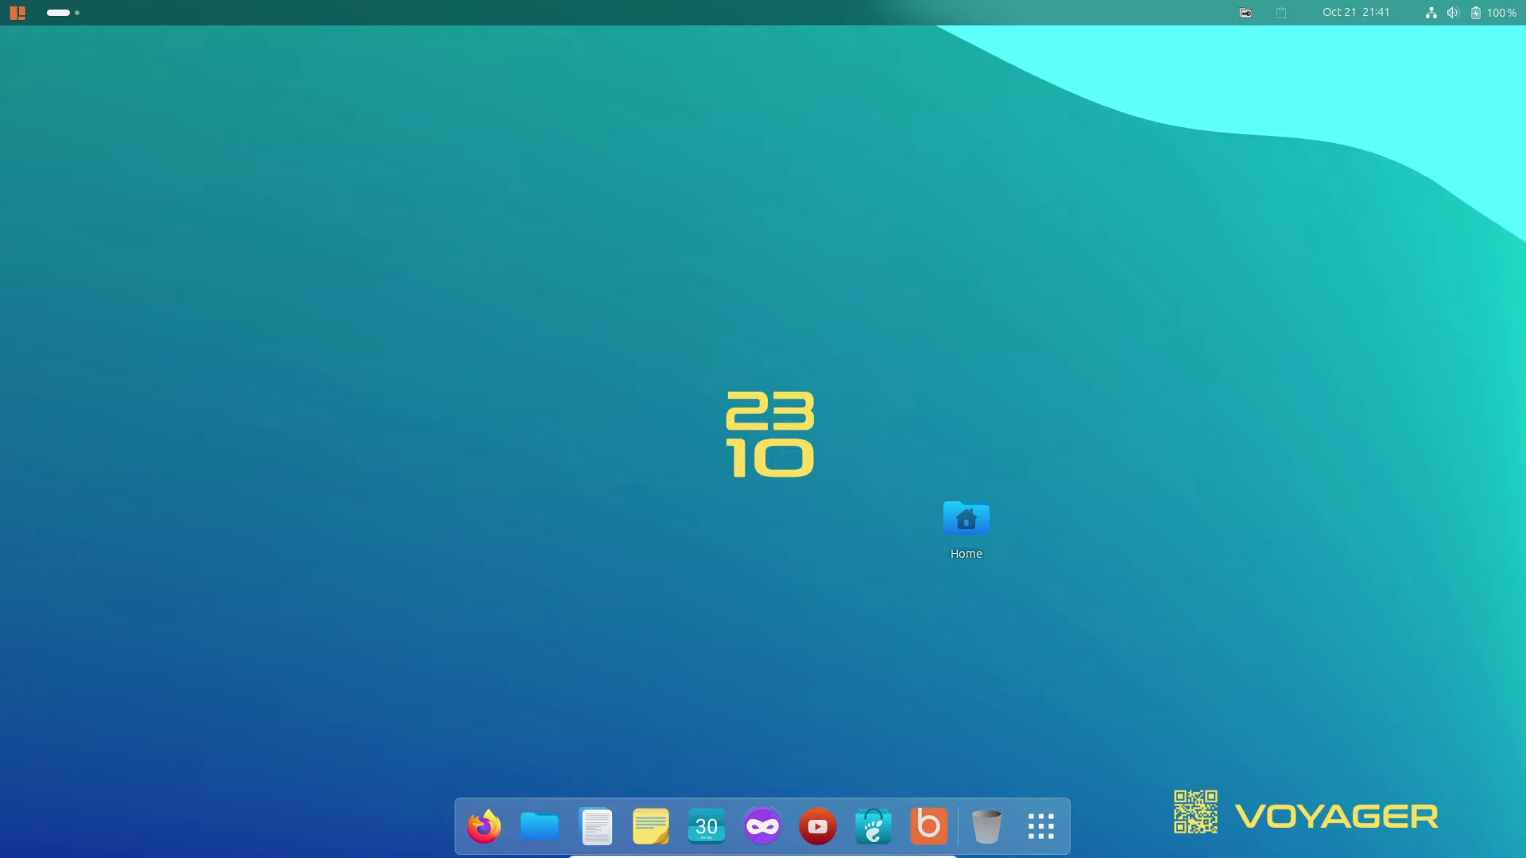
Page through the installed apps in the application grid, then bring up Quick Settings in the top bar.
left_click(1041, 826)
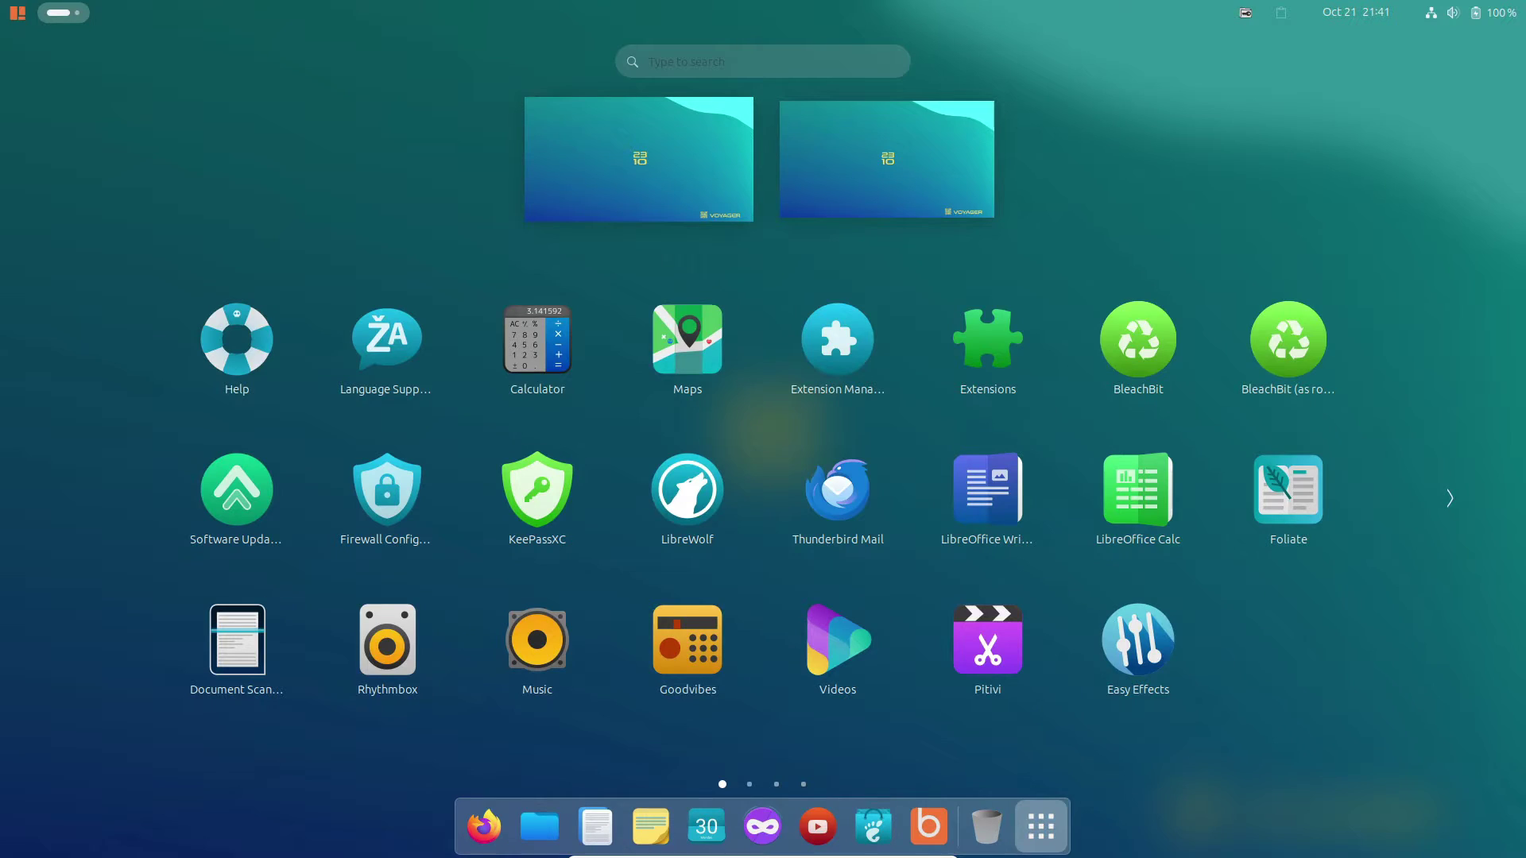
scroll(834, 664, "down", 2)
scroll(538, 647, "up", 1)
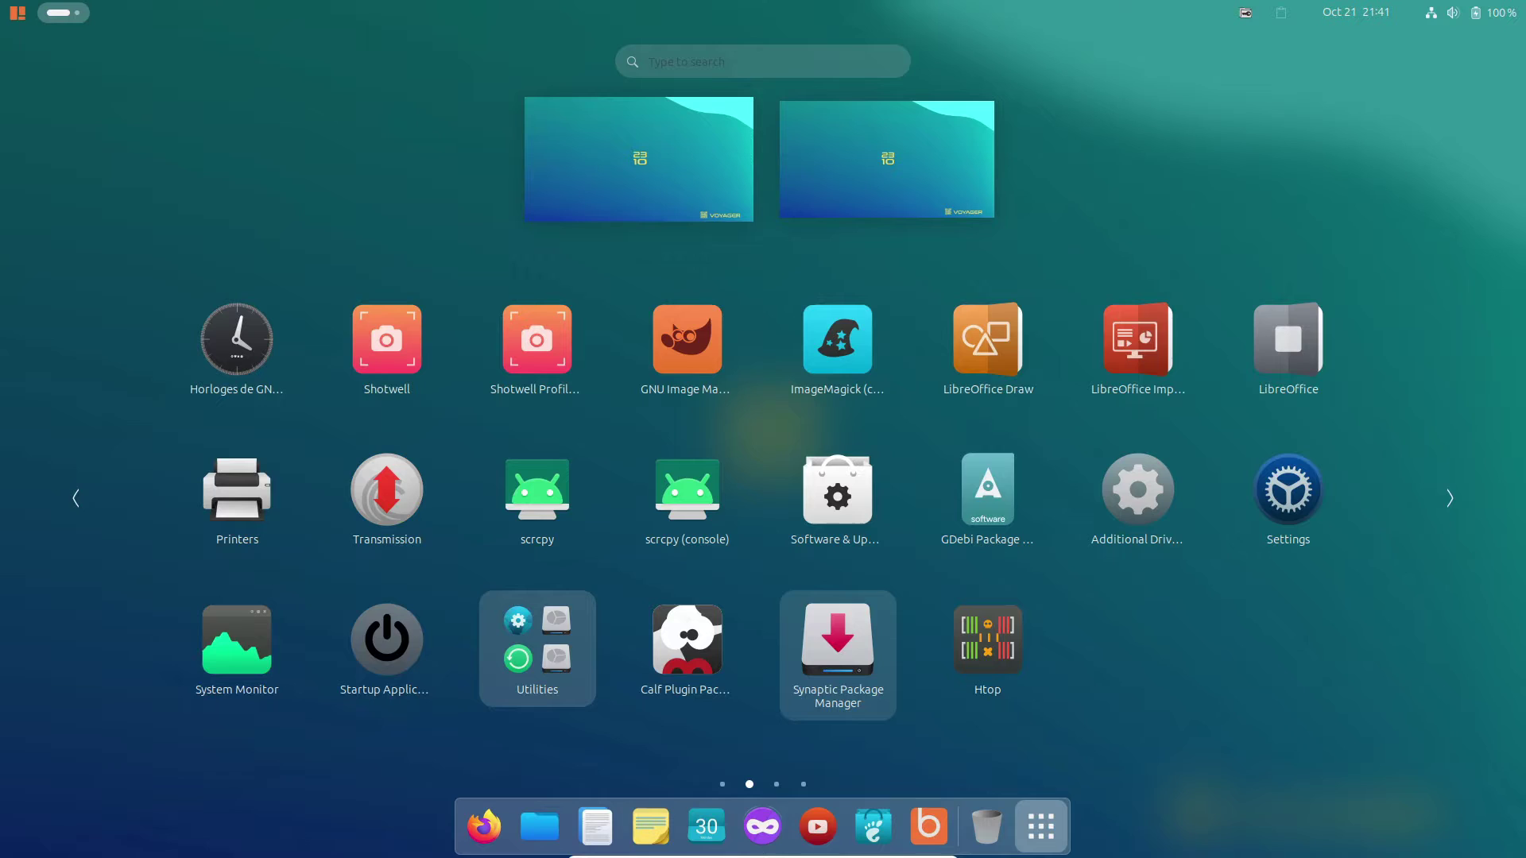
scroll(838, 648, "up", 1)
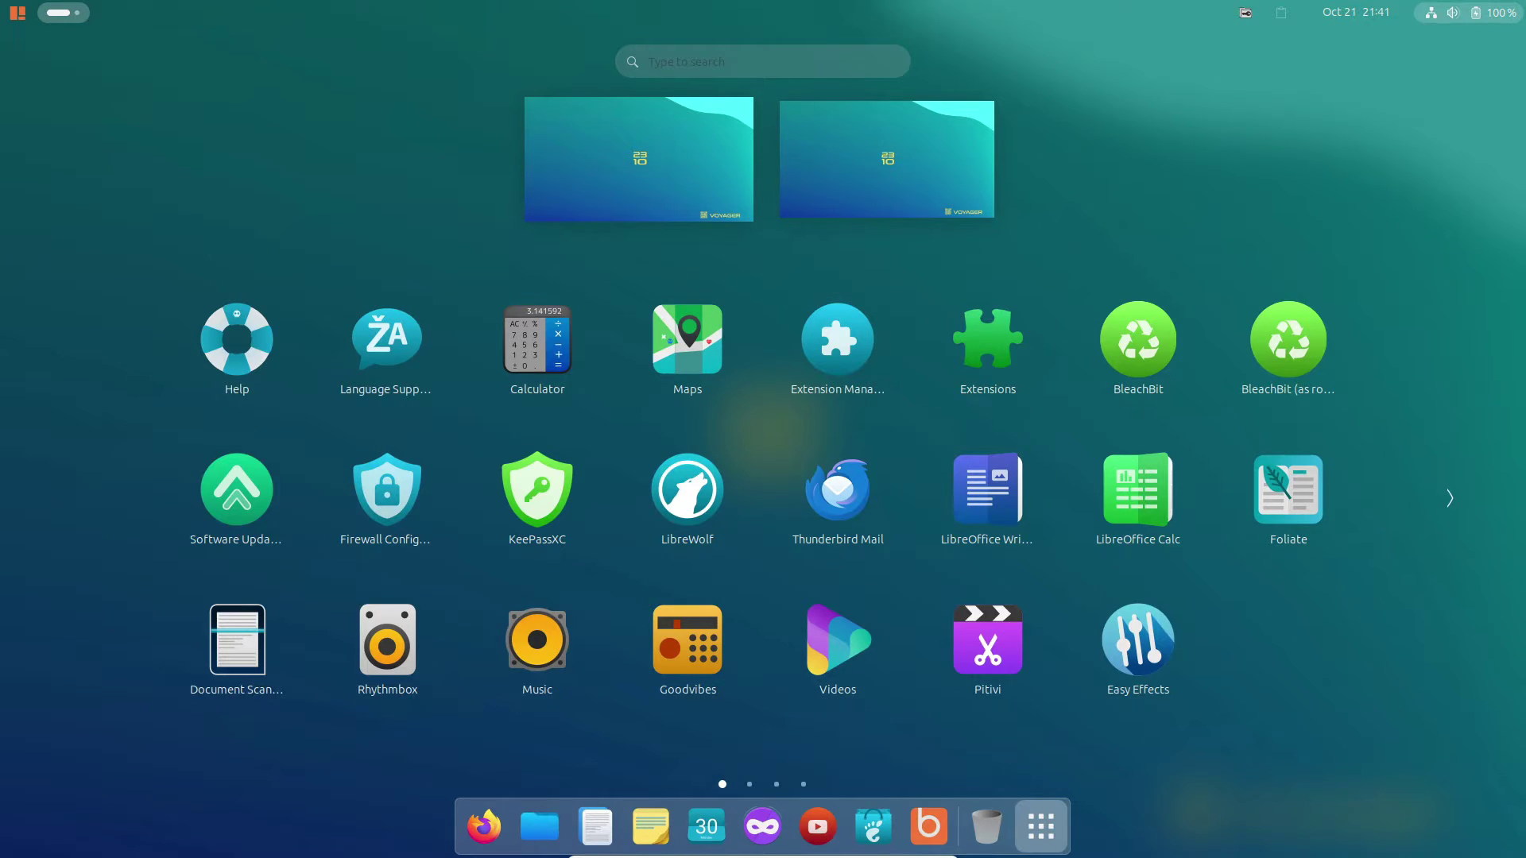
left_click(1470, 12)
Launch Settings, view the About page's Voyager 23.10 OS version, then close Settings.
left_click(1407, 61)
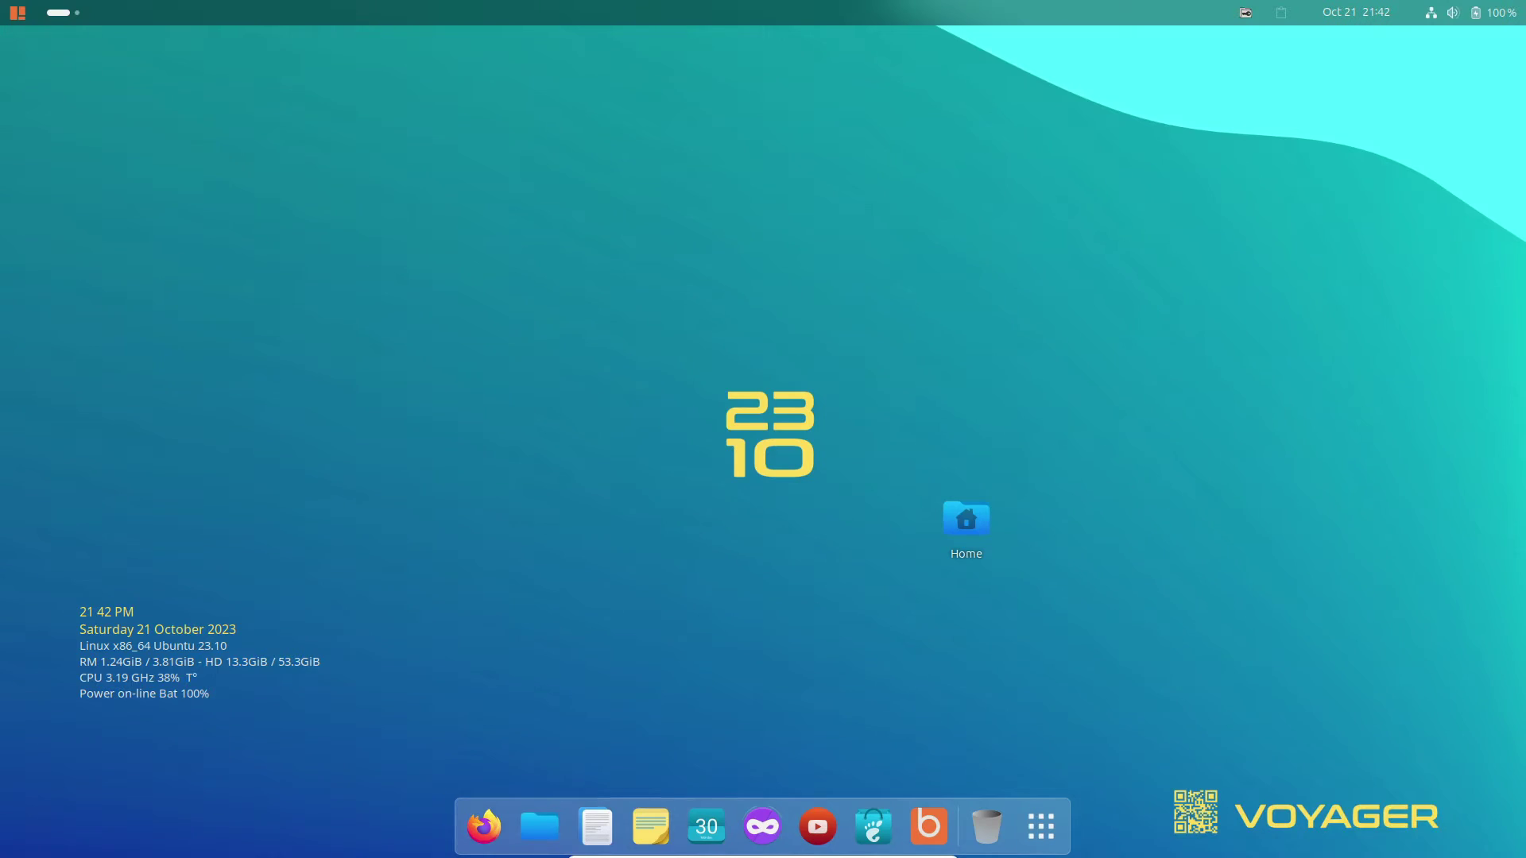
scroll(469, 624, "down", 2)
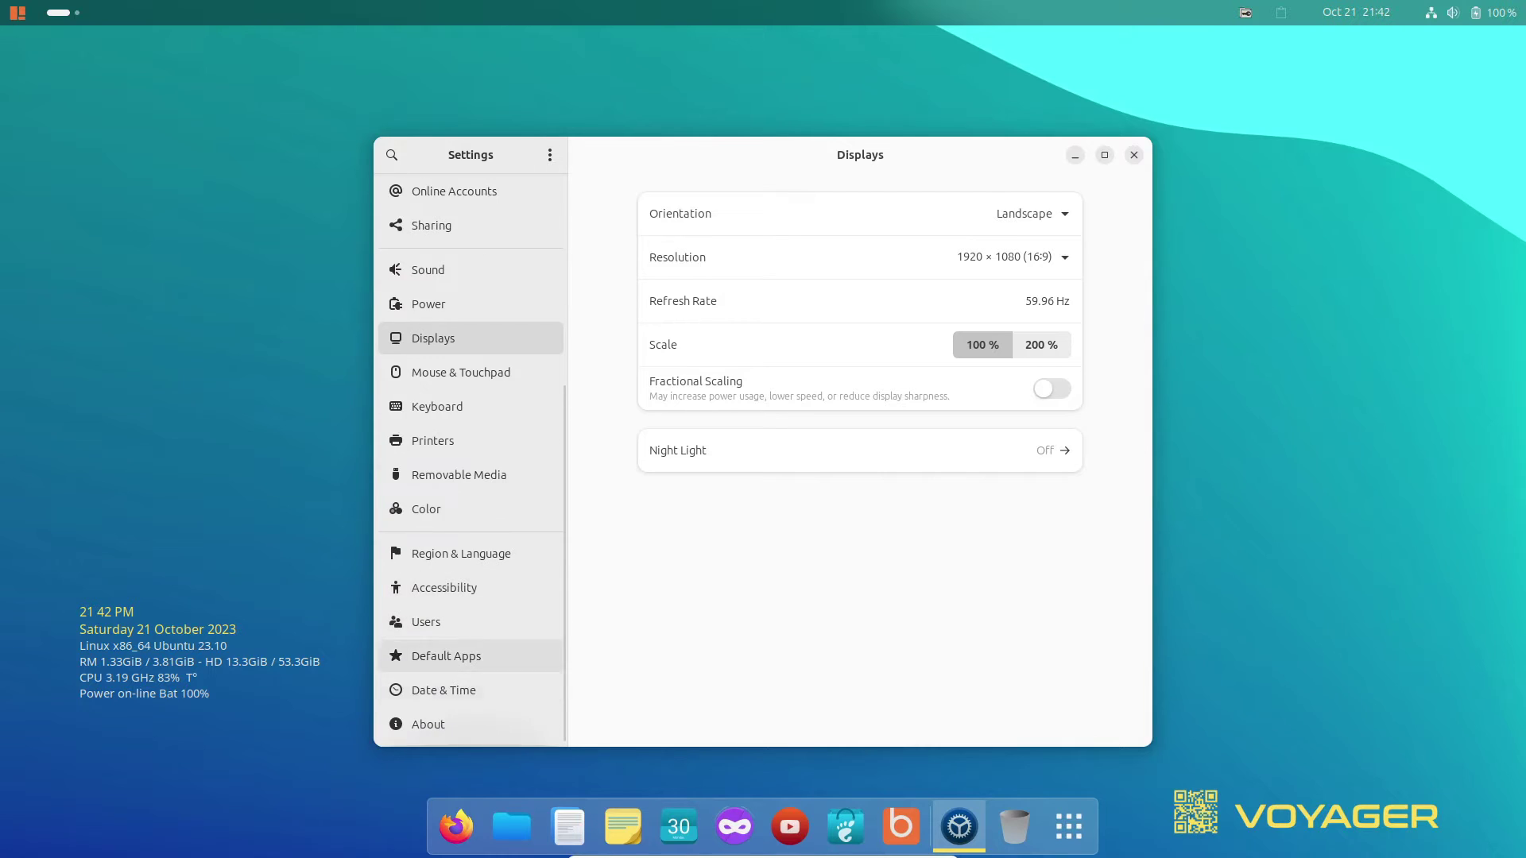
left_click(429, 724)
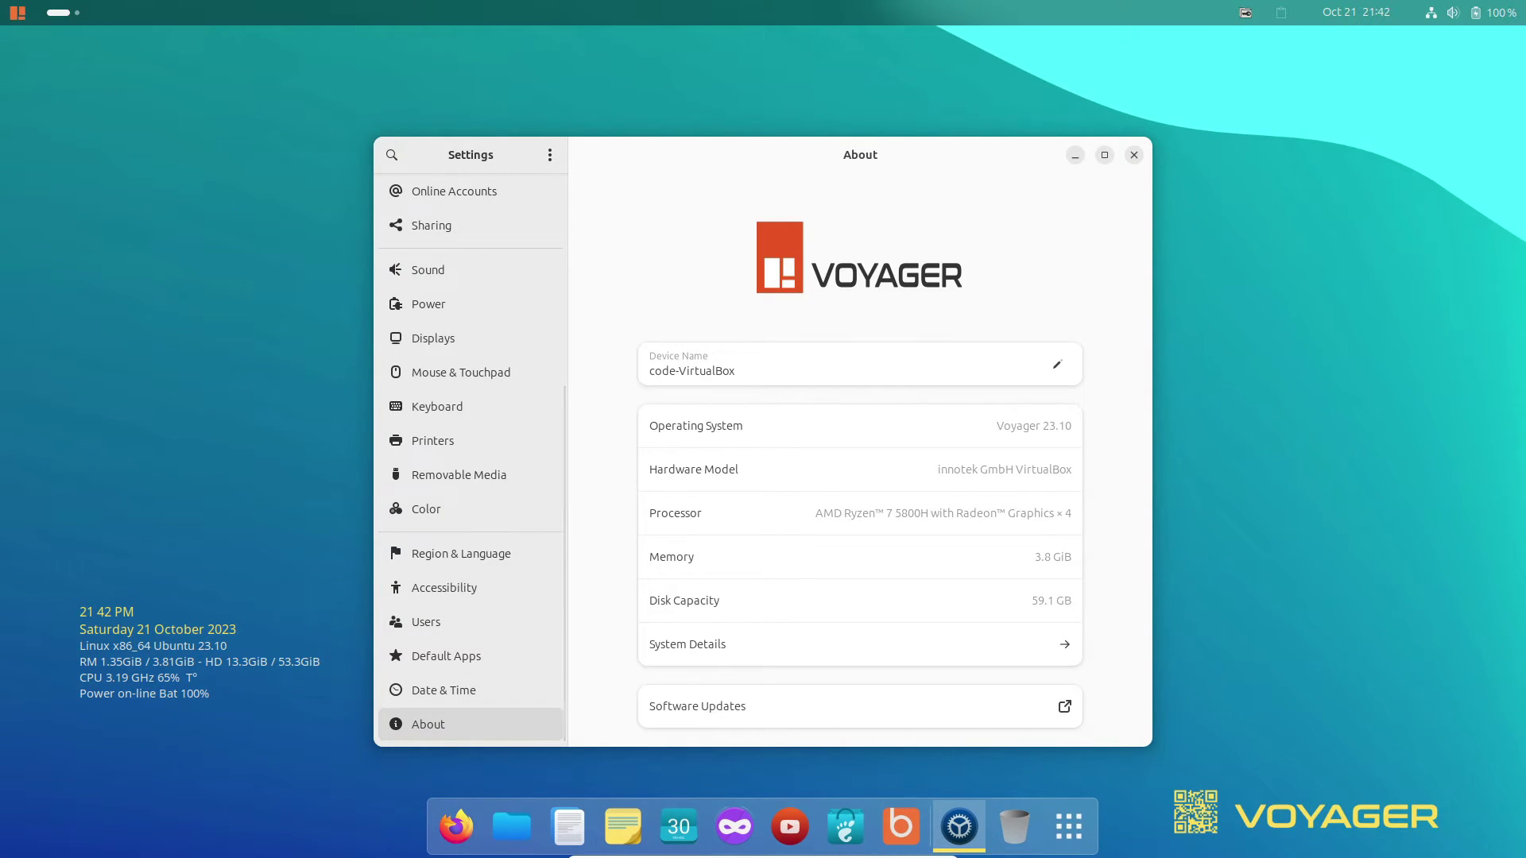
left_click_drag(1003, 426, 1072, 427)
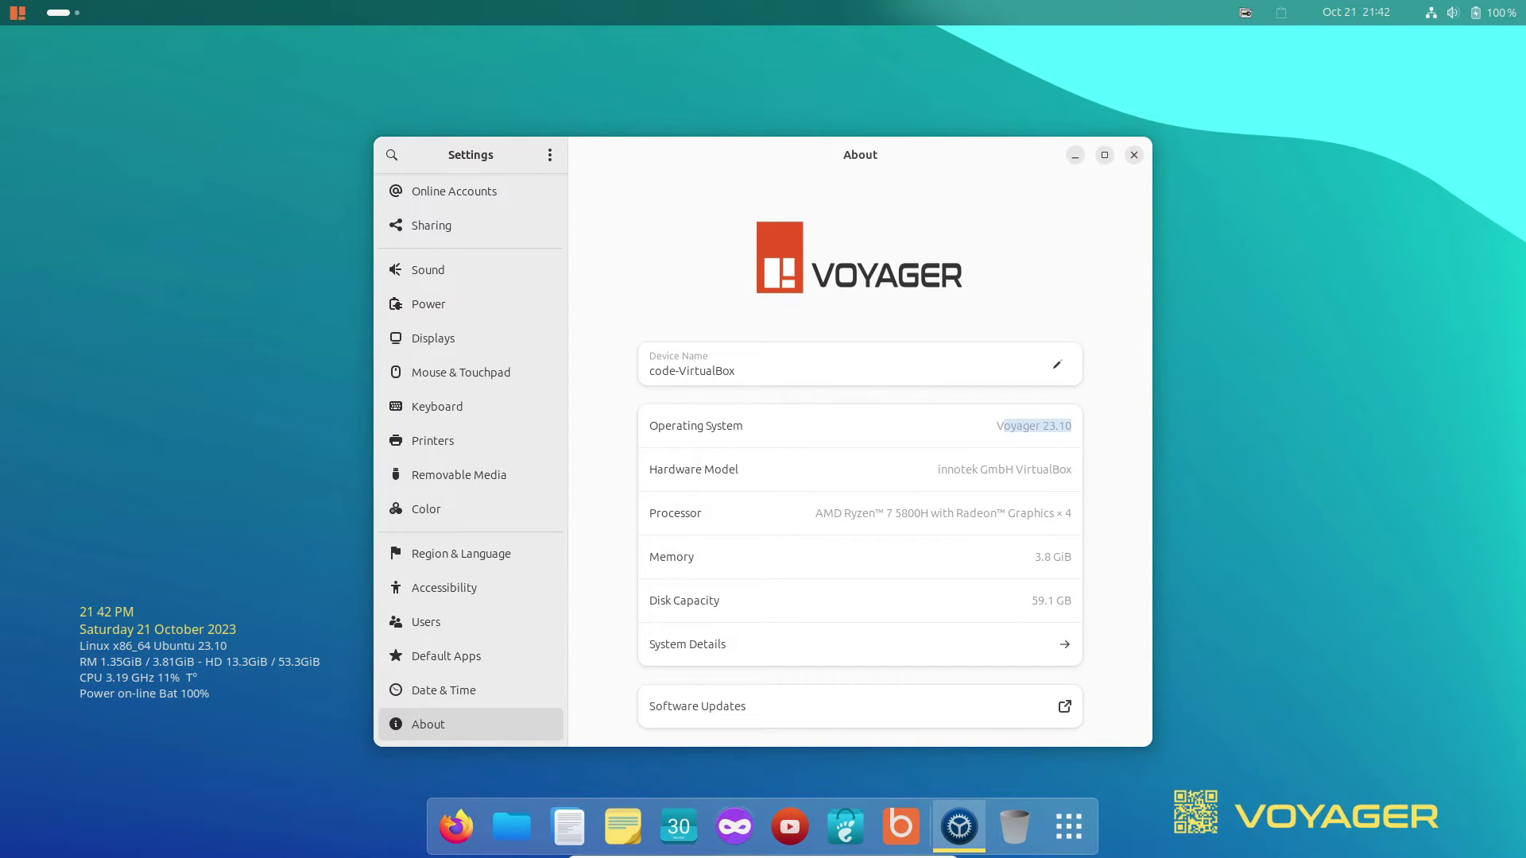
left_click(1134, 155)
Launch Terminal from the app grid and run neofetch to show the system summary.
left_click(1039, 827)
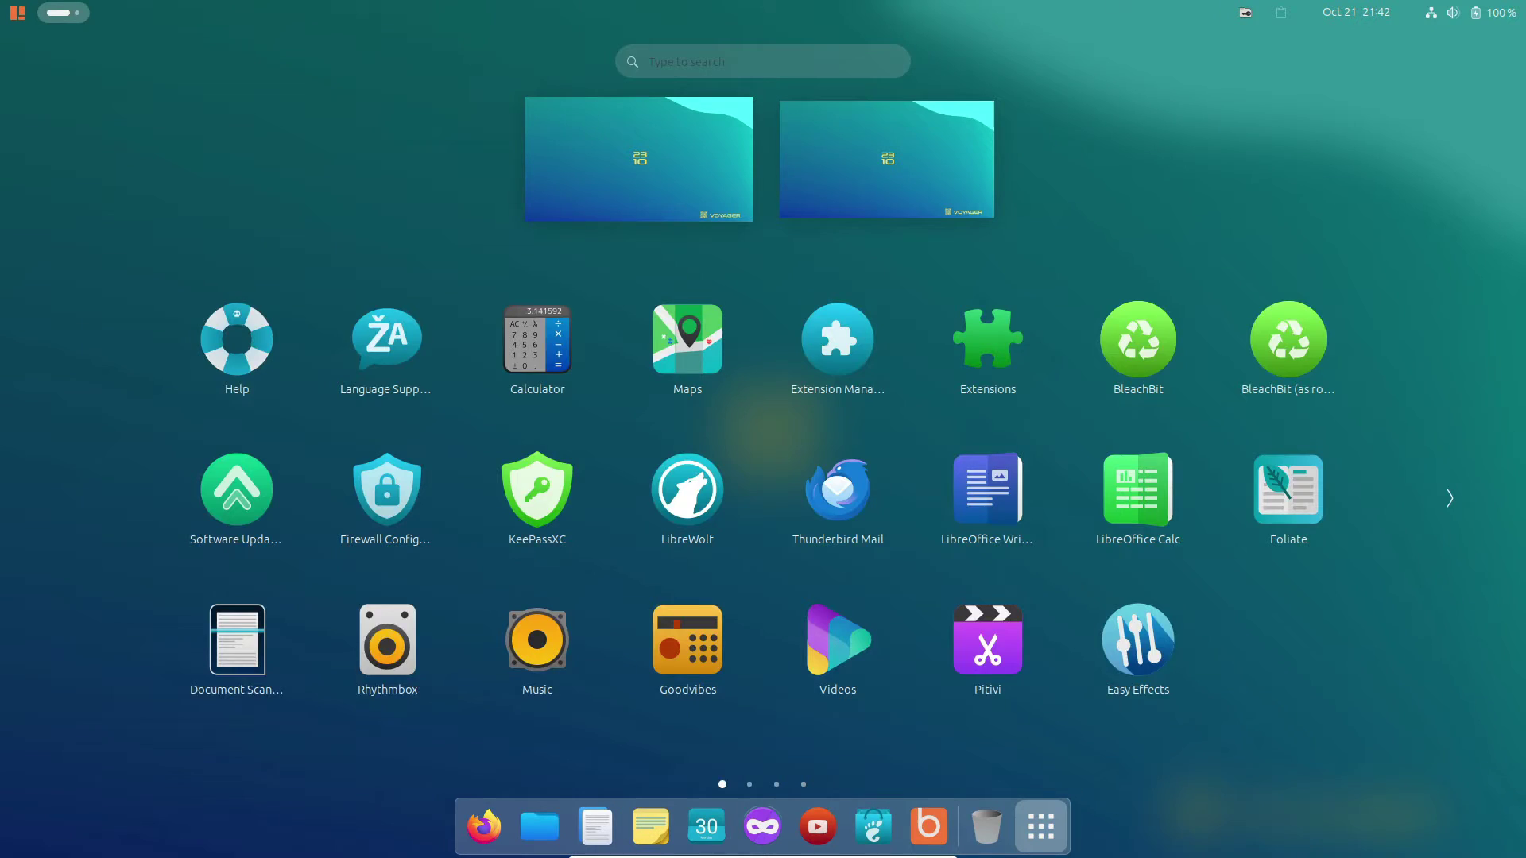
scroll(763, 493, "down", 2)
left_click(988, 339)
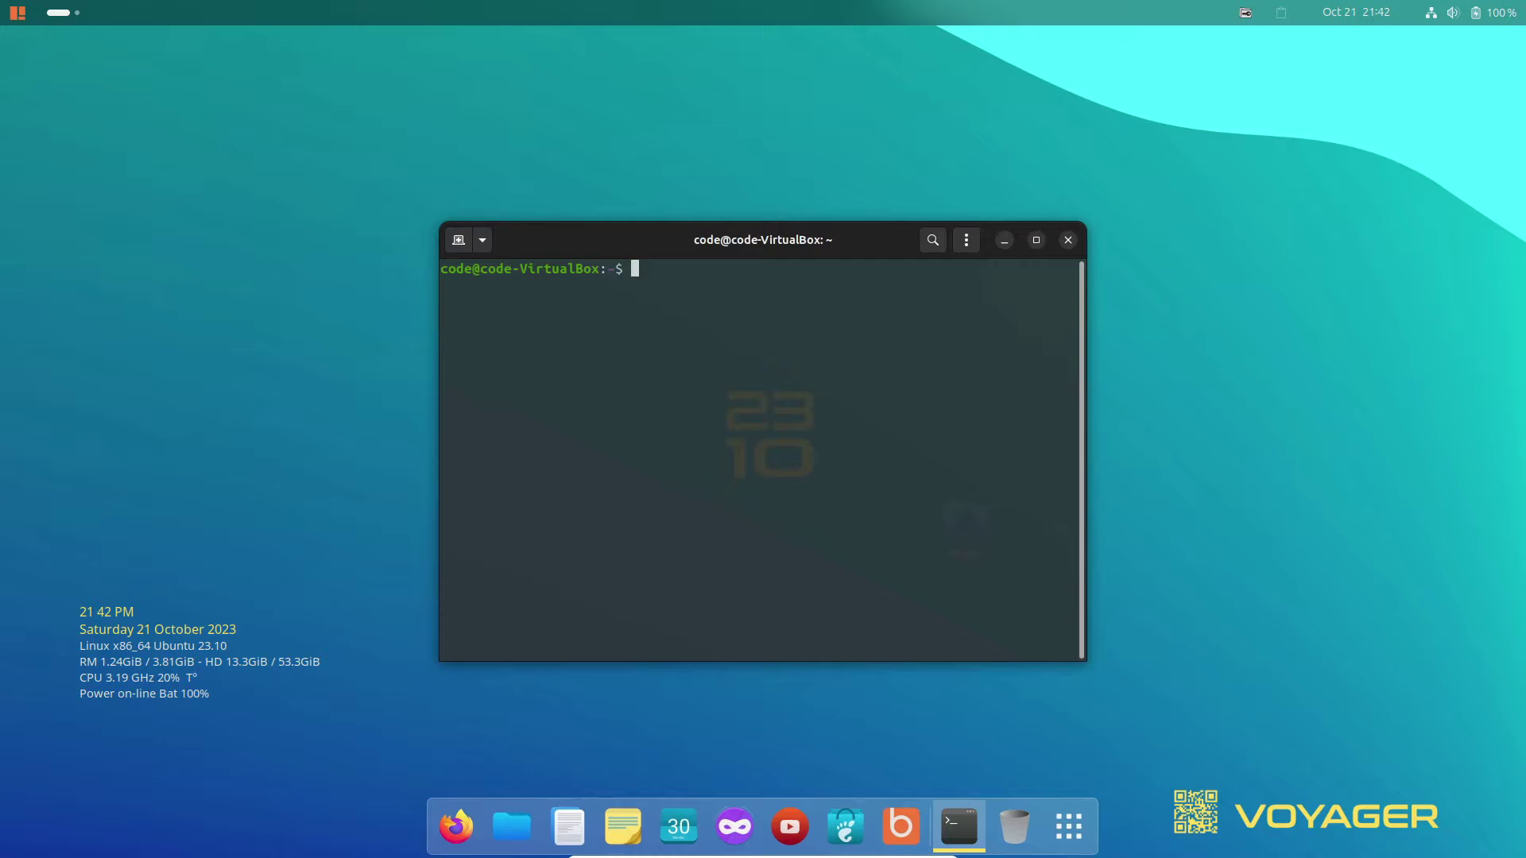
type("neofetch")
key("Return")
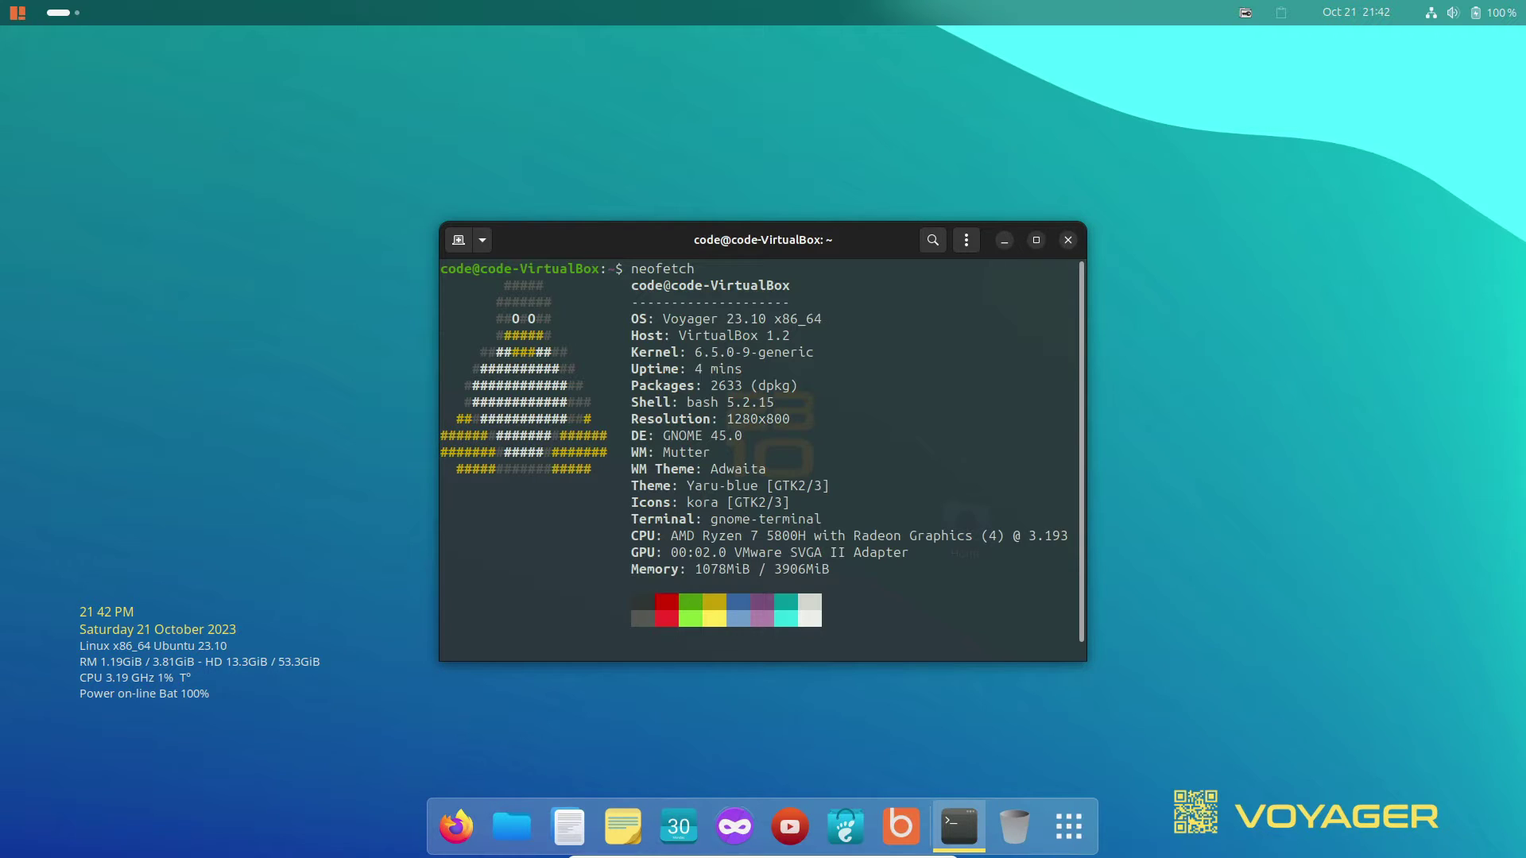
left_click(1067, 239)
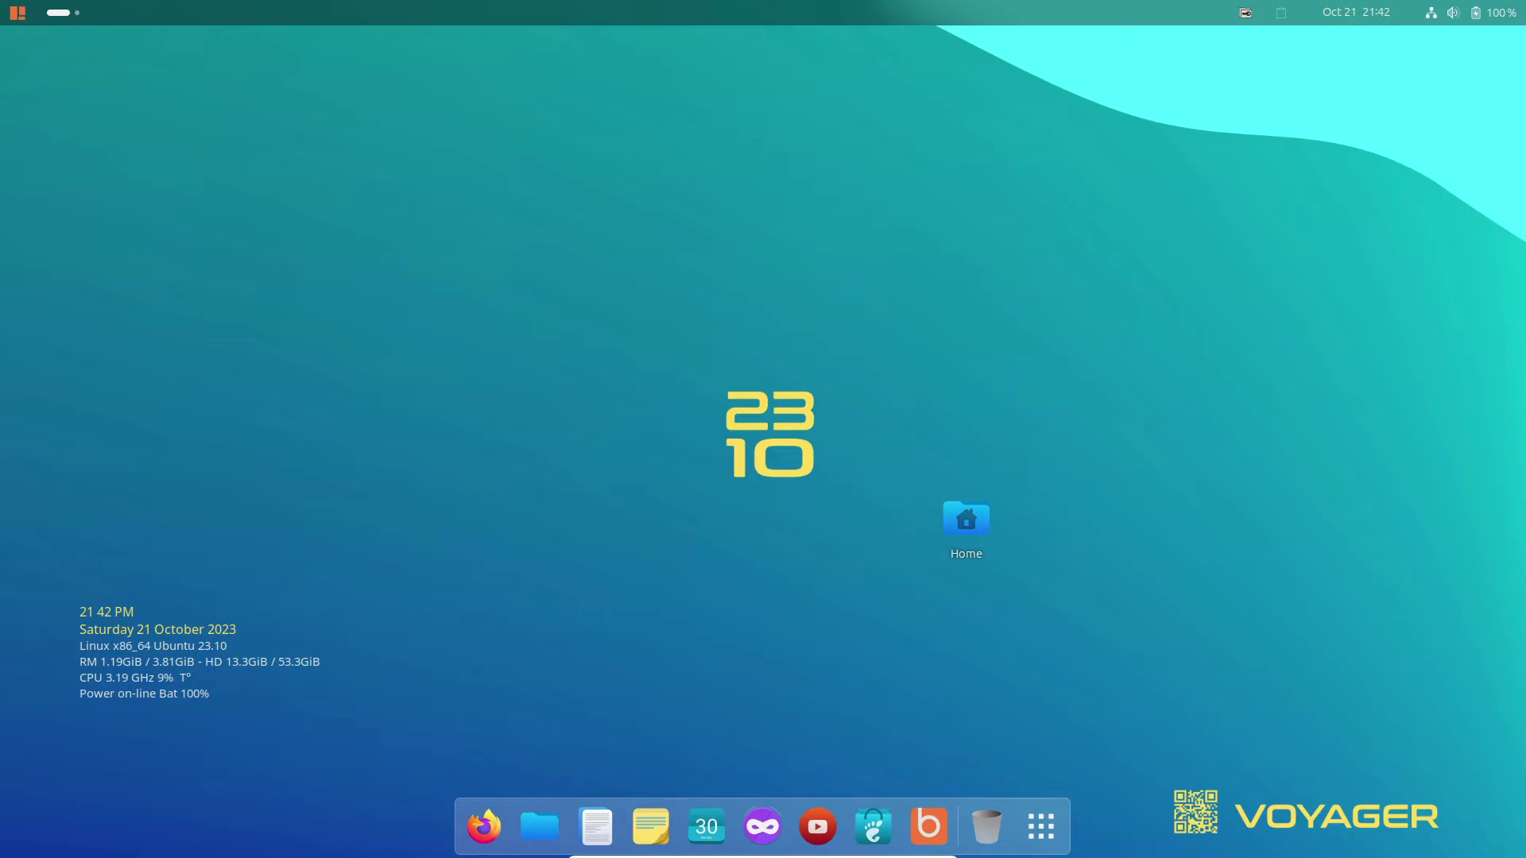
key("super")
key("Down")
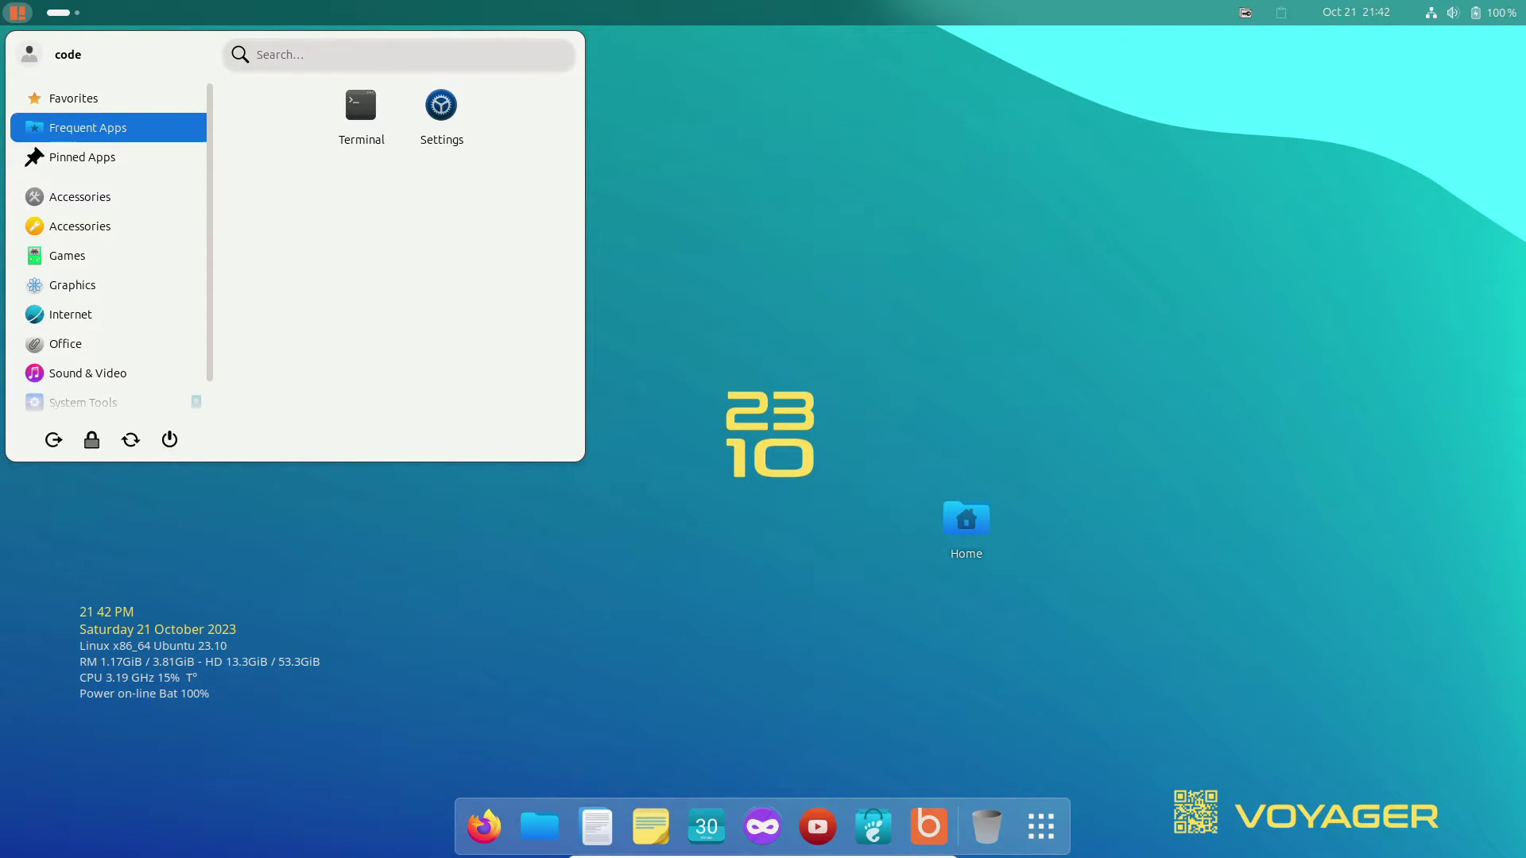
key("Down")
key("Down")
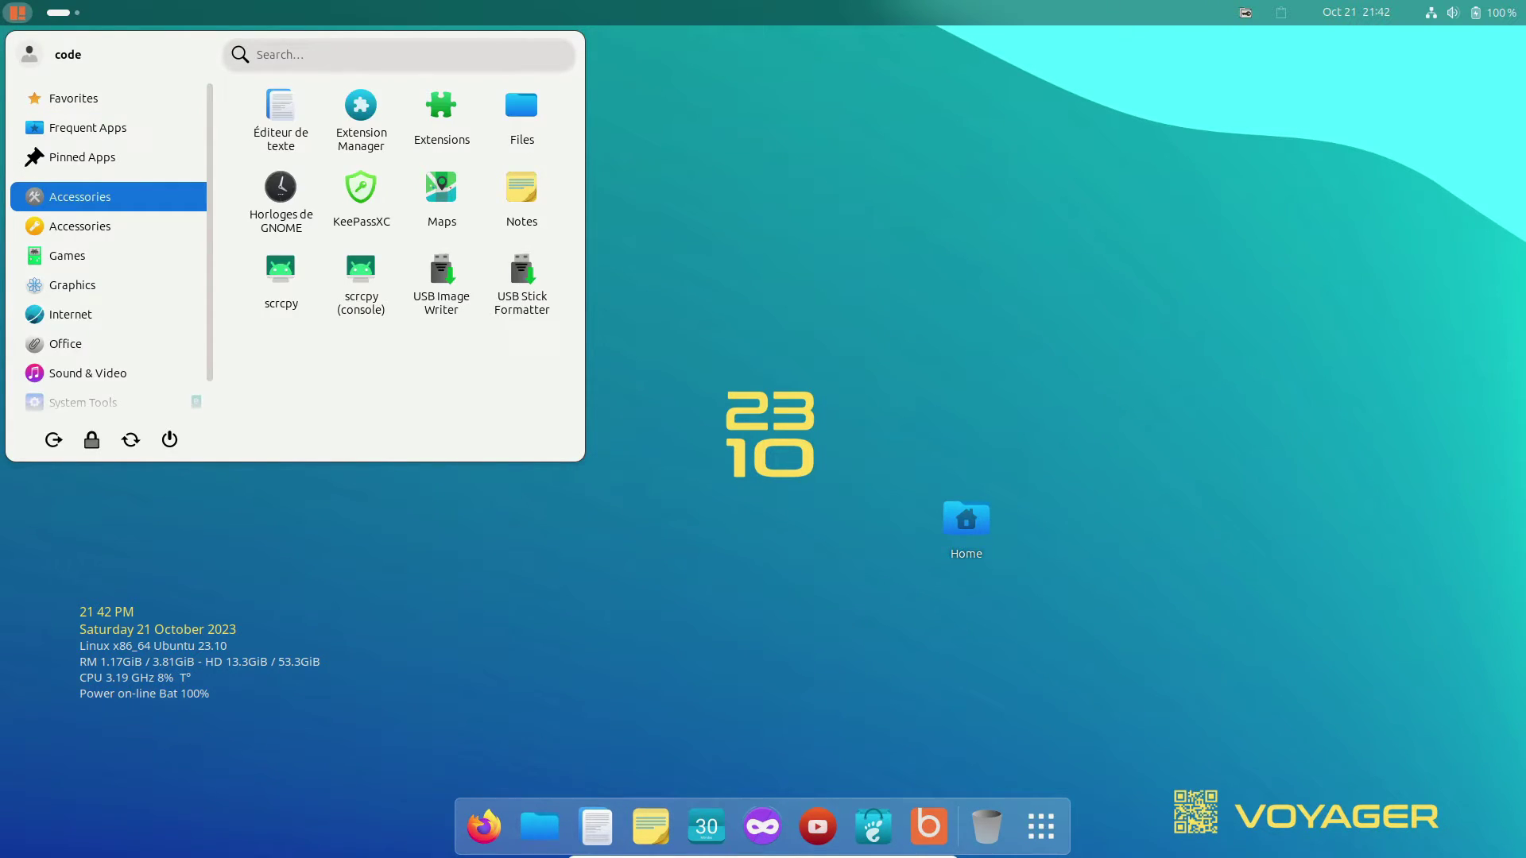
key("Down")
key("Down")
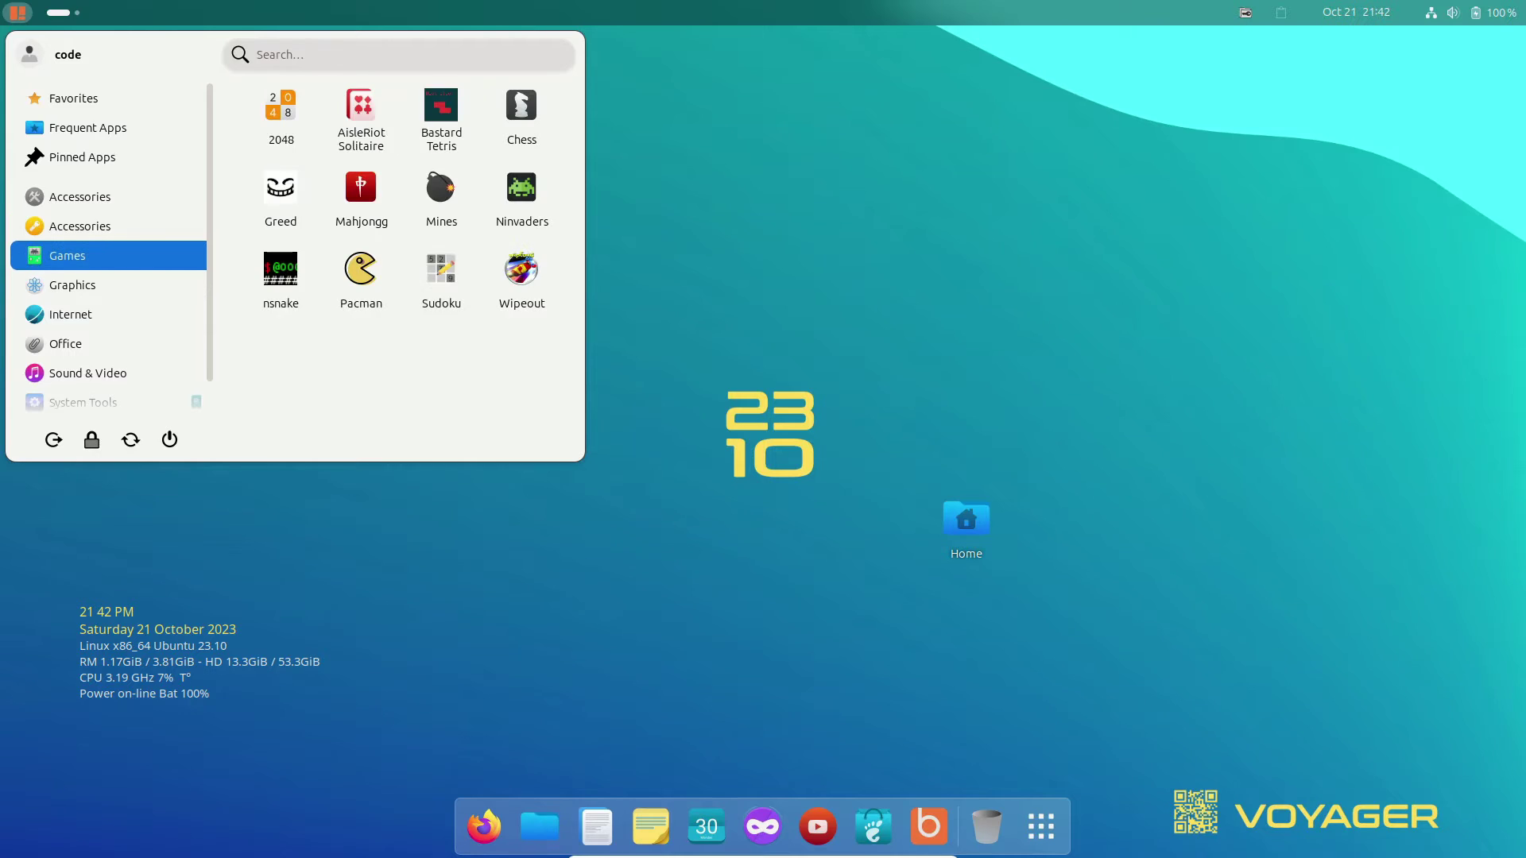
key("Down")
key("Down")
key("Down")
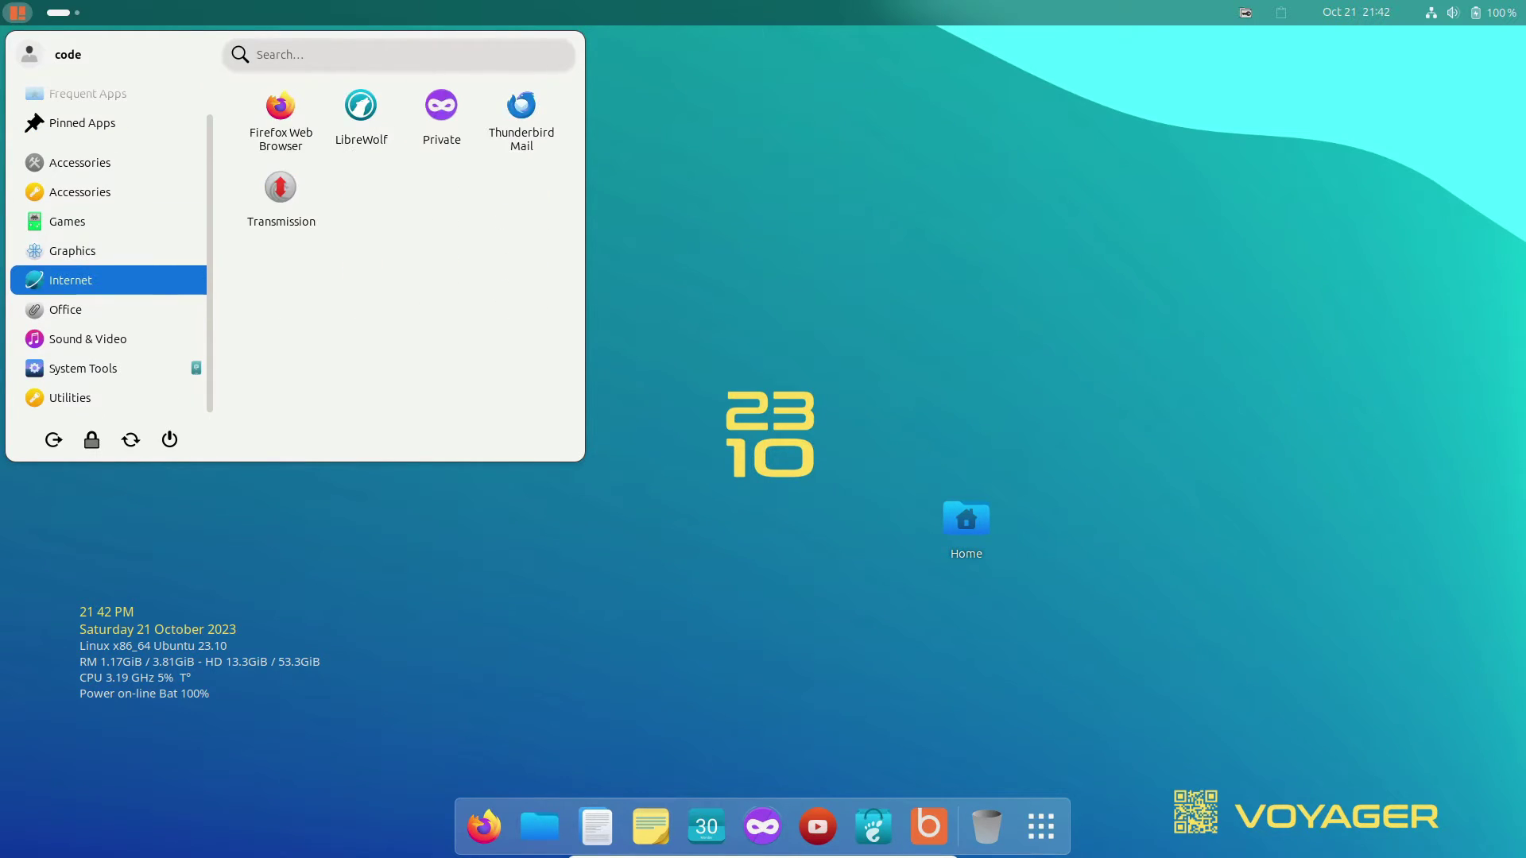
key("Down")
key("Down")
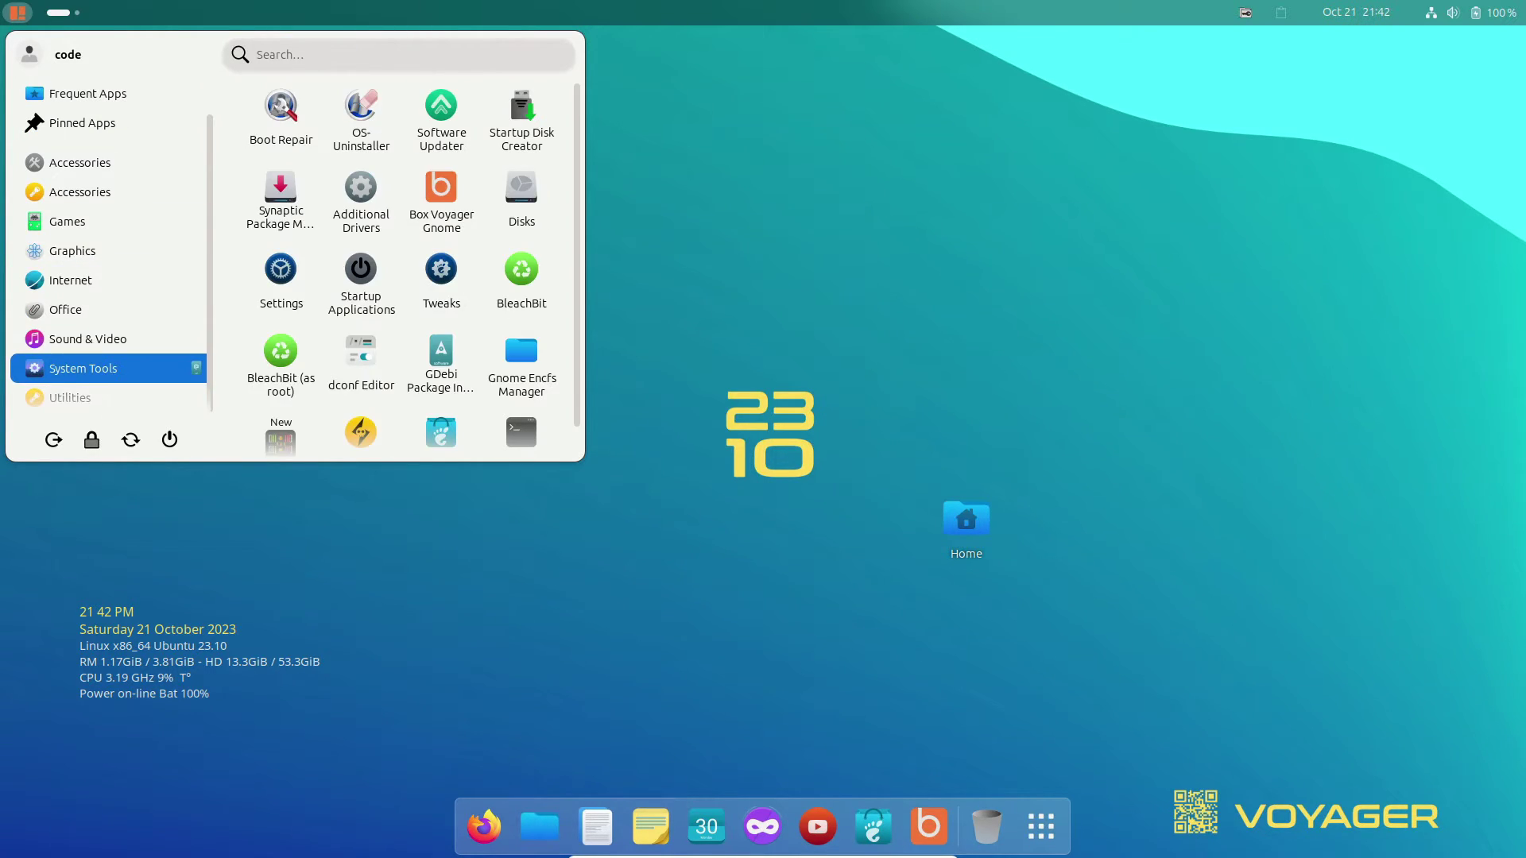
scroll(361, 334, "down", 1)
key("Down")
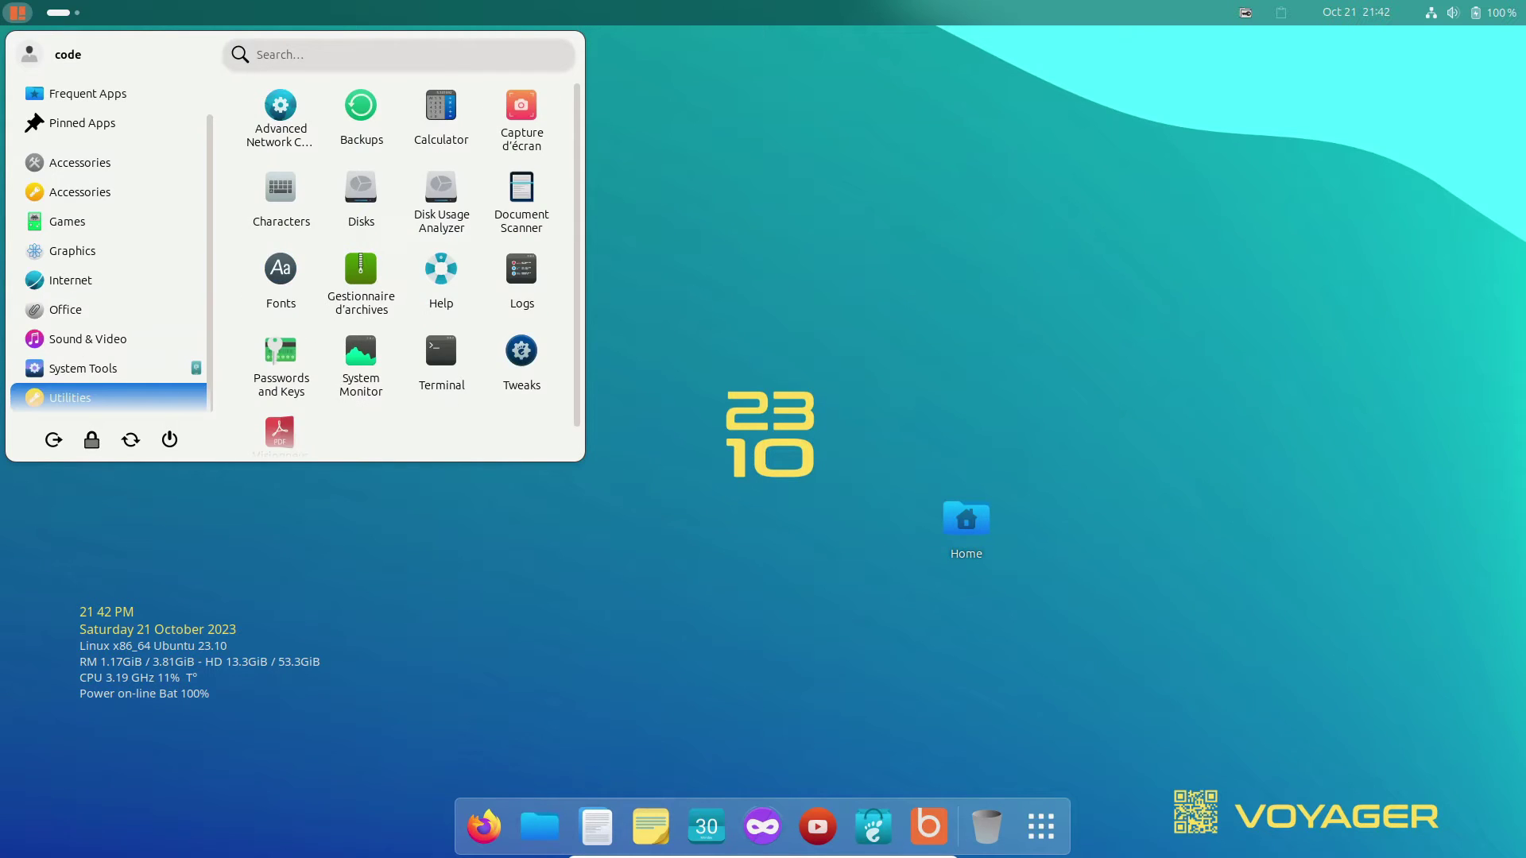
scroll(362, 334, "down", 1)
key("Down")
Open the Activities overview and switch to the first workspace.
key("Escape")
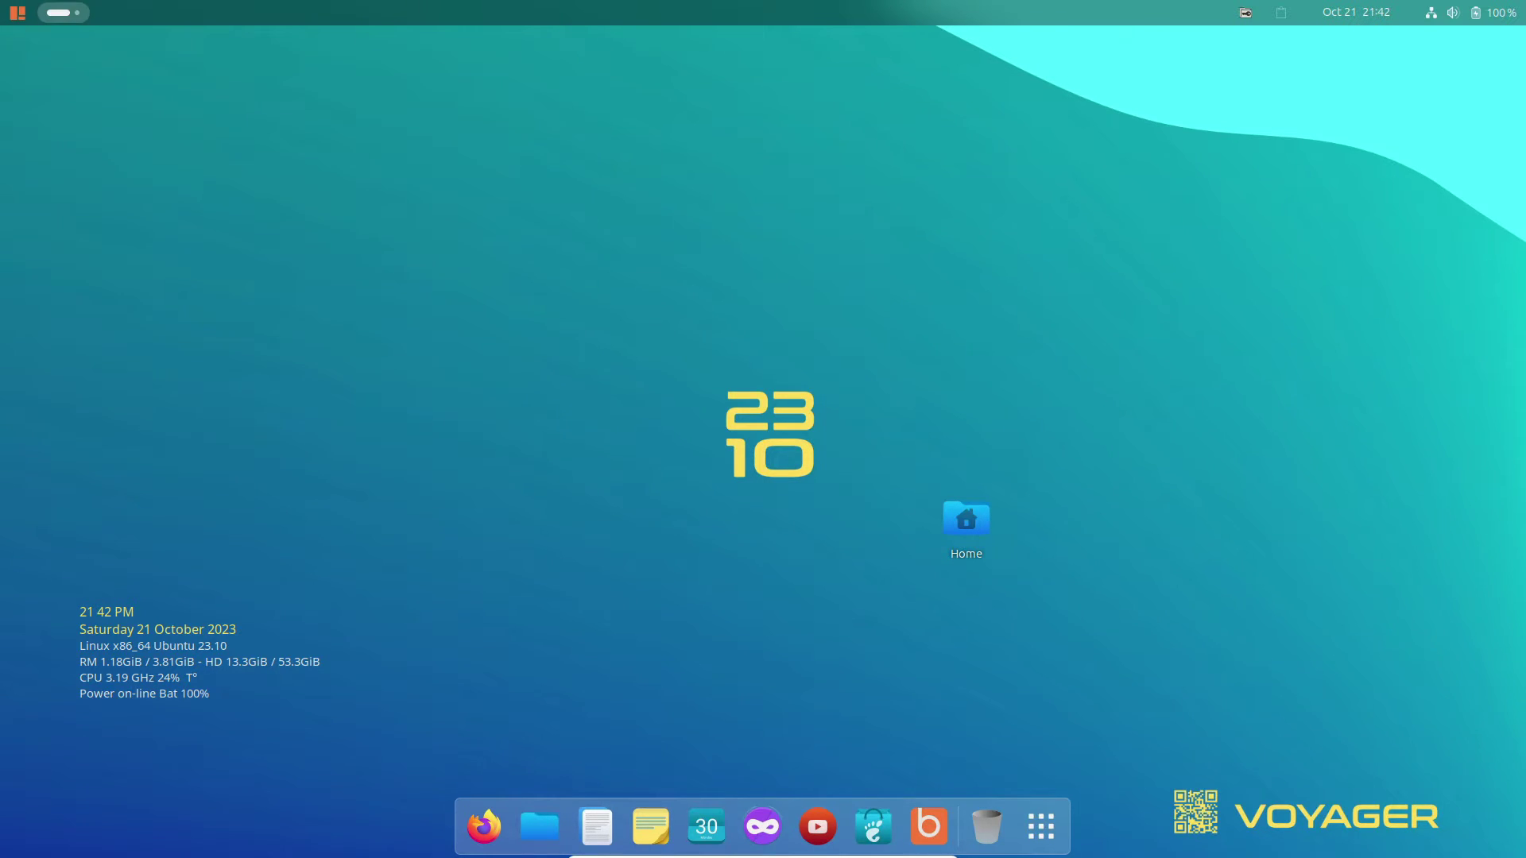
key("super")
key("super+Page_Up")
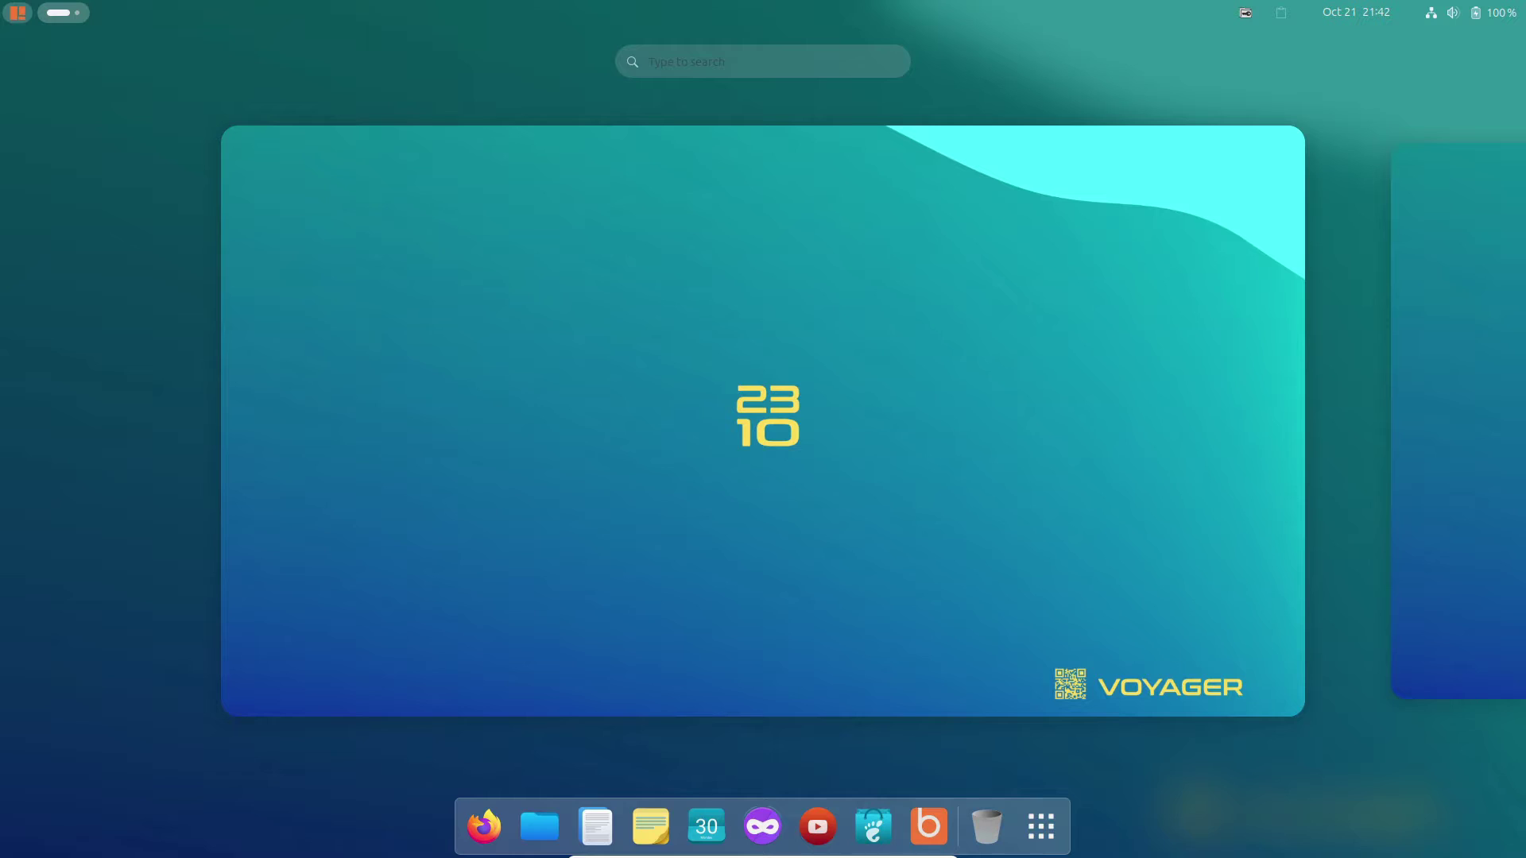
key("super")
key("Escape")
key("Escape")
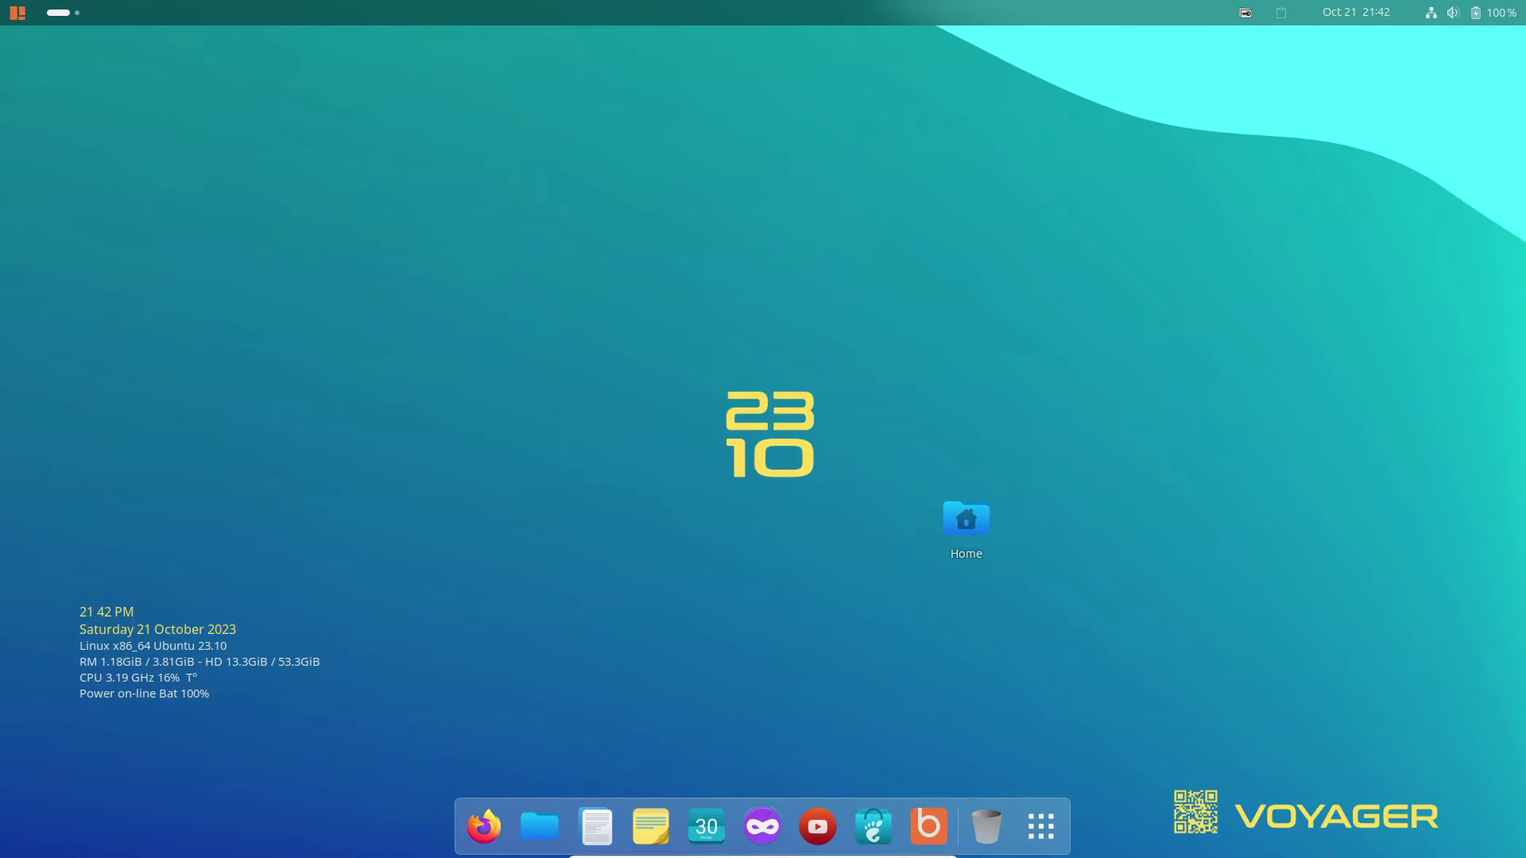
Browse the application grid, then bring up the calendar and Quick Settings panels.
left_click(1041, 827)
scroll(1041, 826, "down", 2)
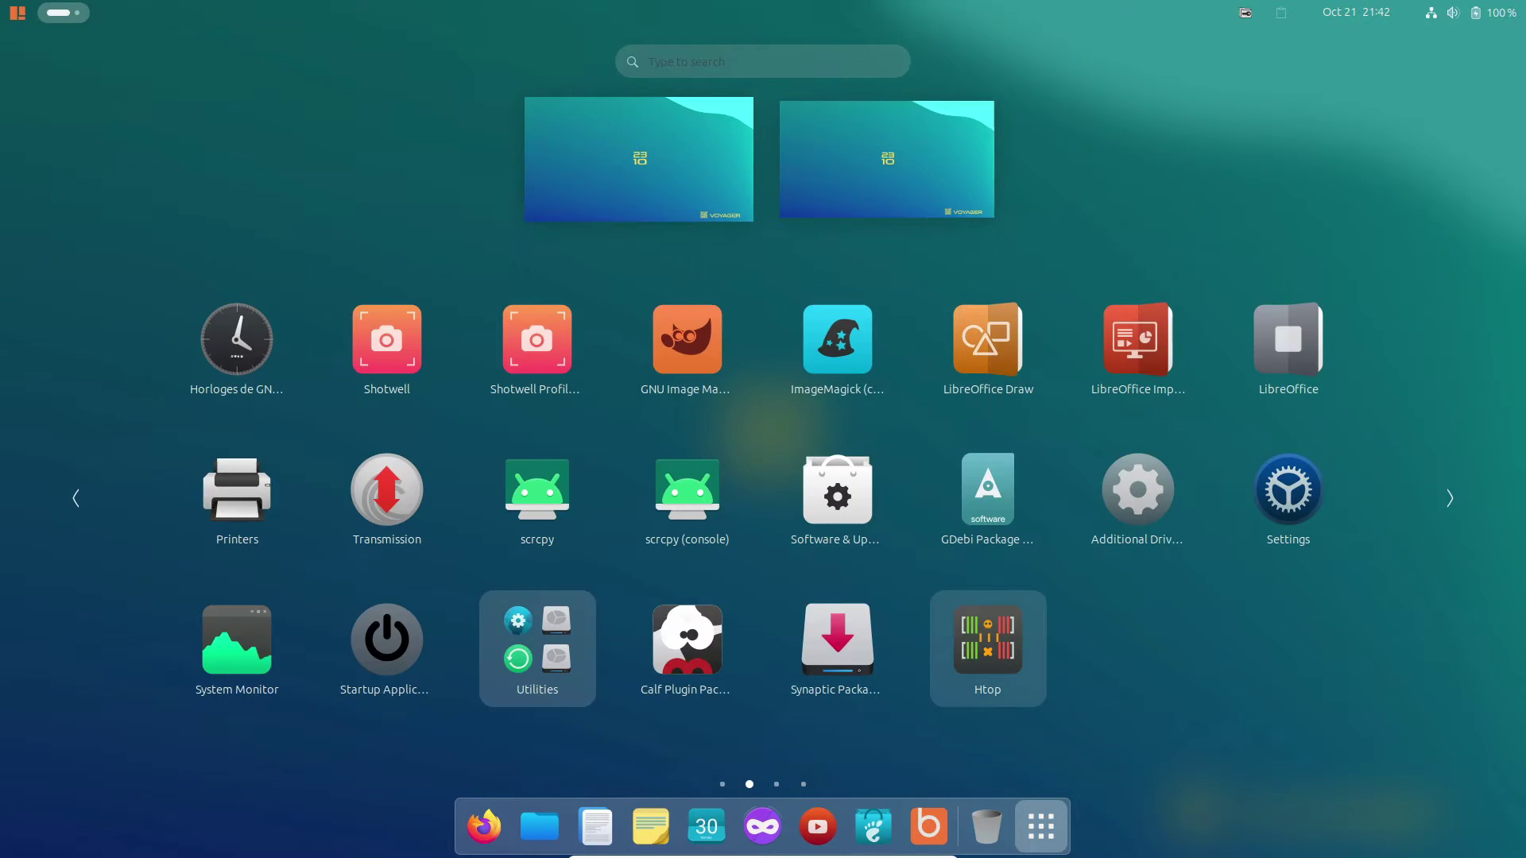
scroll(988, 647, "up", 2)
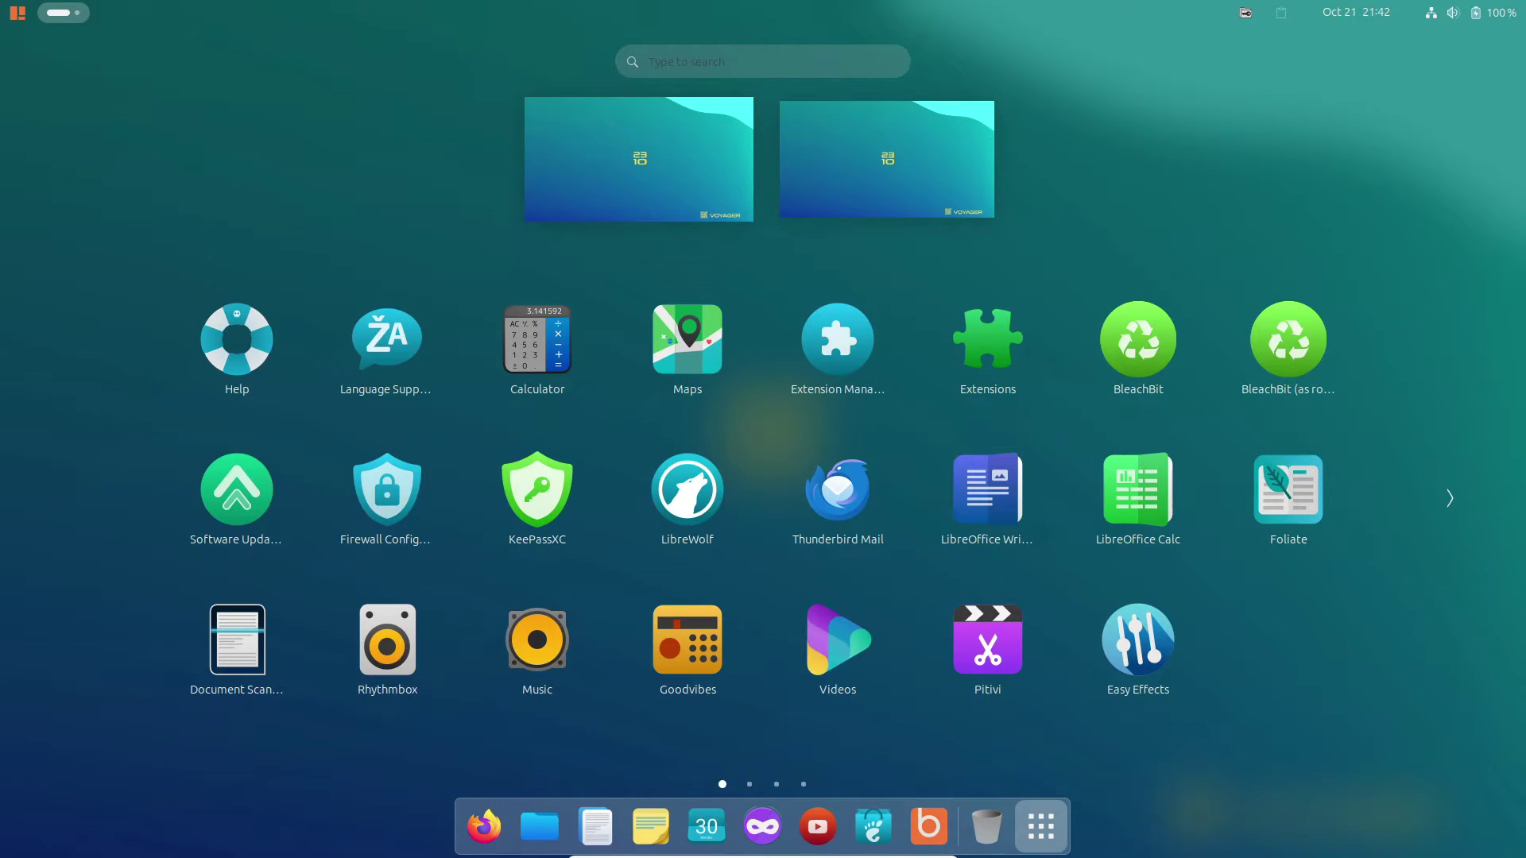
key("Escape")
key("super+v")
key("super+s")
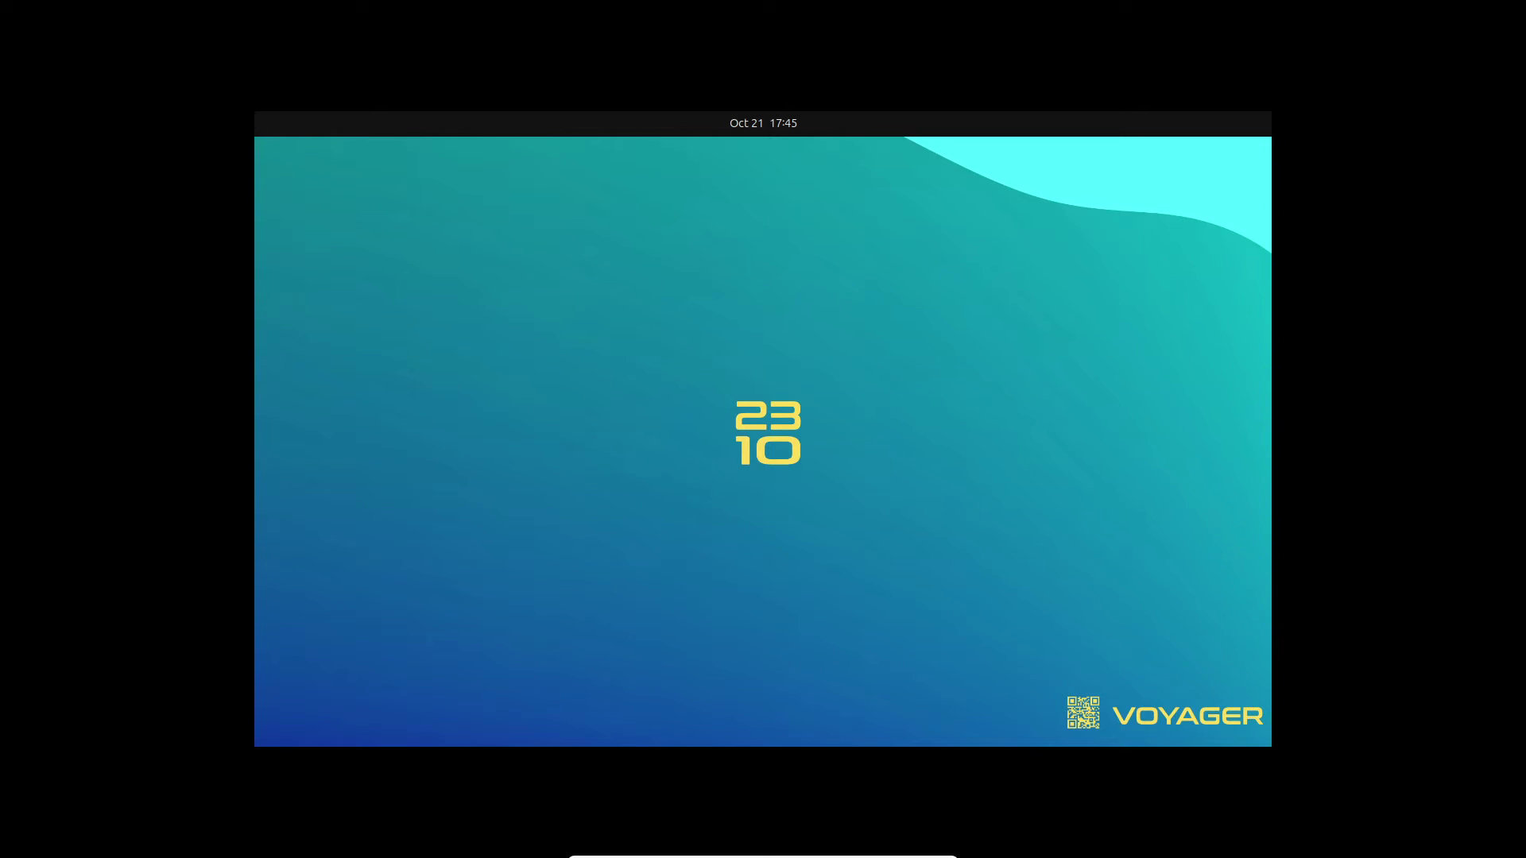
Proceed through the installer with the default keyboard, erase-disk install and New York location.
key("Return")
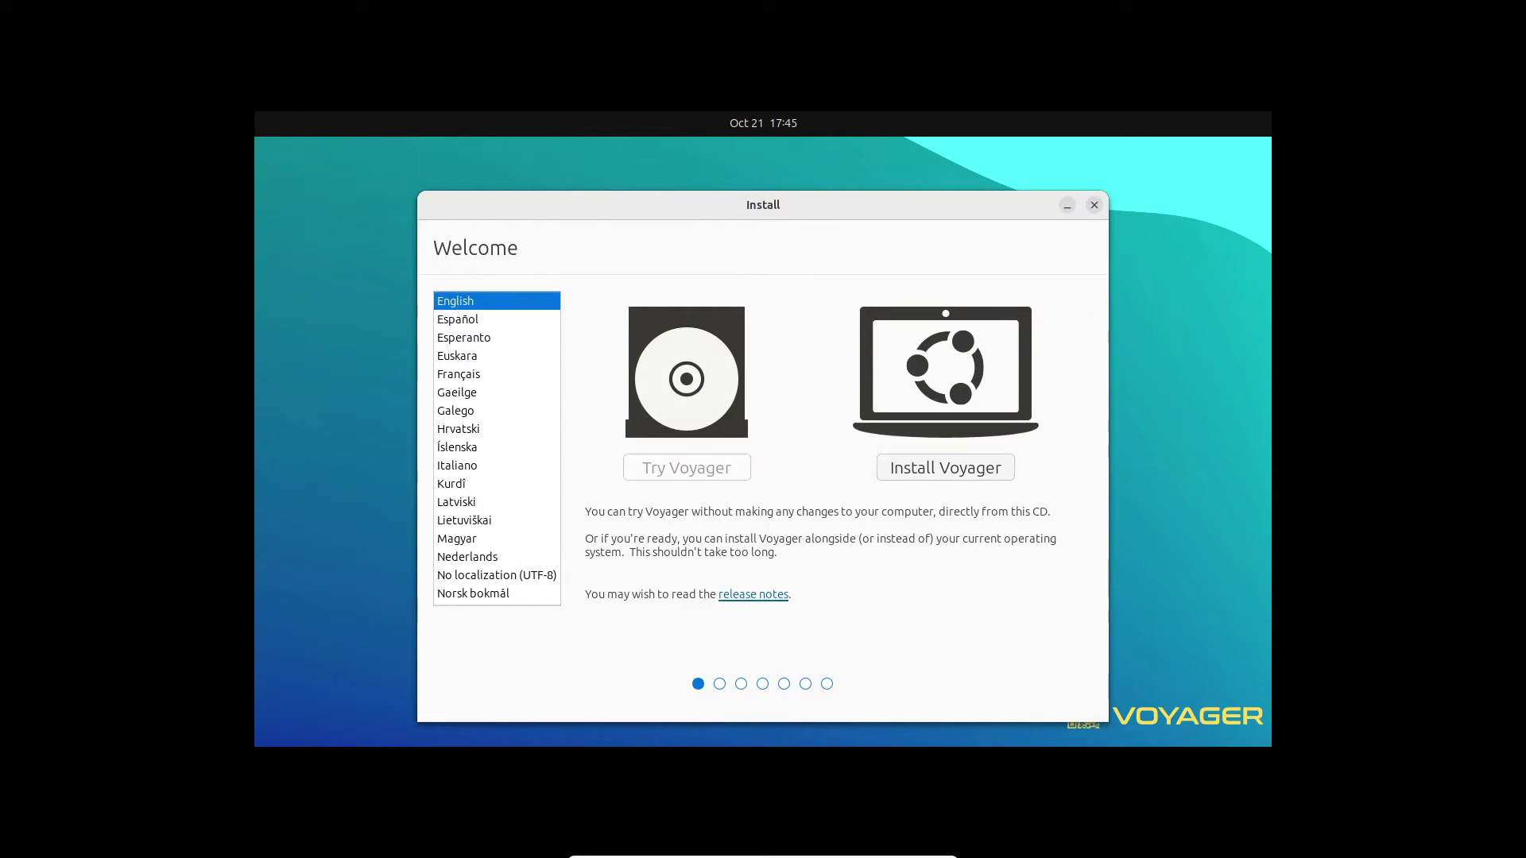
key("Return")
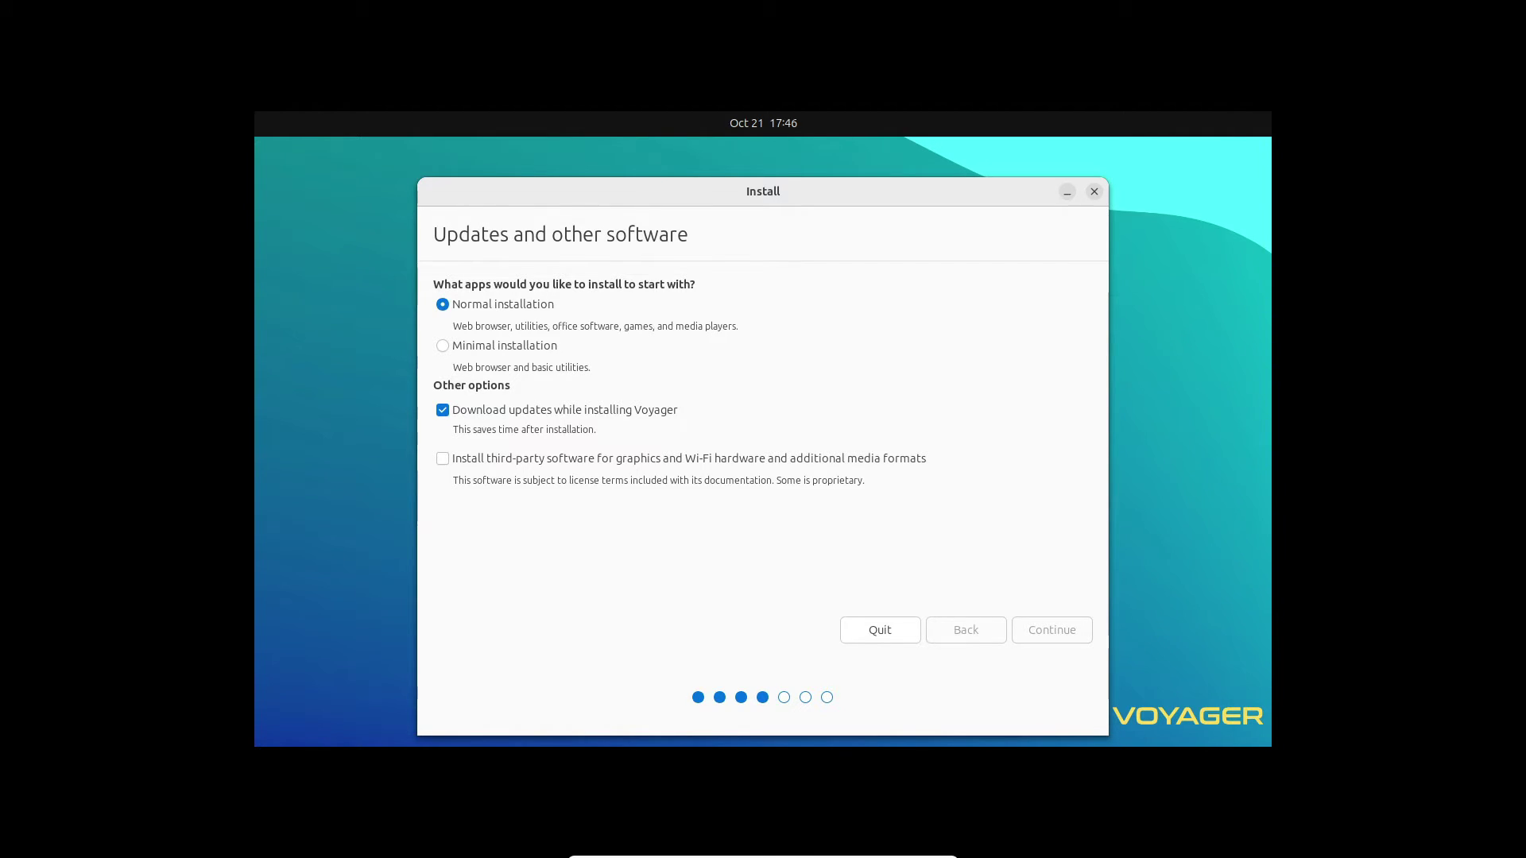
key("Return")
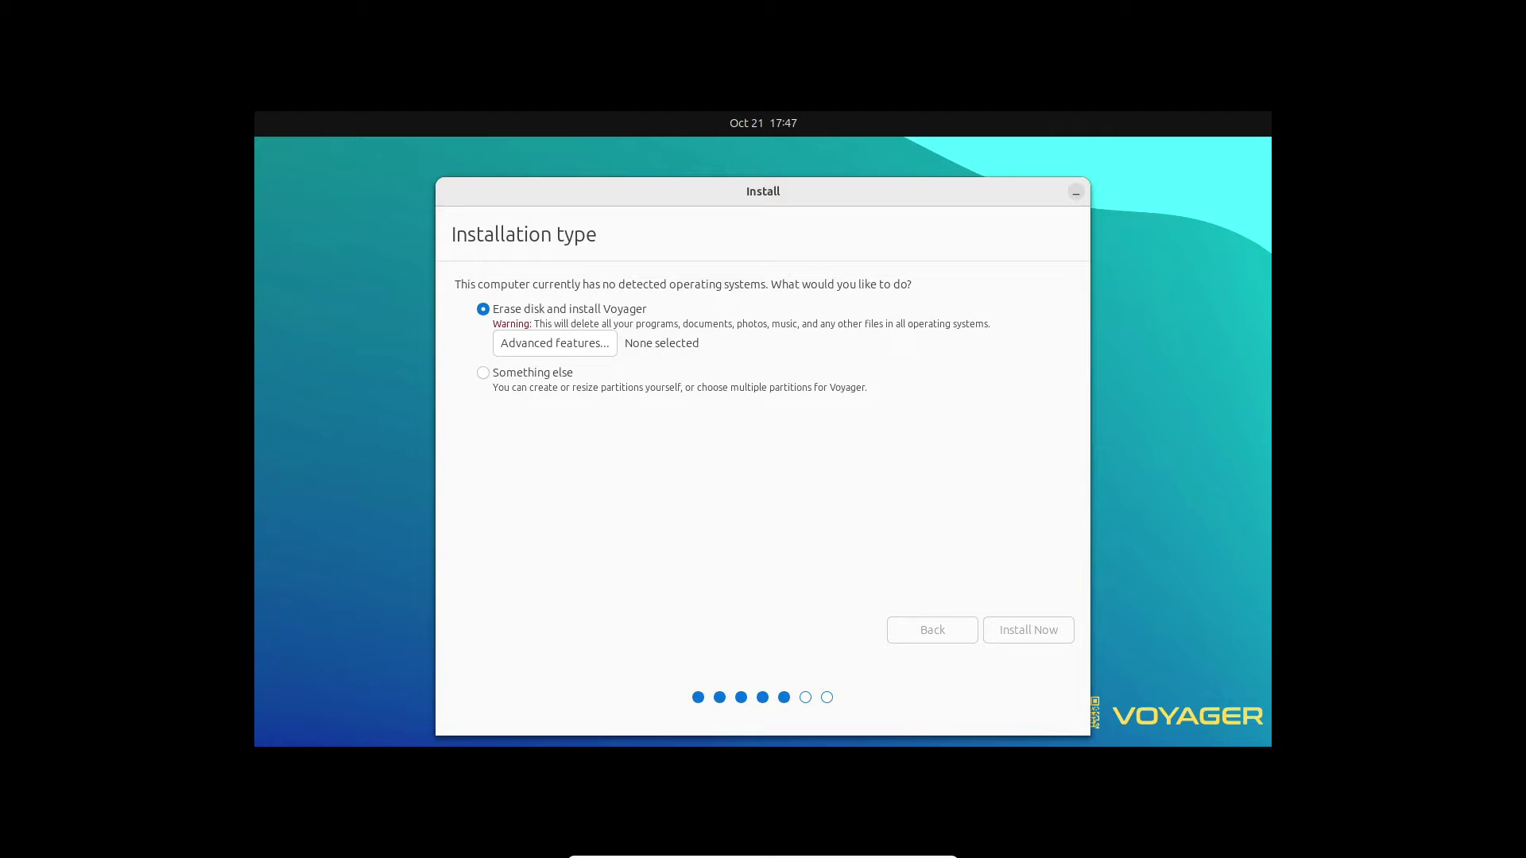
key("Return")
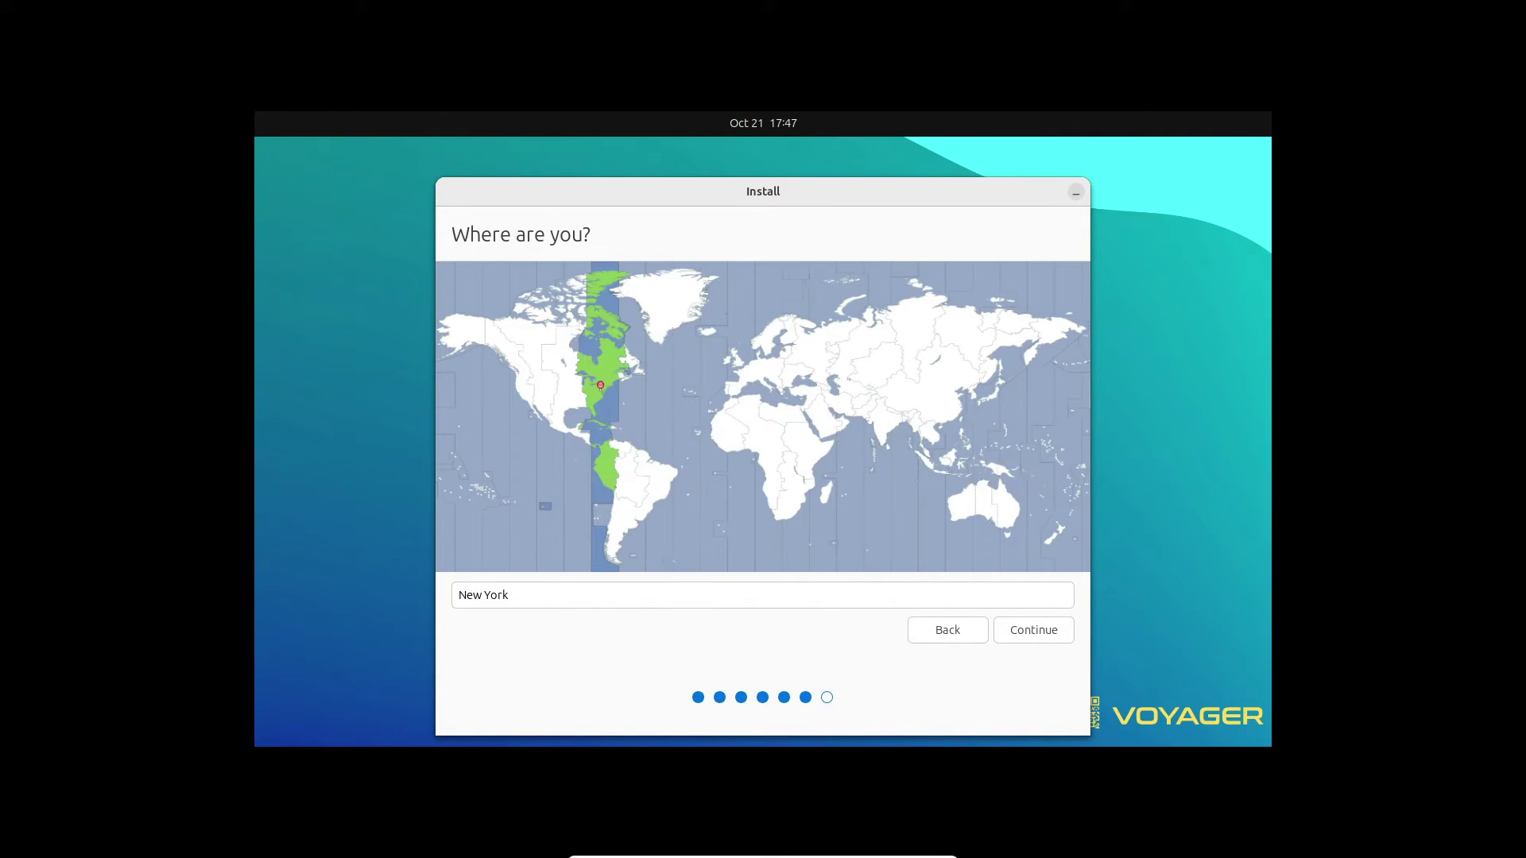
key("Return")
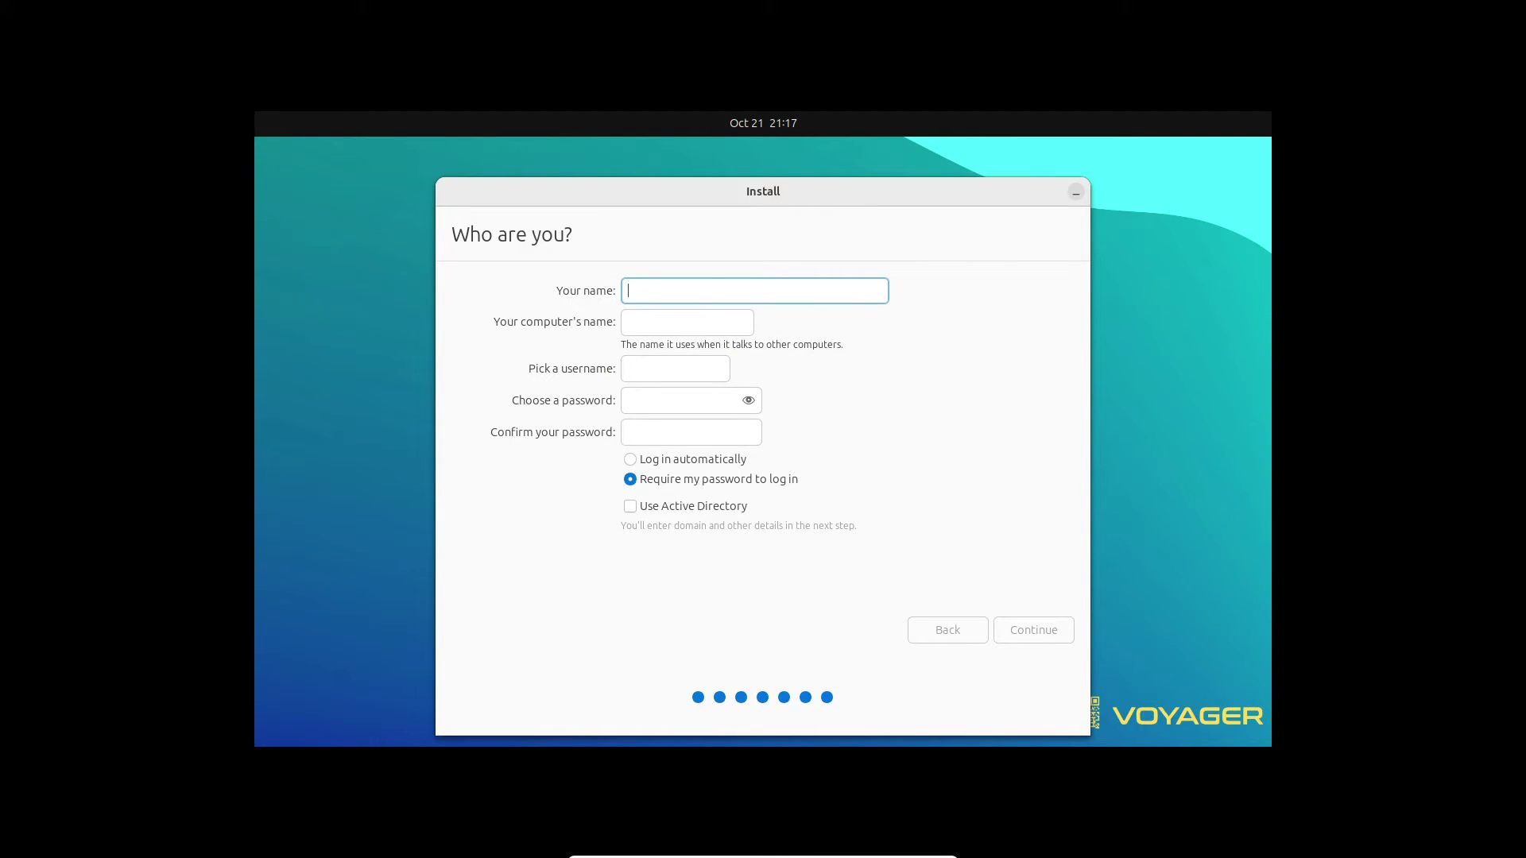
Enter account name 'code' with a confirmed password and start the installation.
type("code")
key("Tab")
key("Tab")
key("Tab")
type("12345")
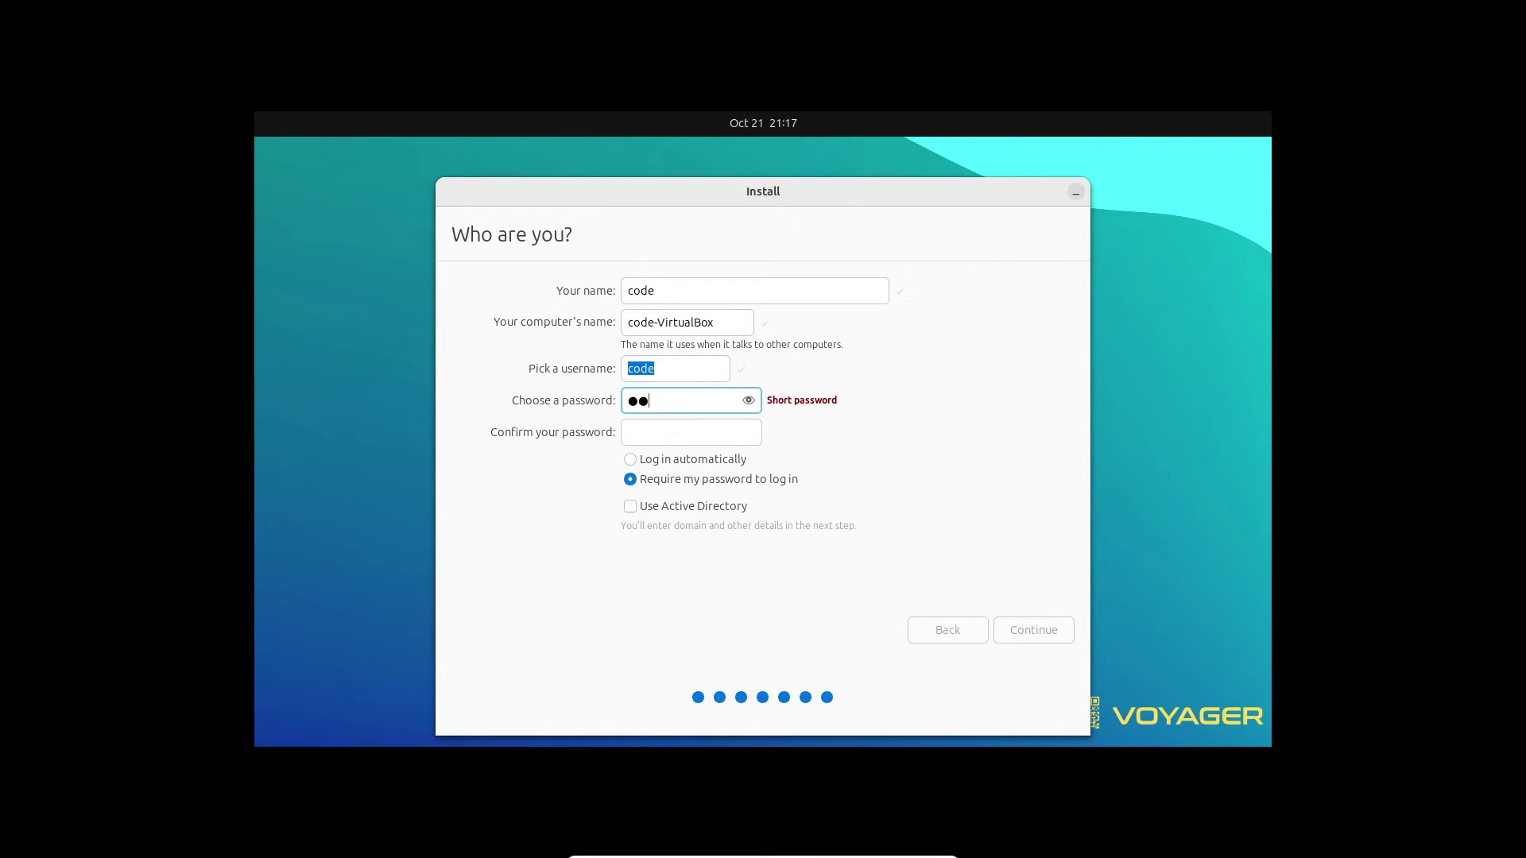
key("Tab")
type("12345")
key("Tab")
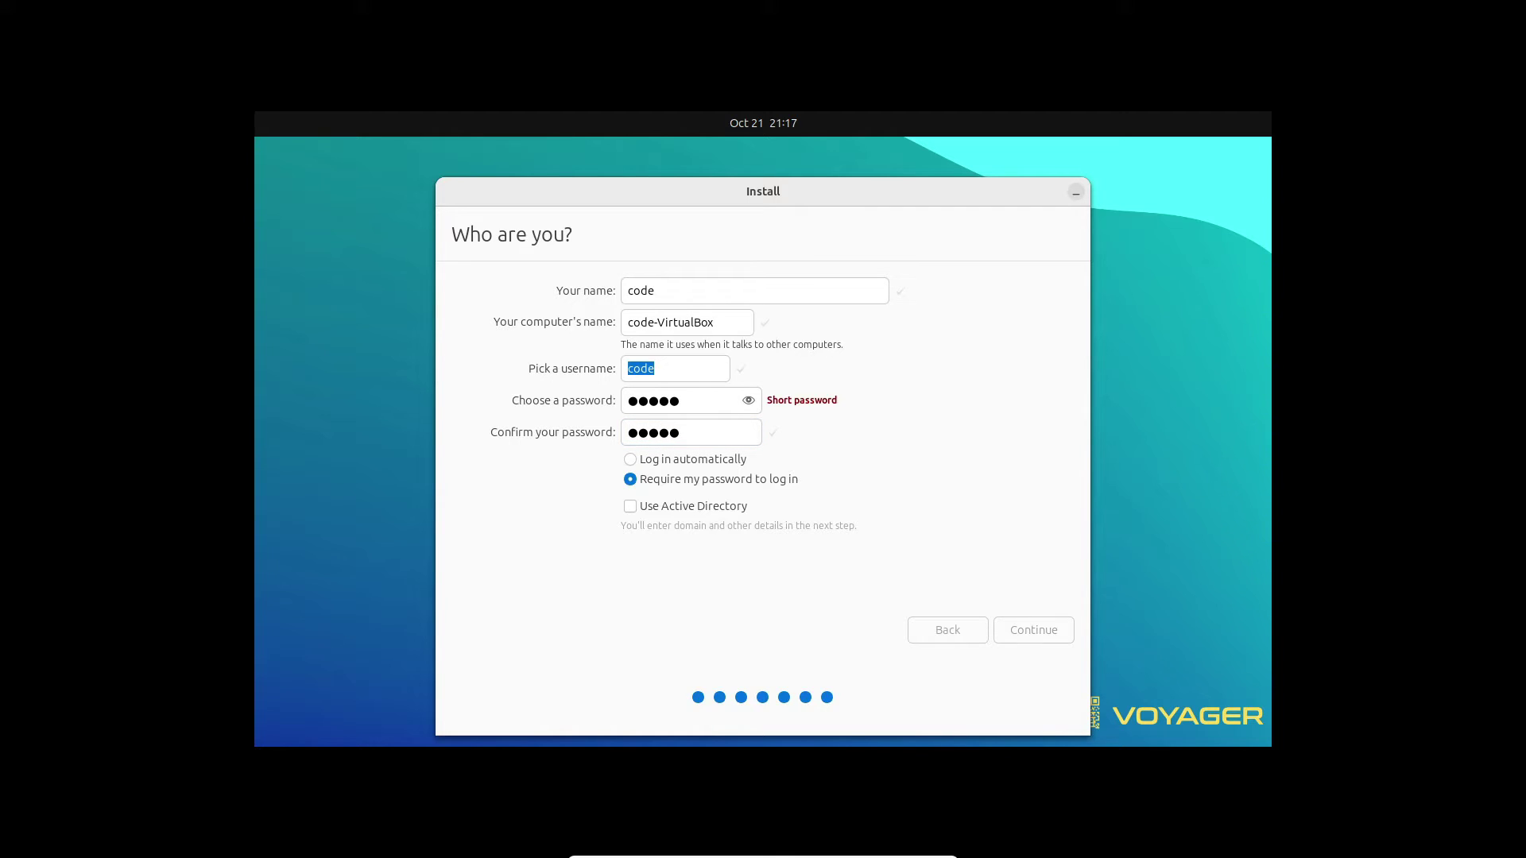
key("Return")
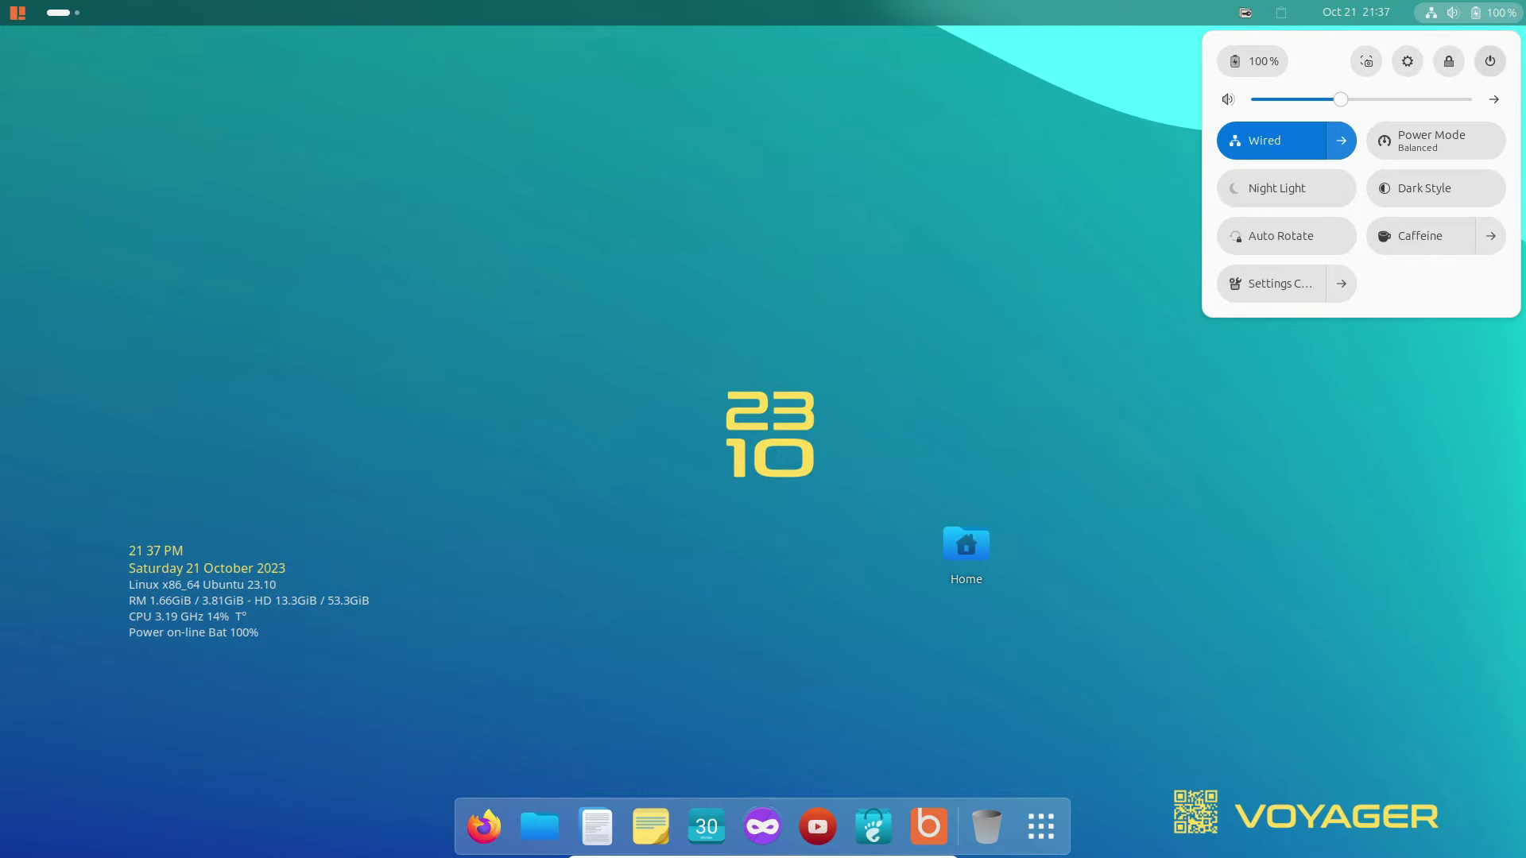
Restart from the Quick Settings power menu and clear the panel from the desktop.
left_click(1490, 60)
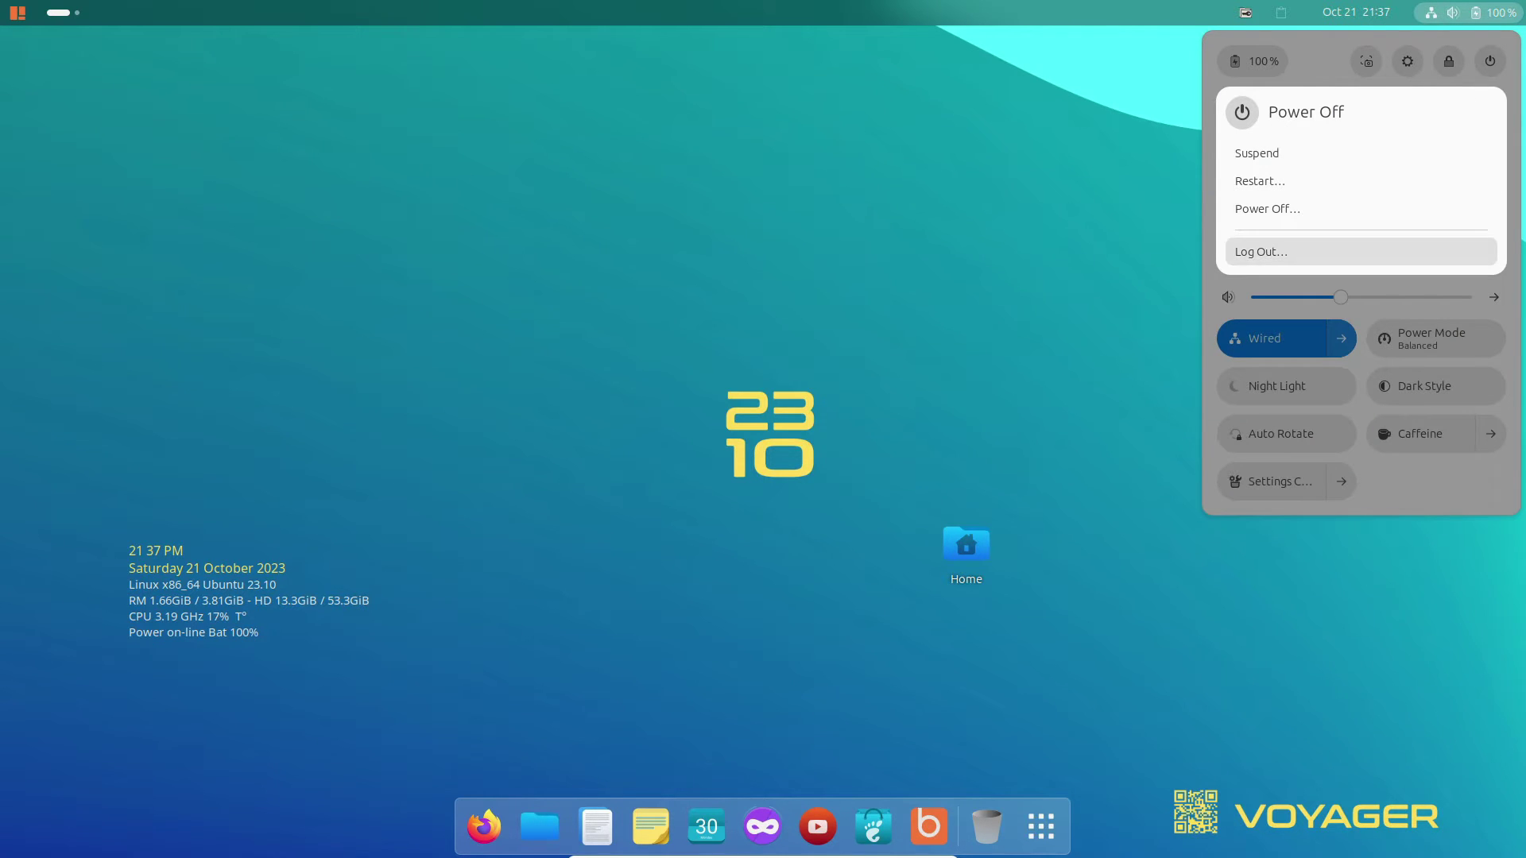
left_click(1253, 177)
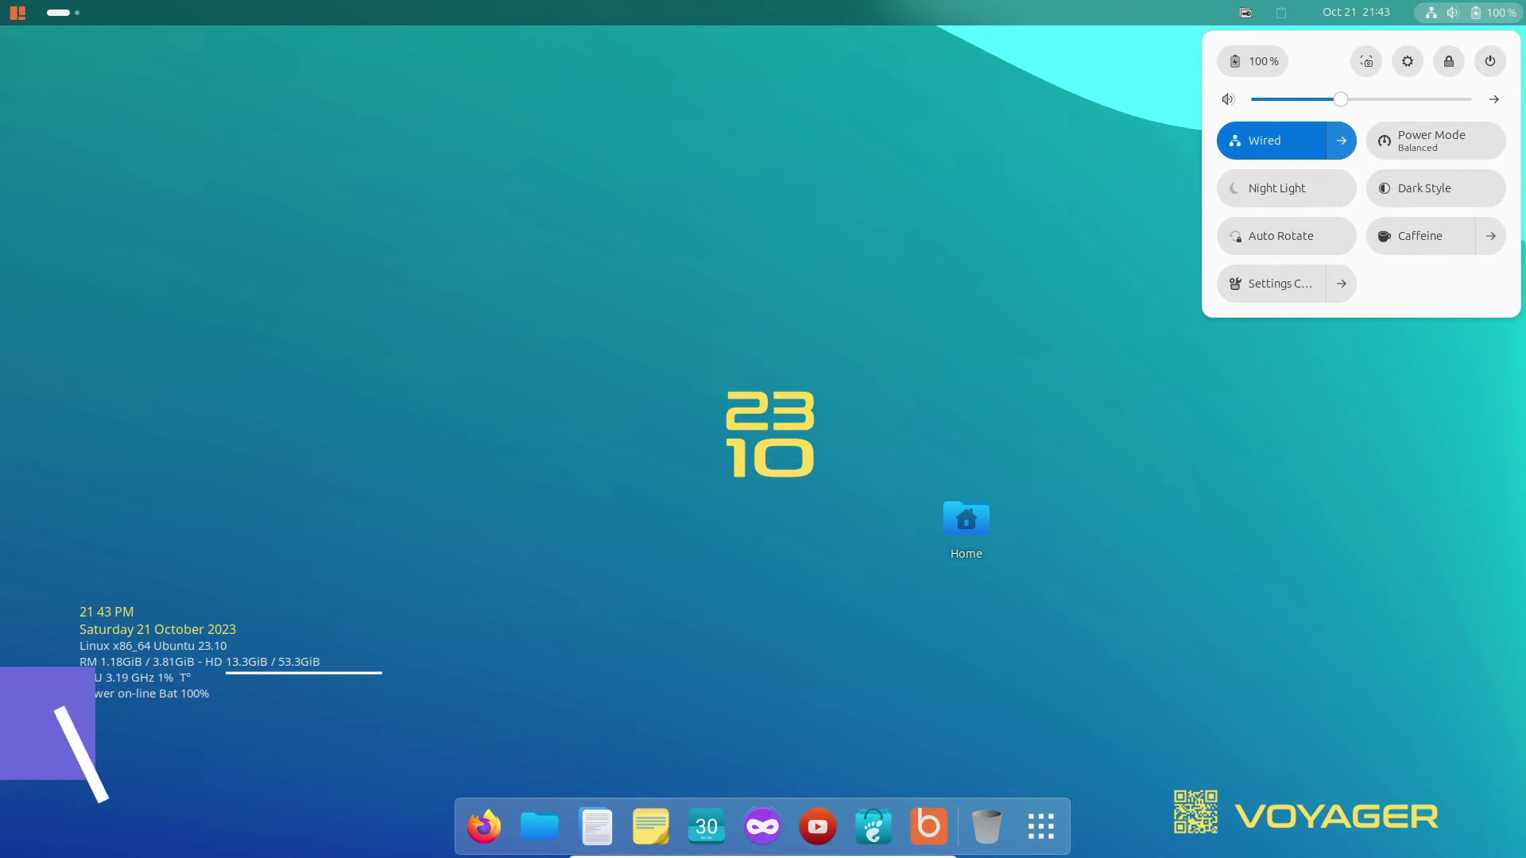
left_click(967, 524)
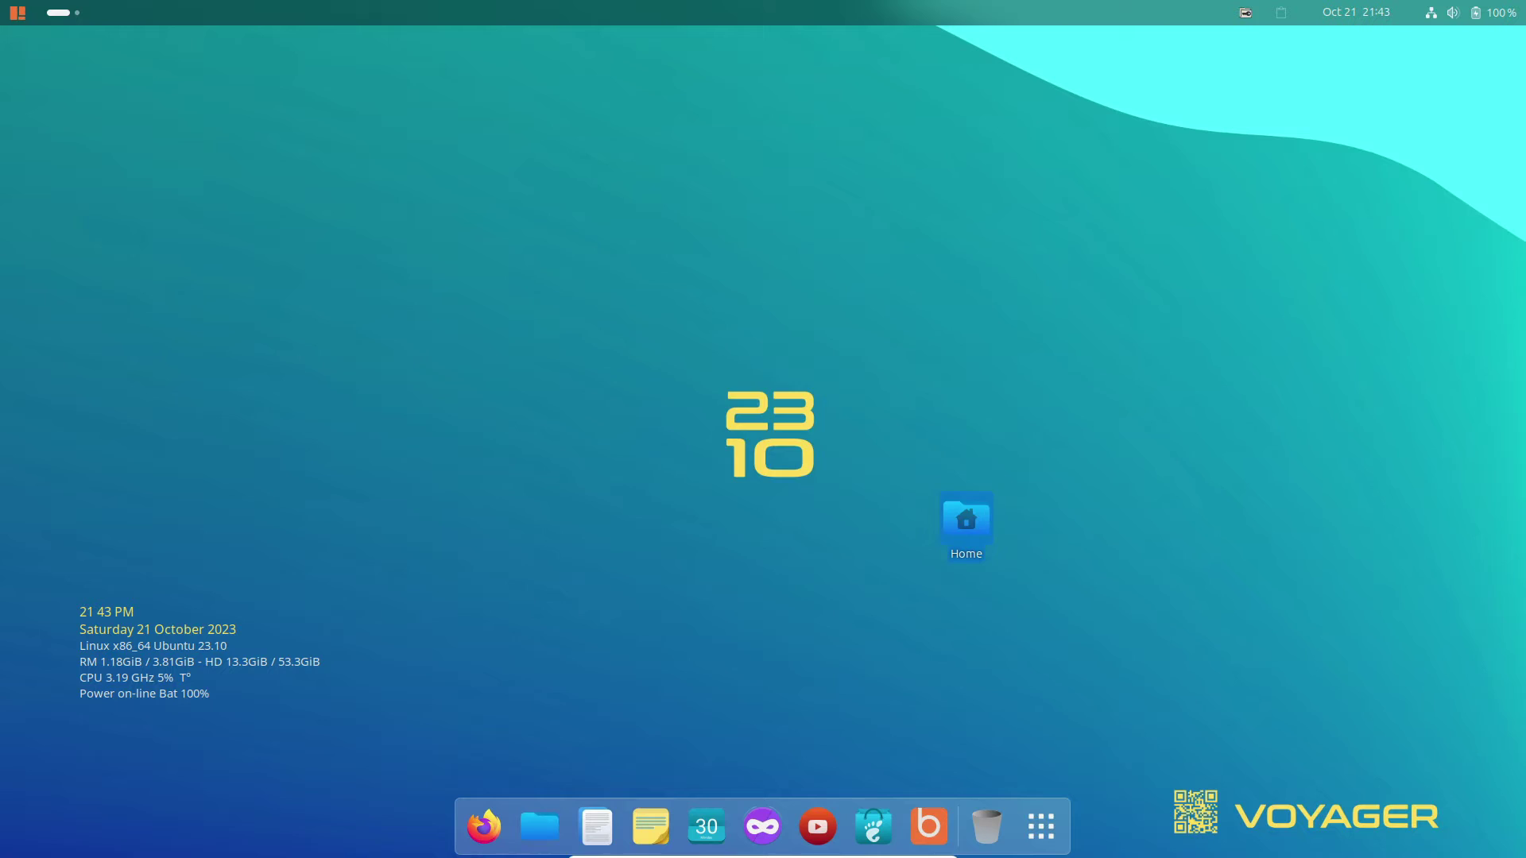
Open Home in Files, check About Files (version 45.rc), then close the window.
double_click(967, 520)
left_click(1011, 241)
left_click(1012, 242)
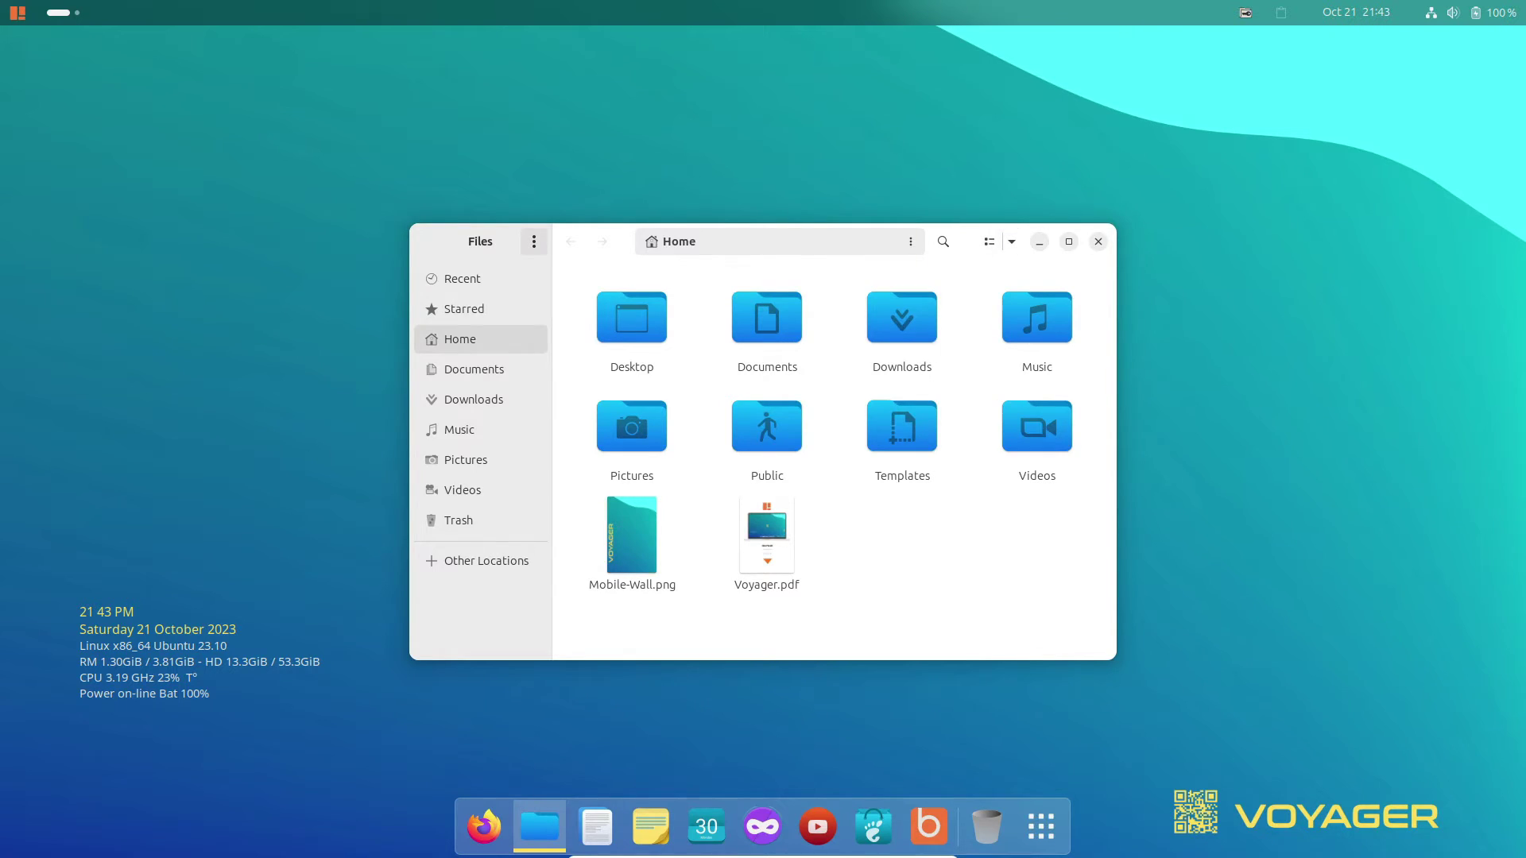
left_click(533, 241)
left_click(477, 554)
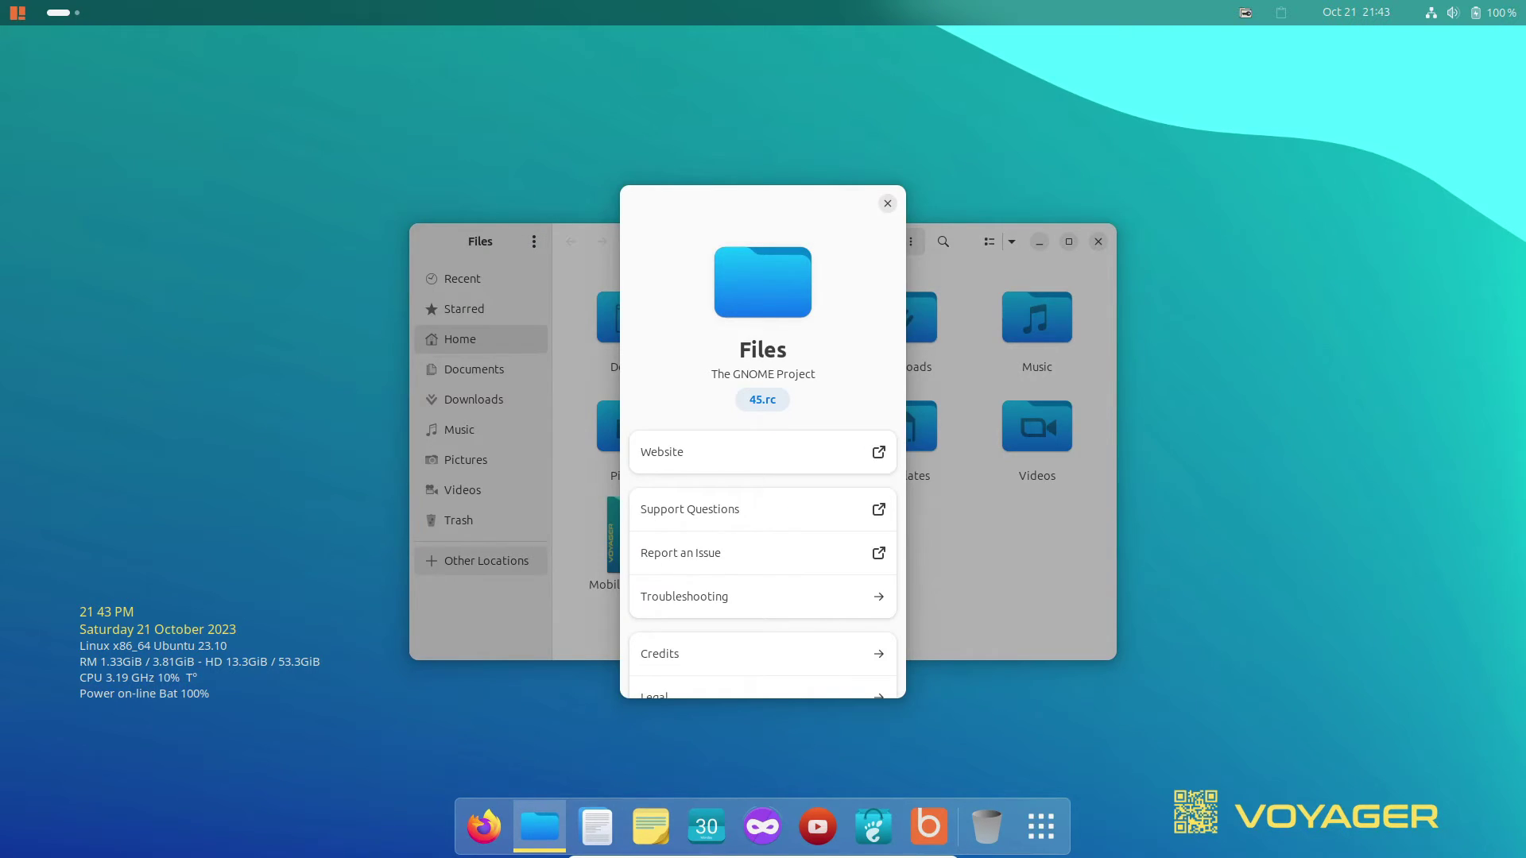
key("Escape")
key("ctrl+w")
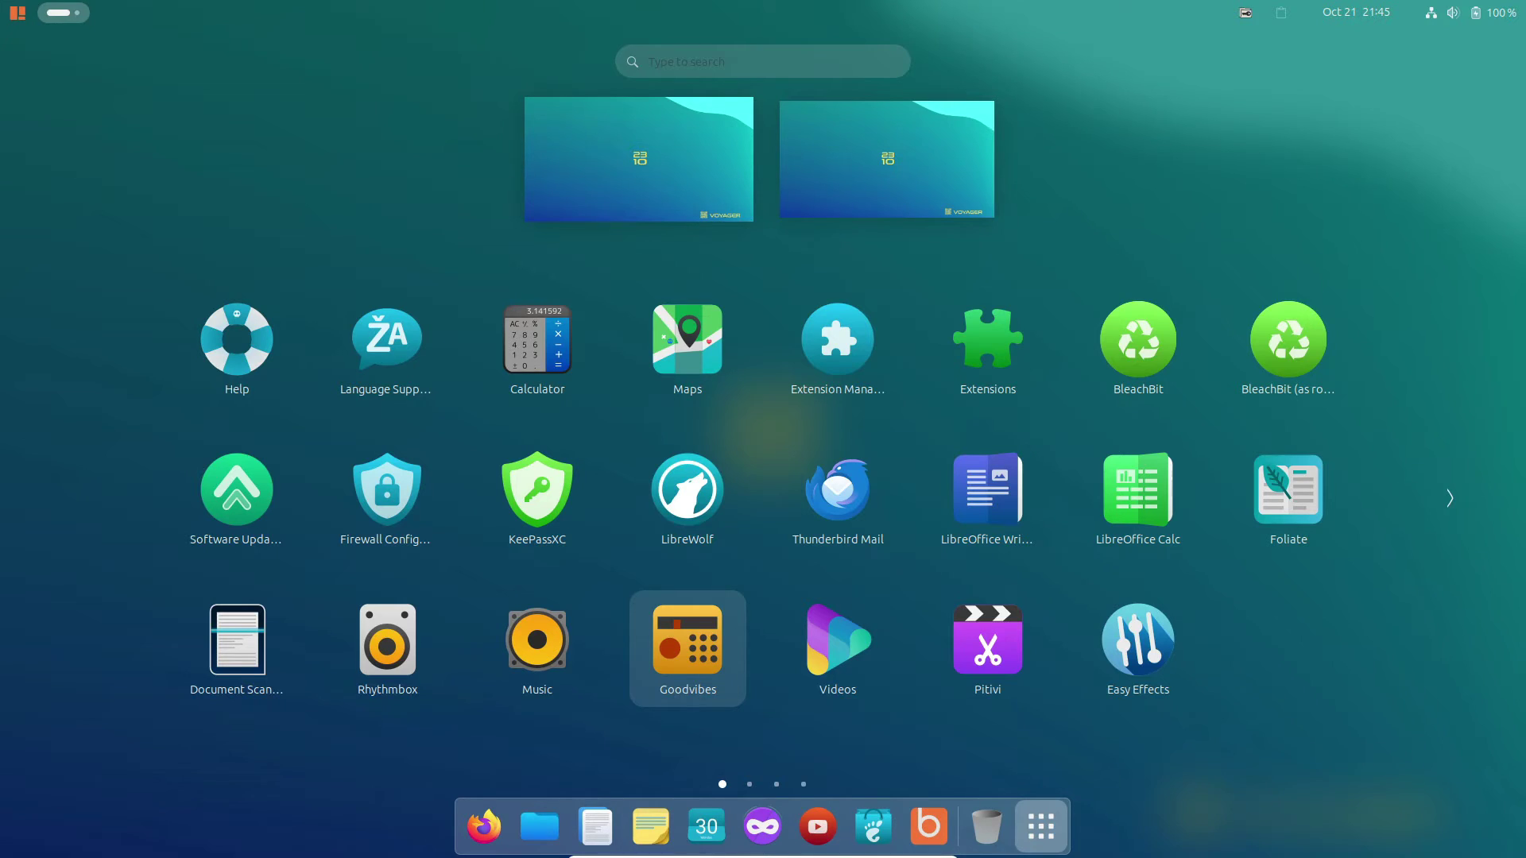
Launch Extension Manager and review Blur my Shell's Panel, Dash and Other blur settings.
left_click(837, 340)
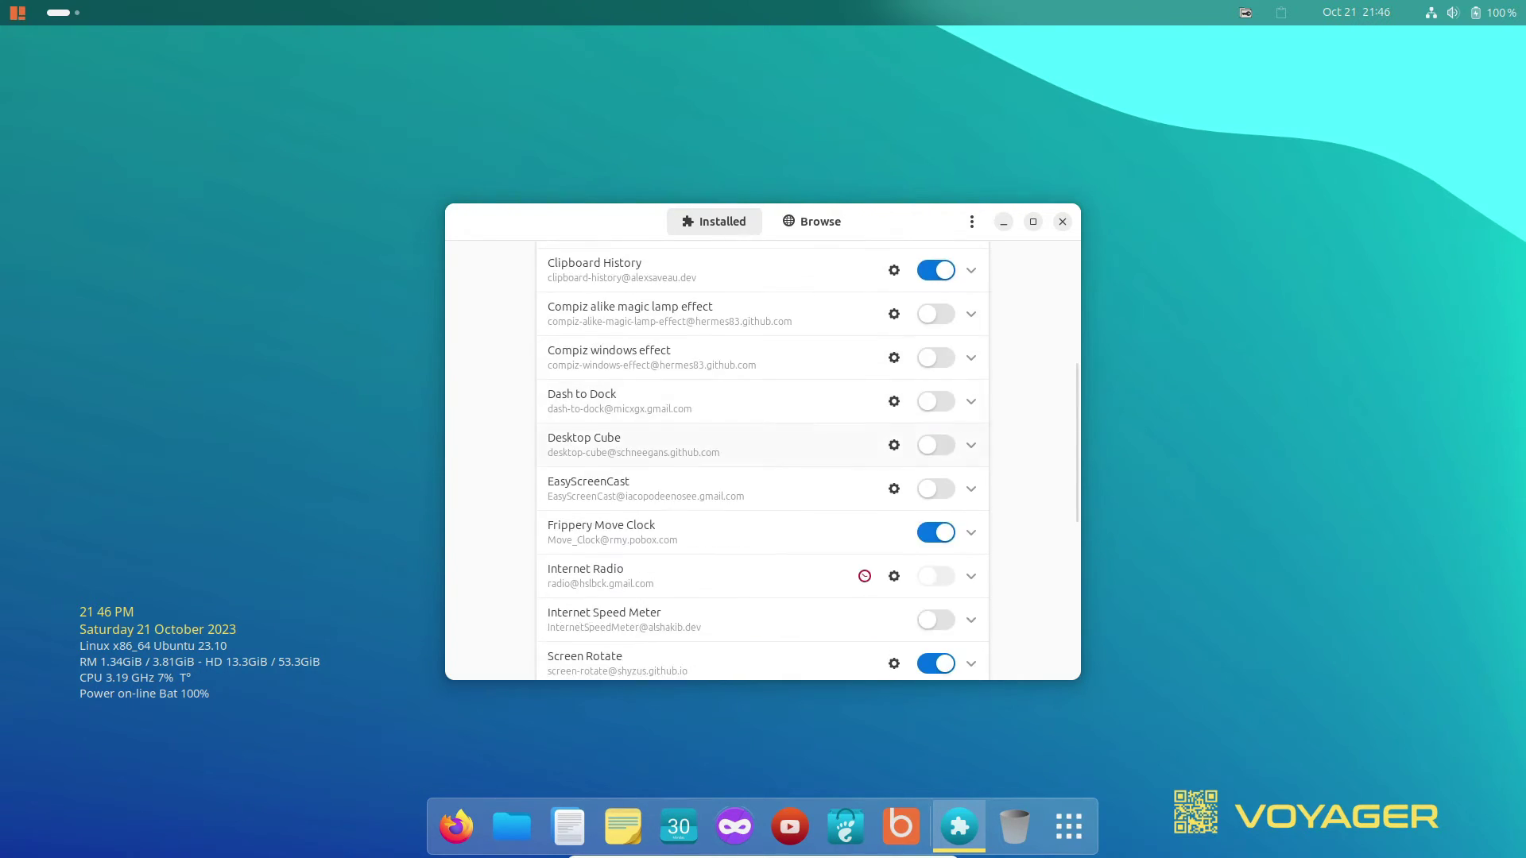
scroll(762, 461, "down", 3)
scroll(762, 461, "up", 10)
left_click(894, 460)
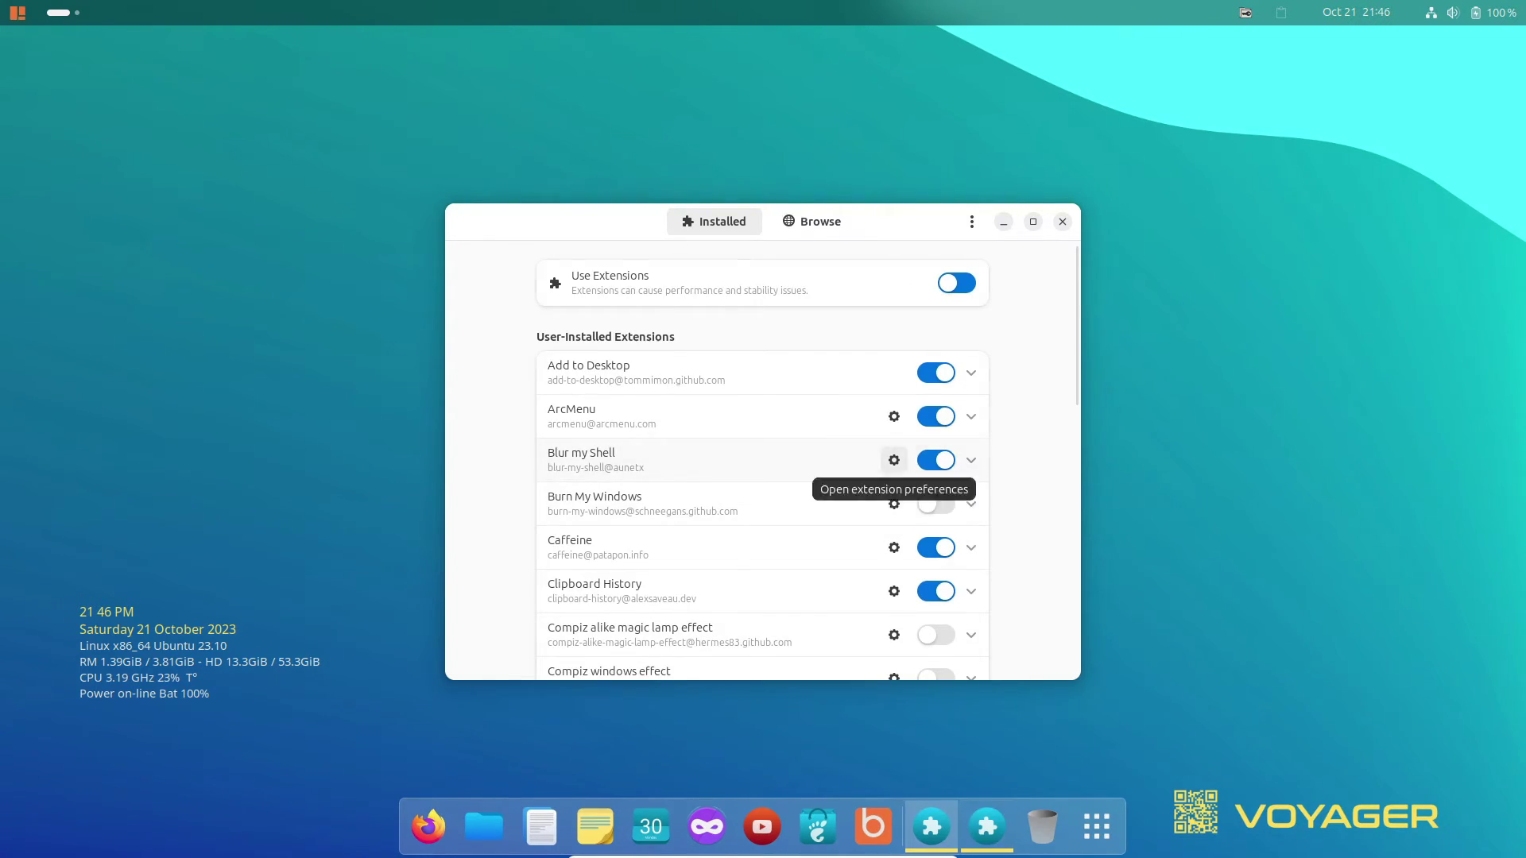
scroll(763, 397, "up", 5)
left_click(641, 652)
left_click(804, 652)
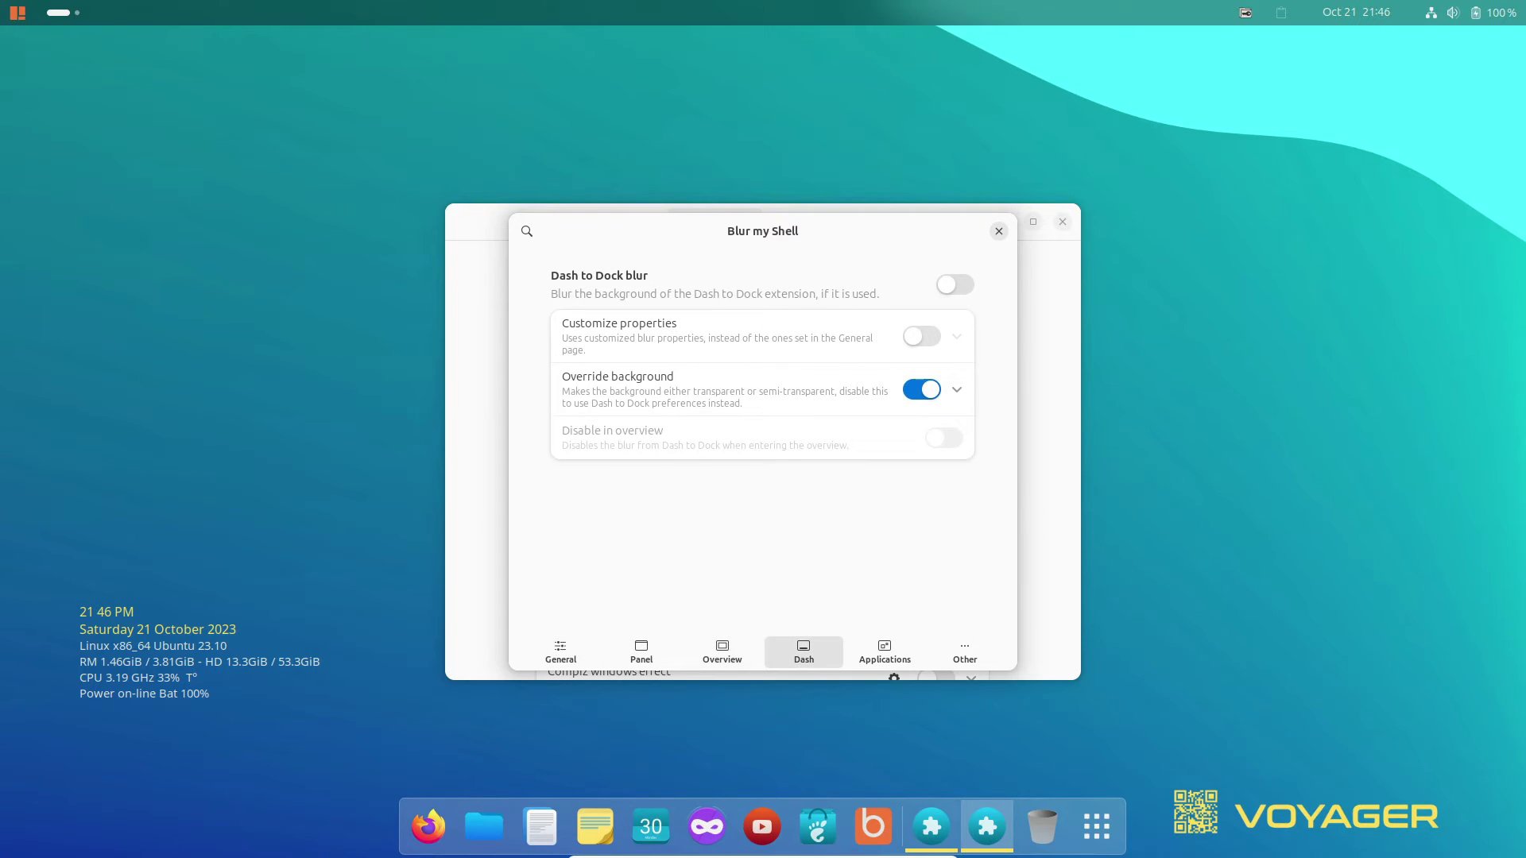
left_click(964, 651)
key("Escape")
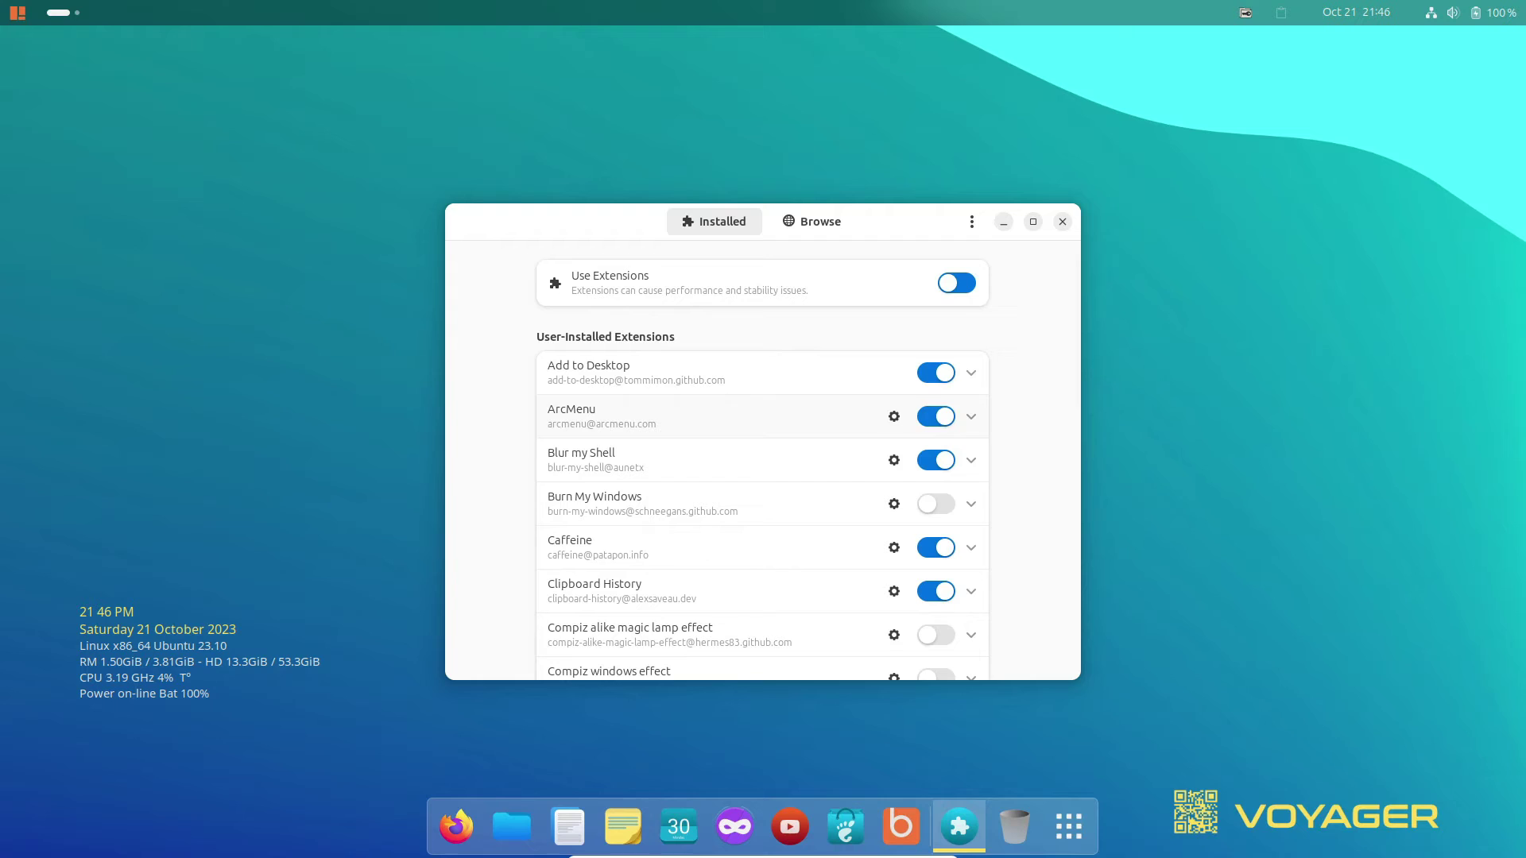
left_click(894, 461)
key("Escape")
Review ArcMenu's menu layout, menu button and version information.
left_click(894, 417)
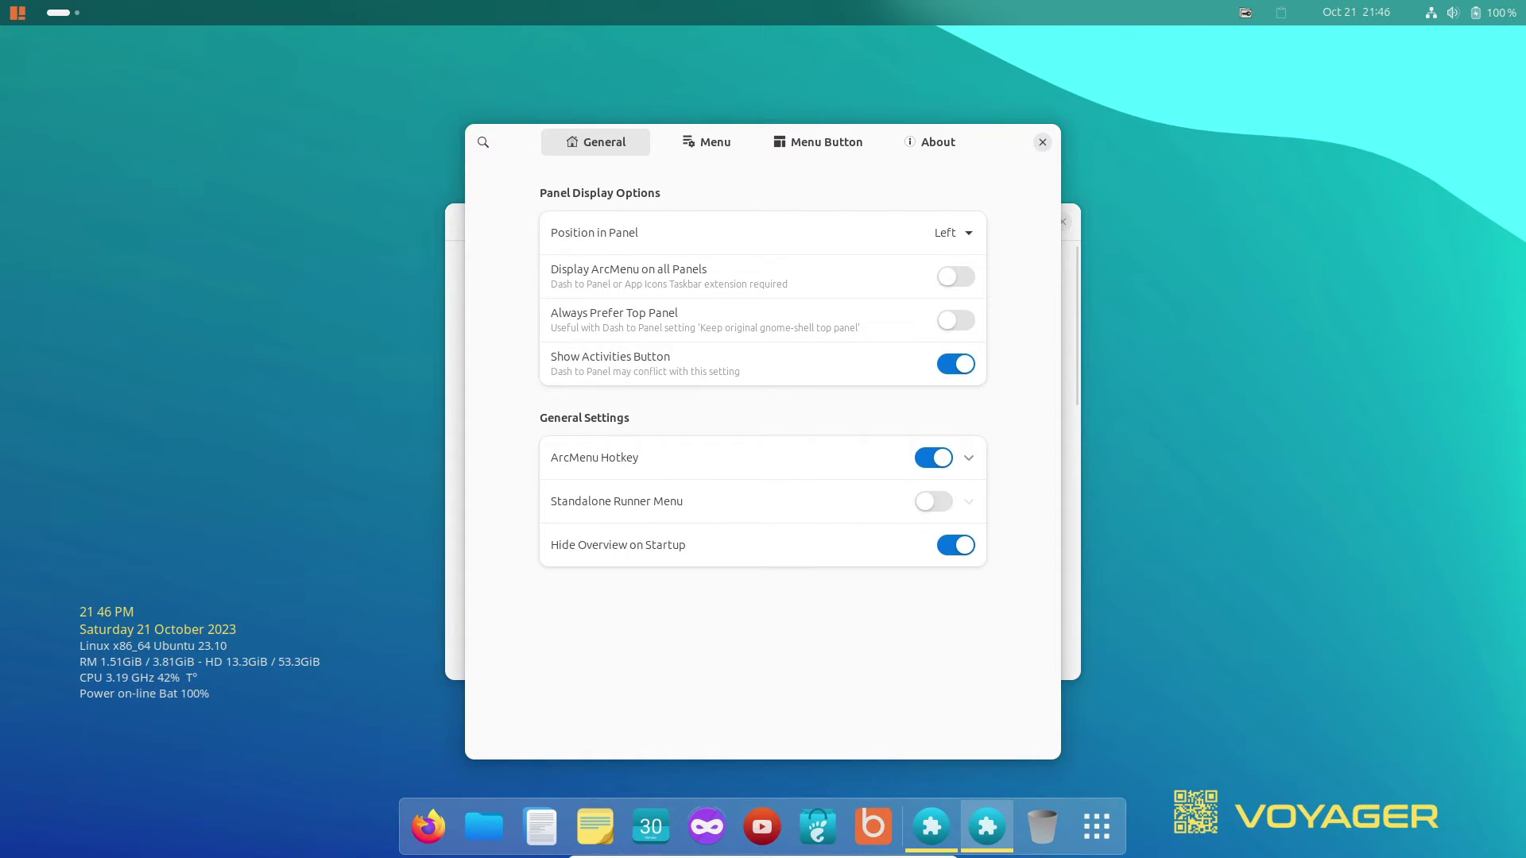
left_click(706, 141)
left_click(818, 141)
left_click(929, 141)
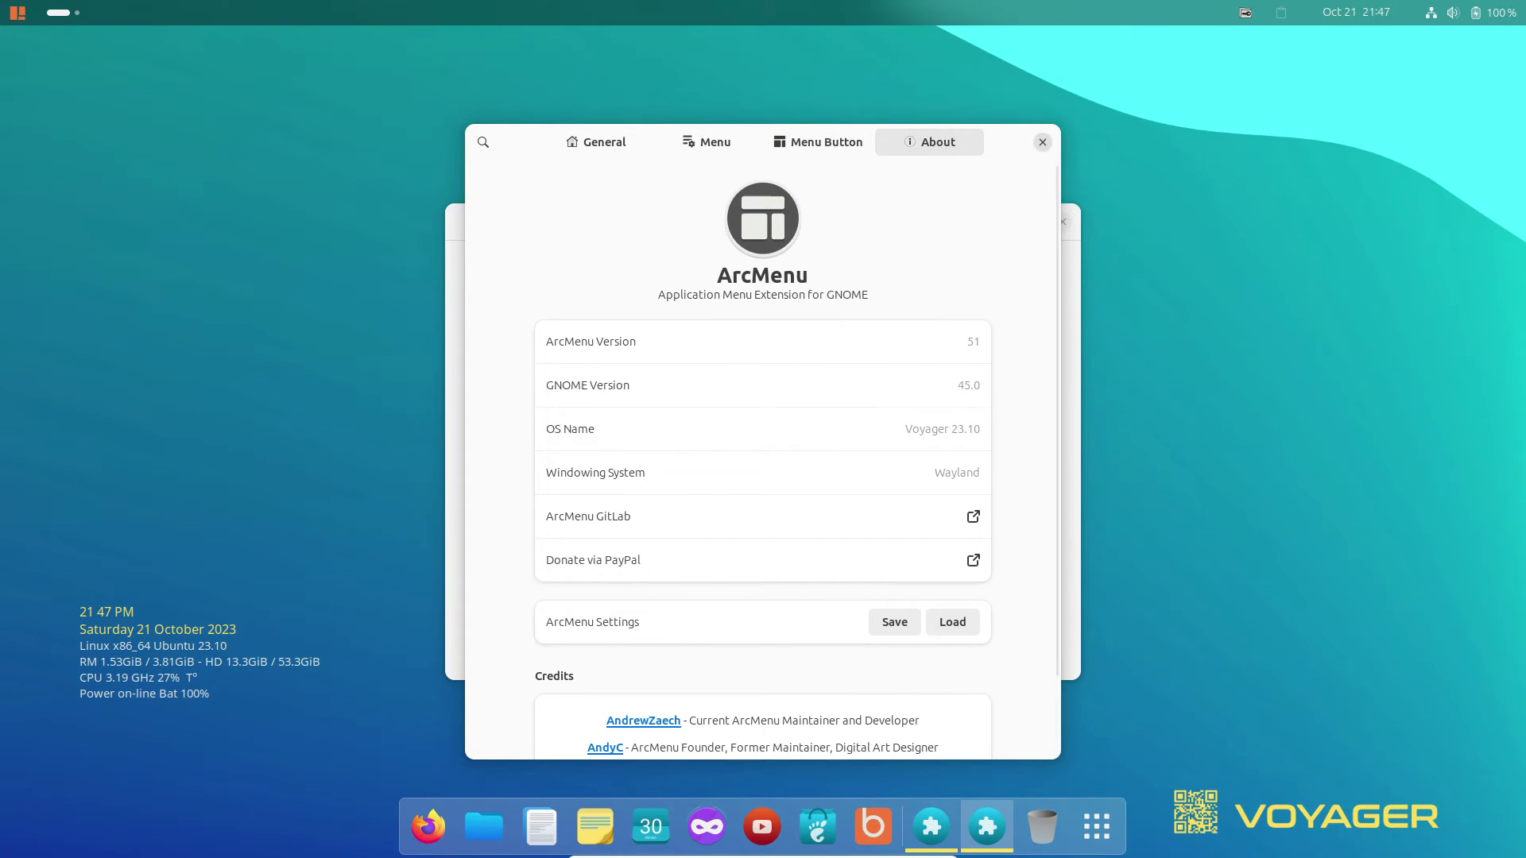
key("Escape")
Review Caffeine's general, display and trigger-app settings.
scroll(763, 476, "down", 1)
left_click(894, 493)
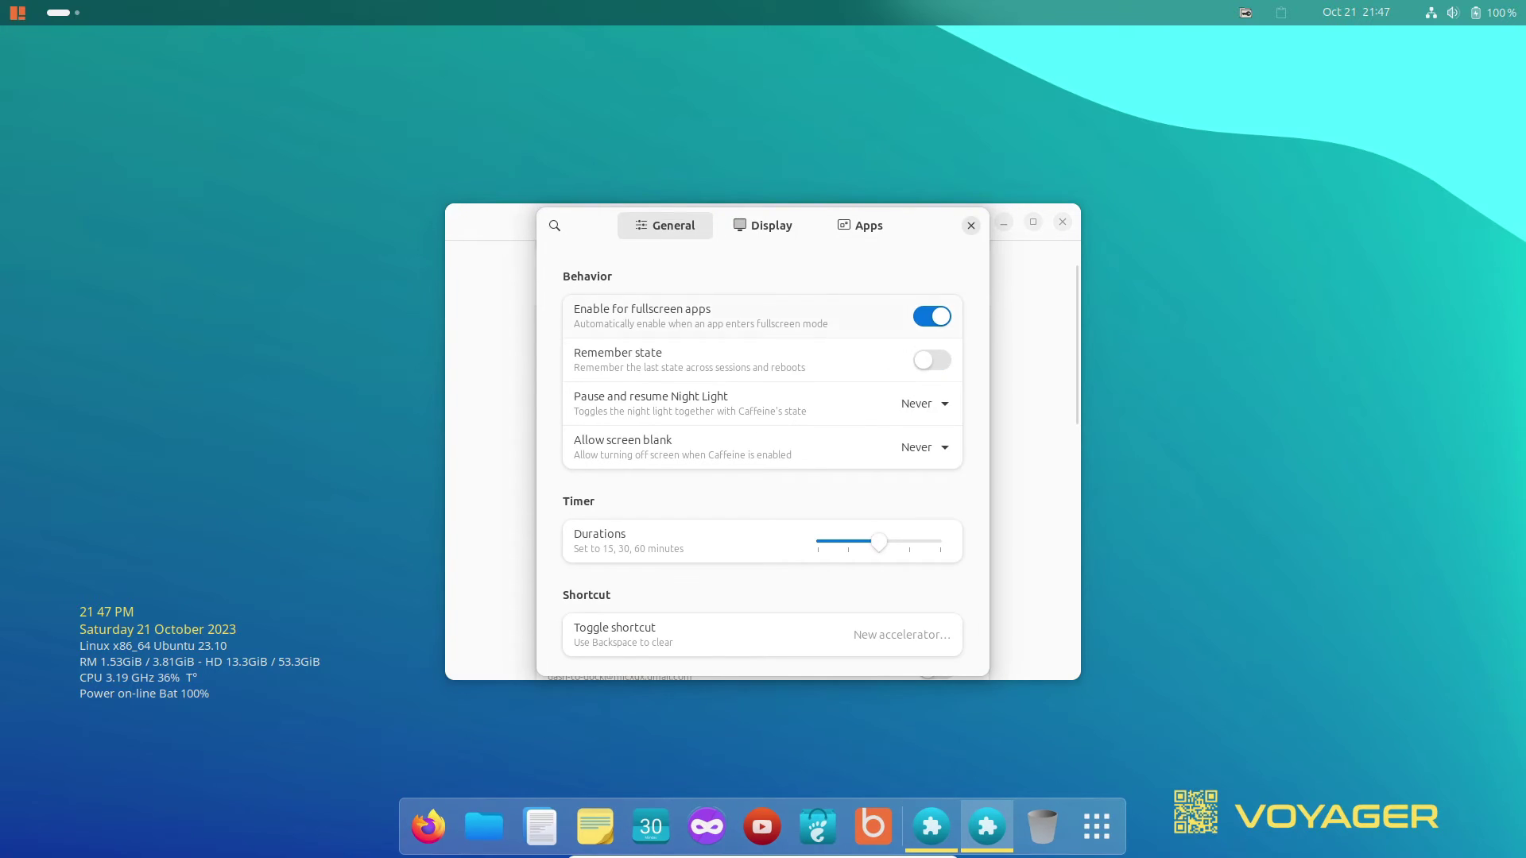
key("ctrl+Page_Down")
key("ctrl+Page_Up")
key("ctrl+Page_Down")
key("ctrl+Page_Down")
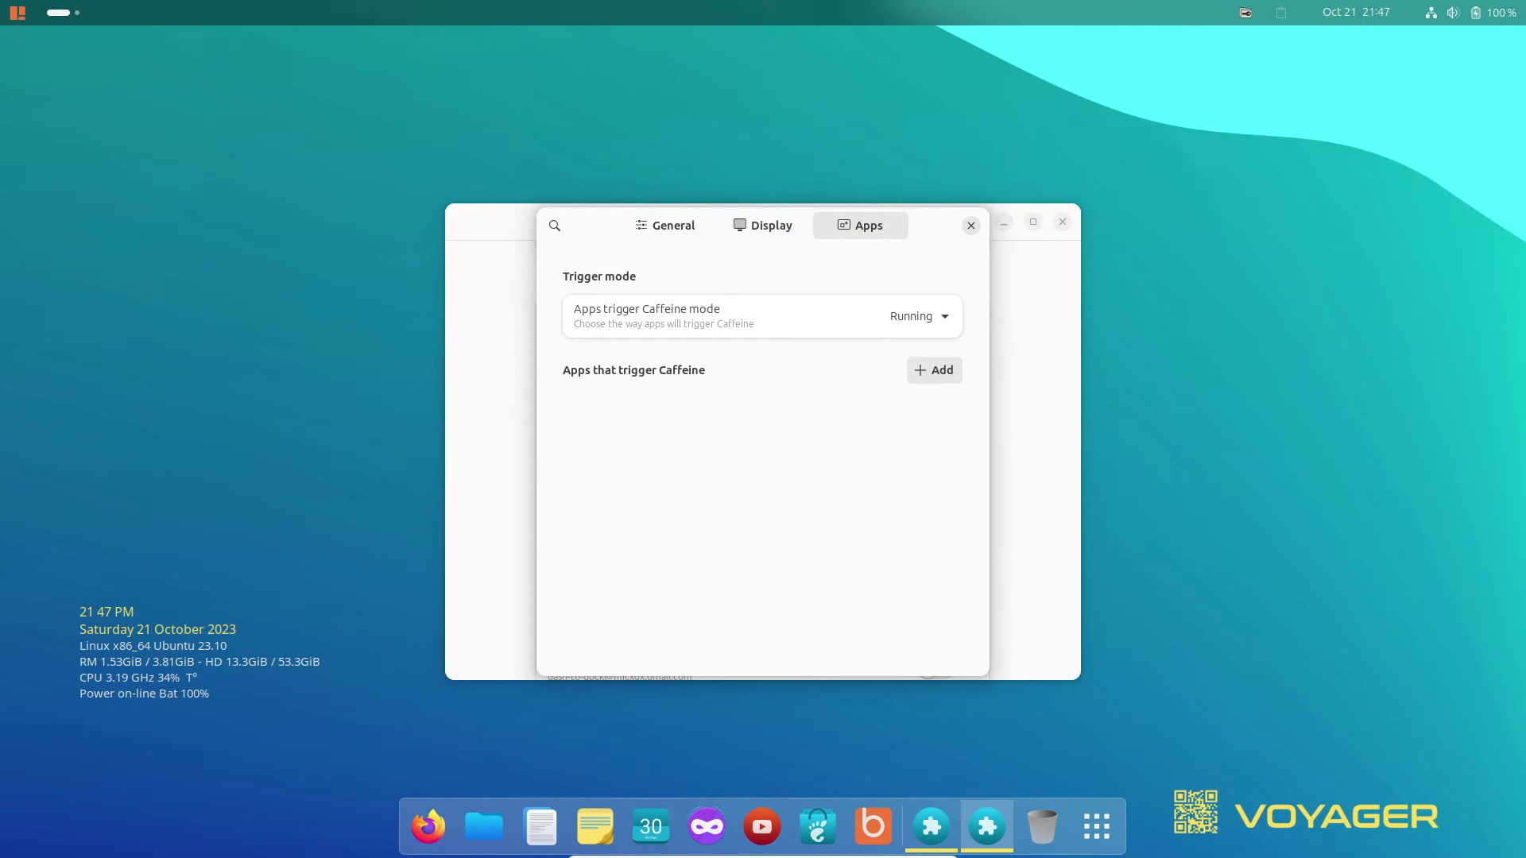
key("Escape")
Review Ubuntu AppIndicators' indicator preferences and custom icons list.
scroll(893, 545, "down", 5)
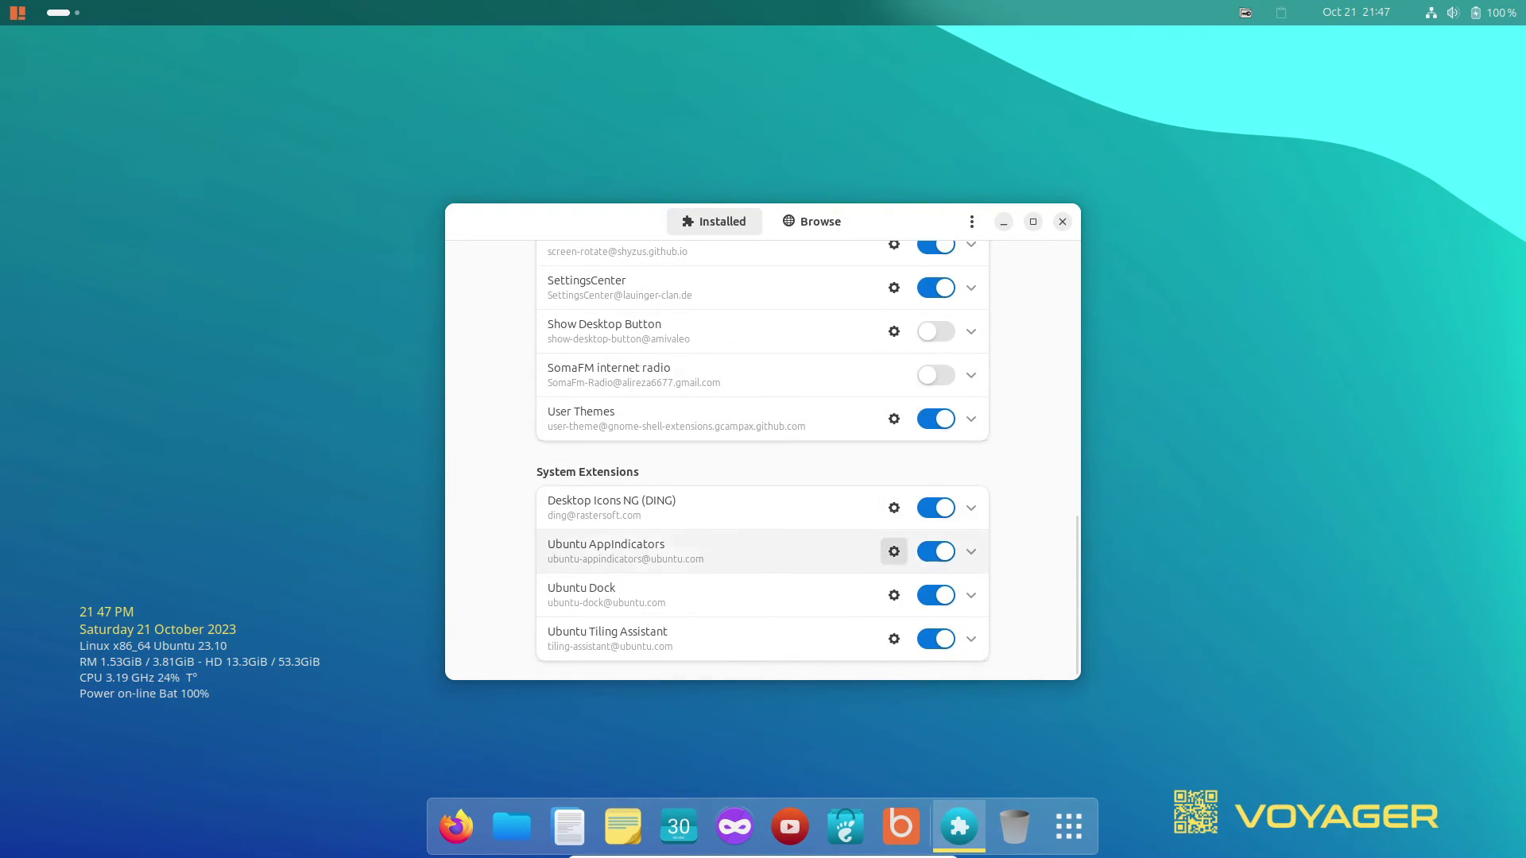
left_click(893, 546)
key("ctrl+Page_Down")
key("ctrl+Page_Up")
key("Up")
key("Up")
key("Up")
key("ctrl+Page_Down")
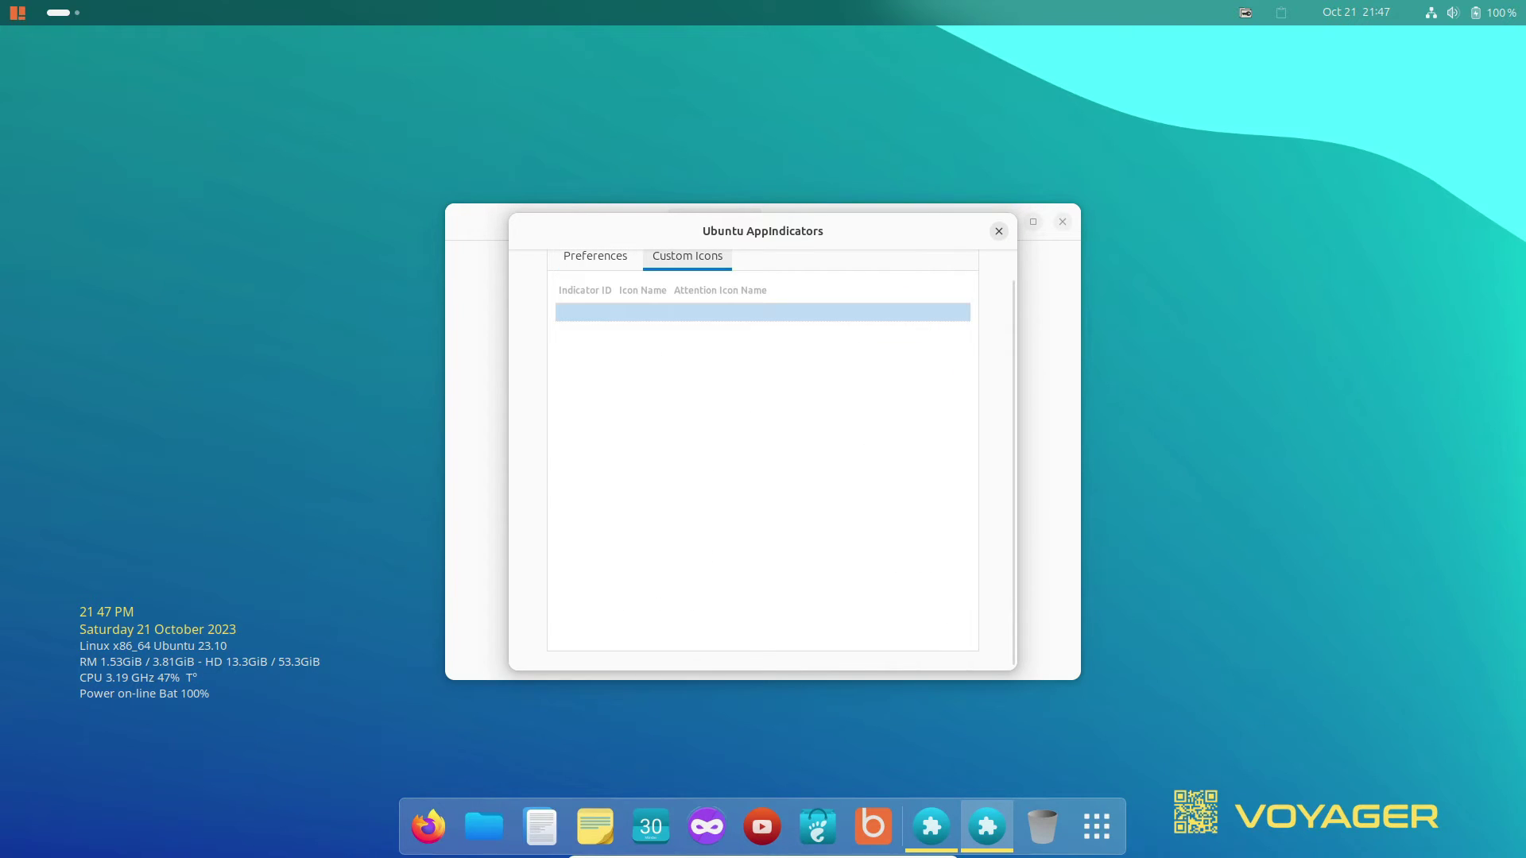
key("ctrl+Page_Up")
key("Escape")
View the online Browse catalogue and the main menu, then quit Extension Manager.
key("Down")
key("Down")
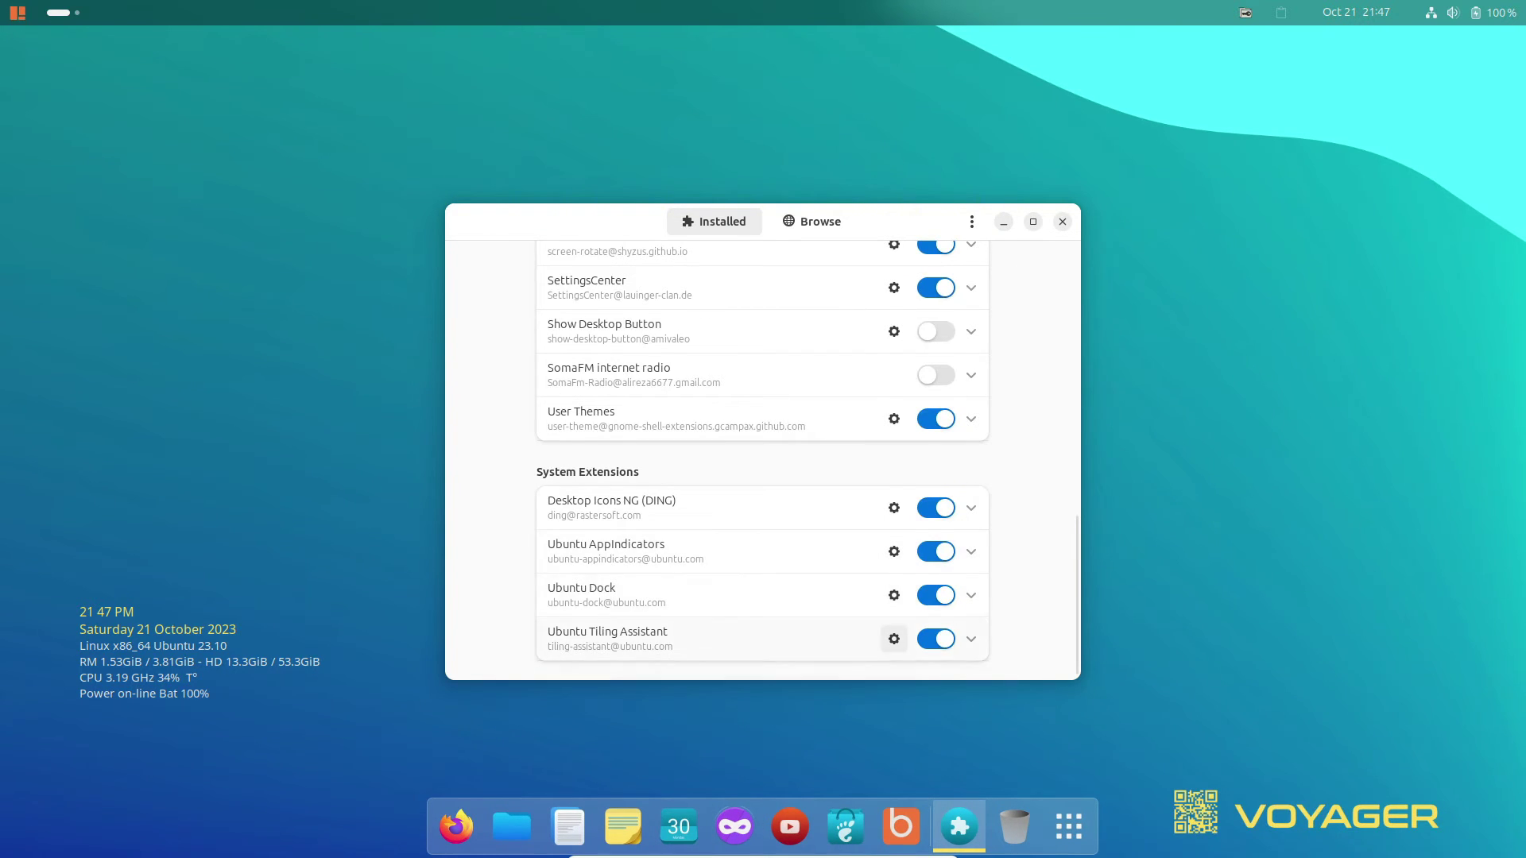
key("Home")
key("ctrl+Page_Down")
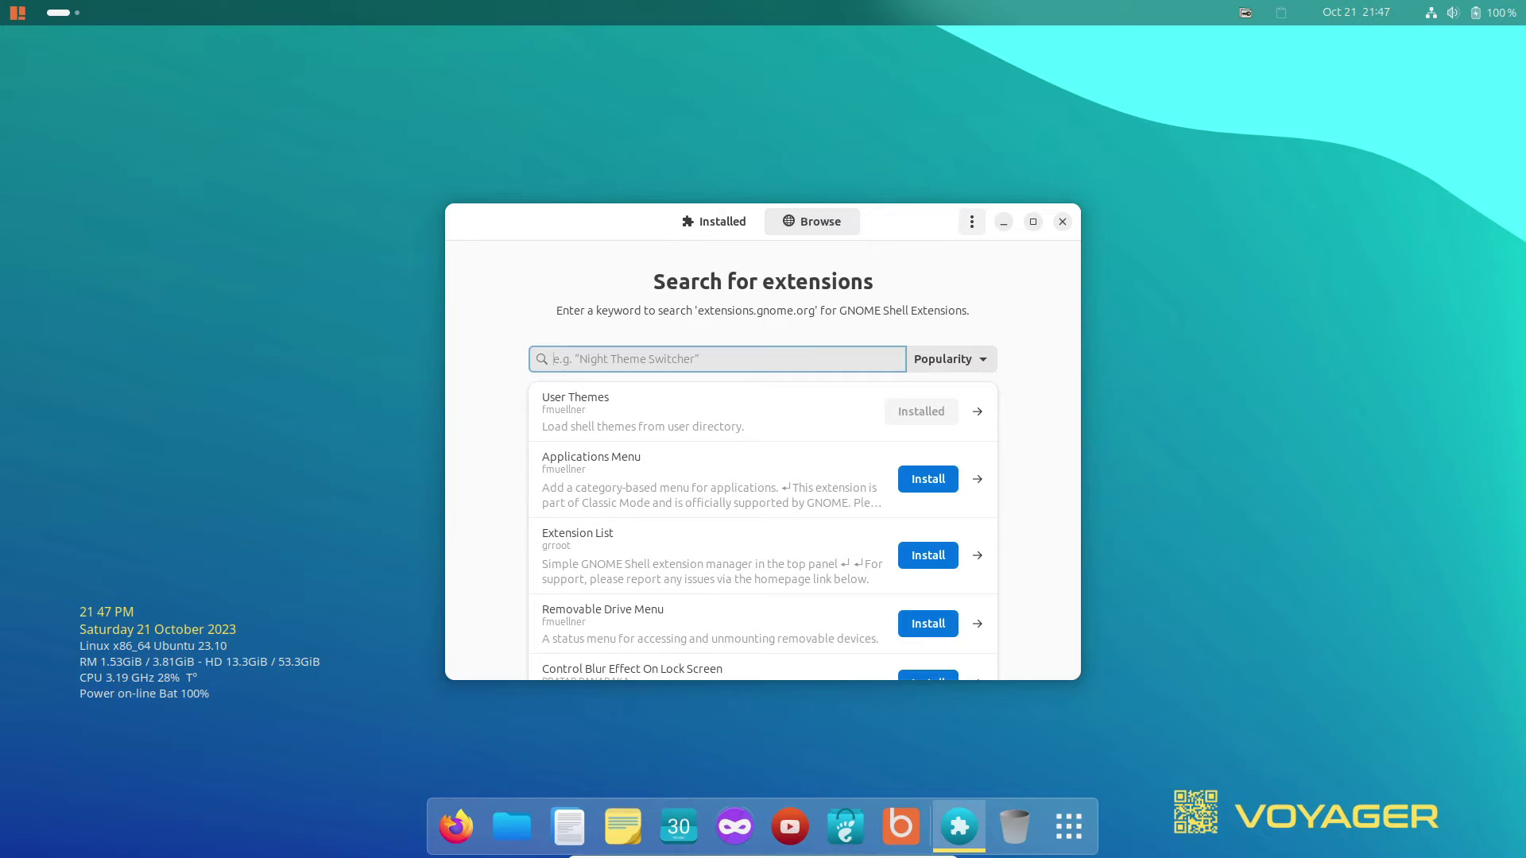
key("Tab")
key("F10")
key("Up")
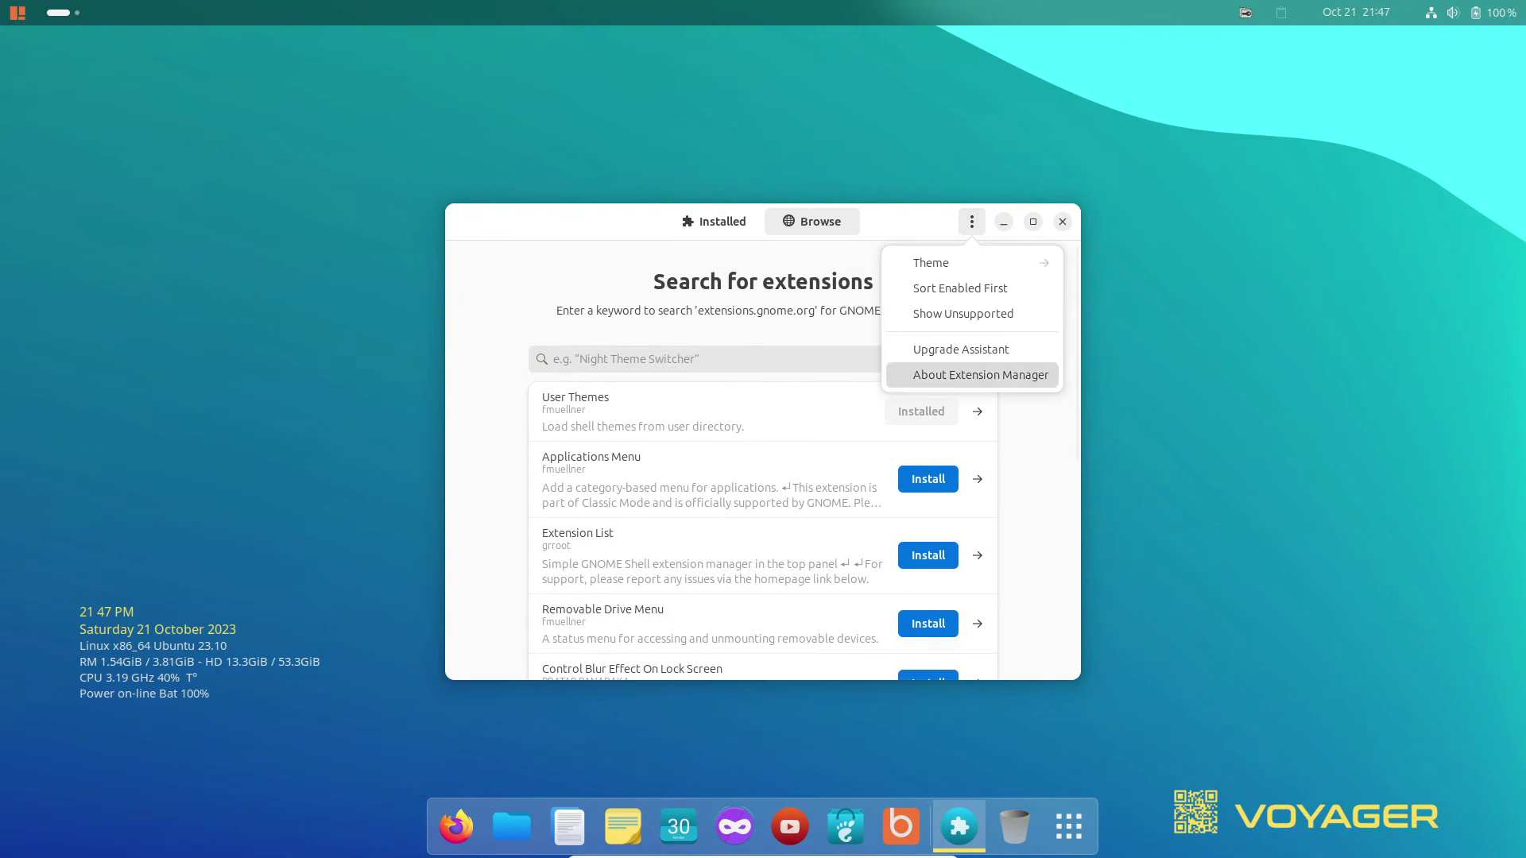
key("Escape")
key("ctrl+q")
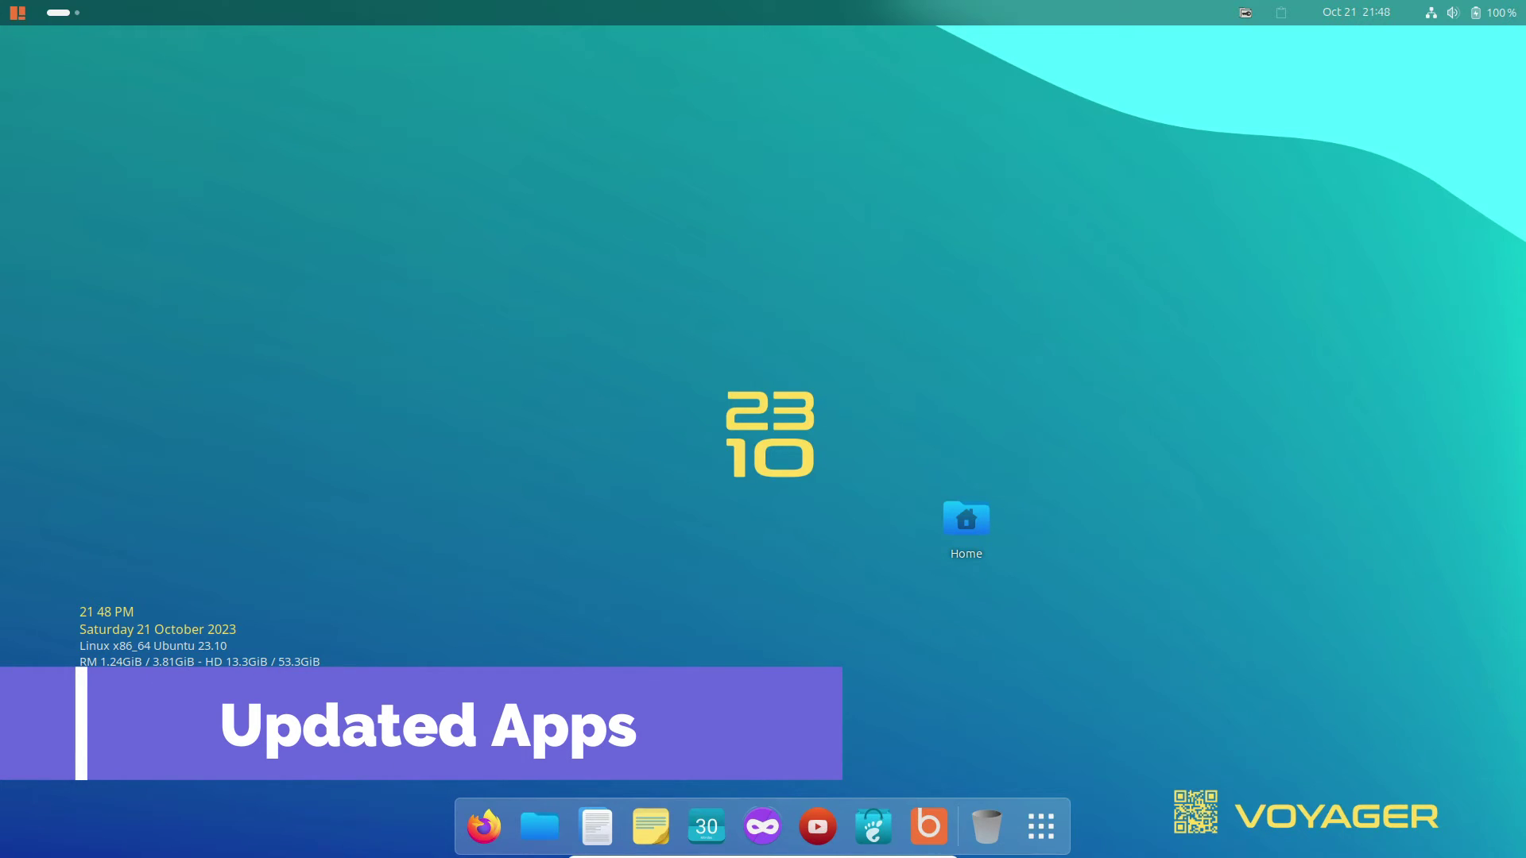
left_click(1041, 827)
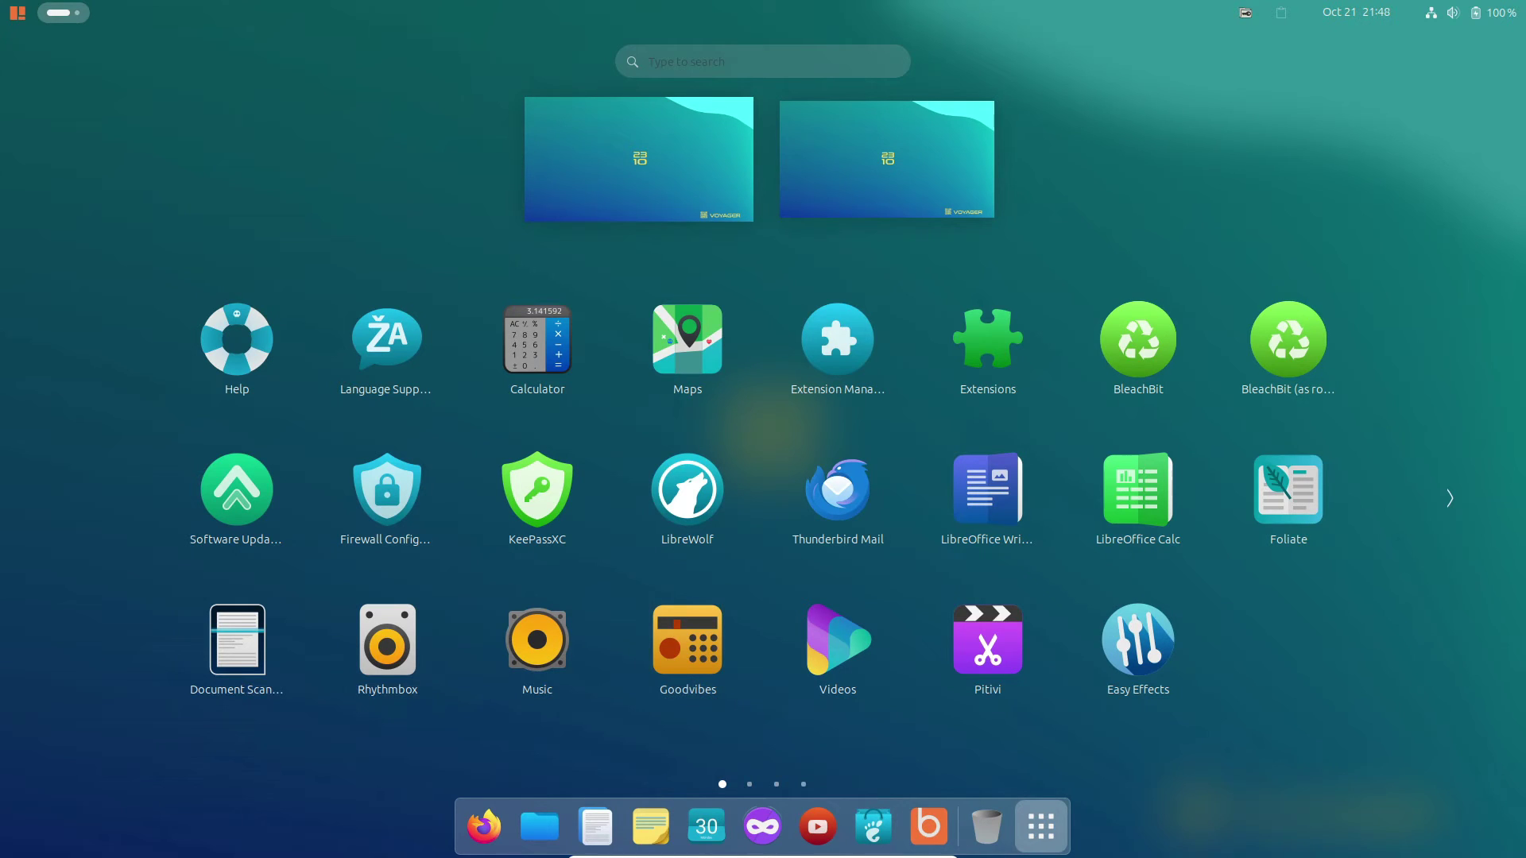
scroll(537, 648, "down", 1)
left_click(1288, 342)
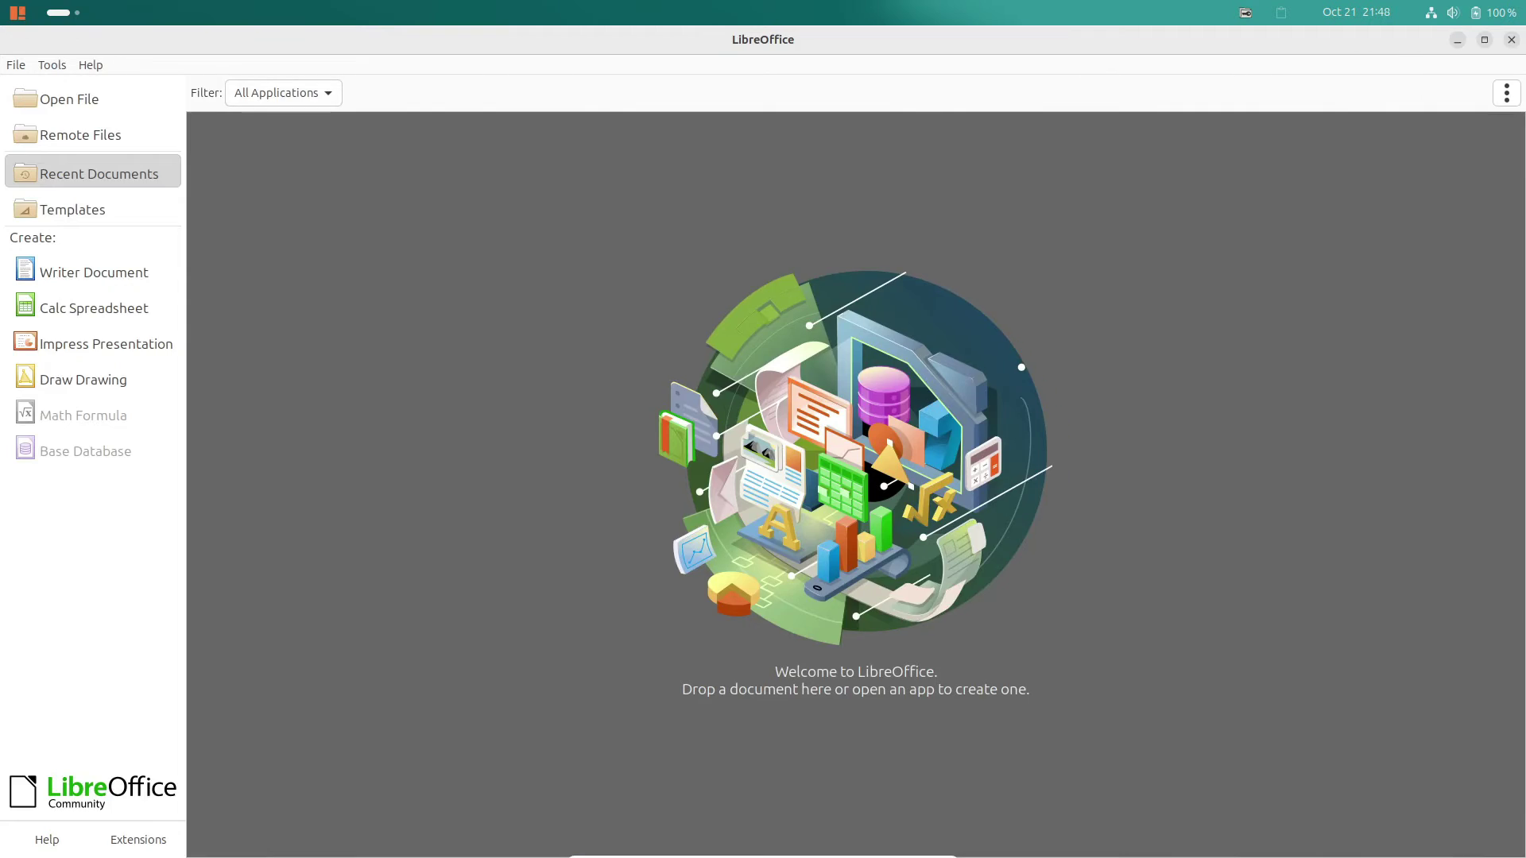
left_click(91, 64)
left_click(144, 266)
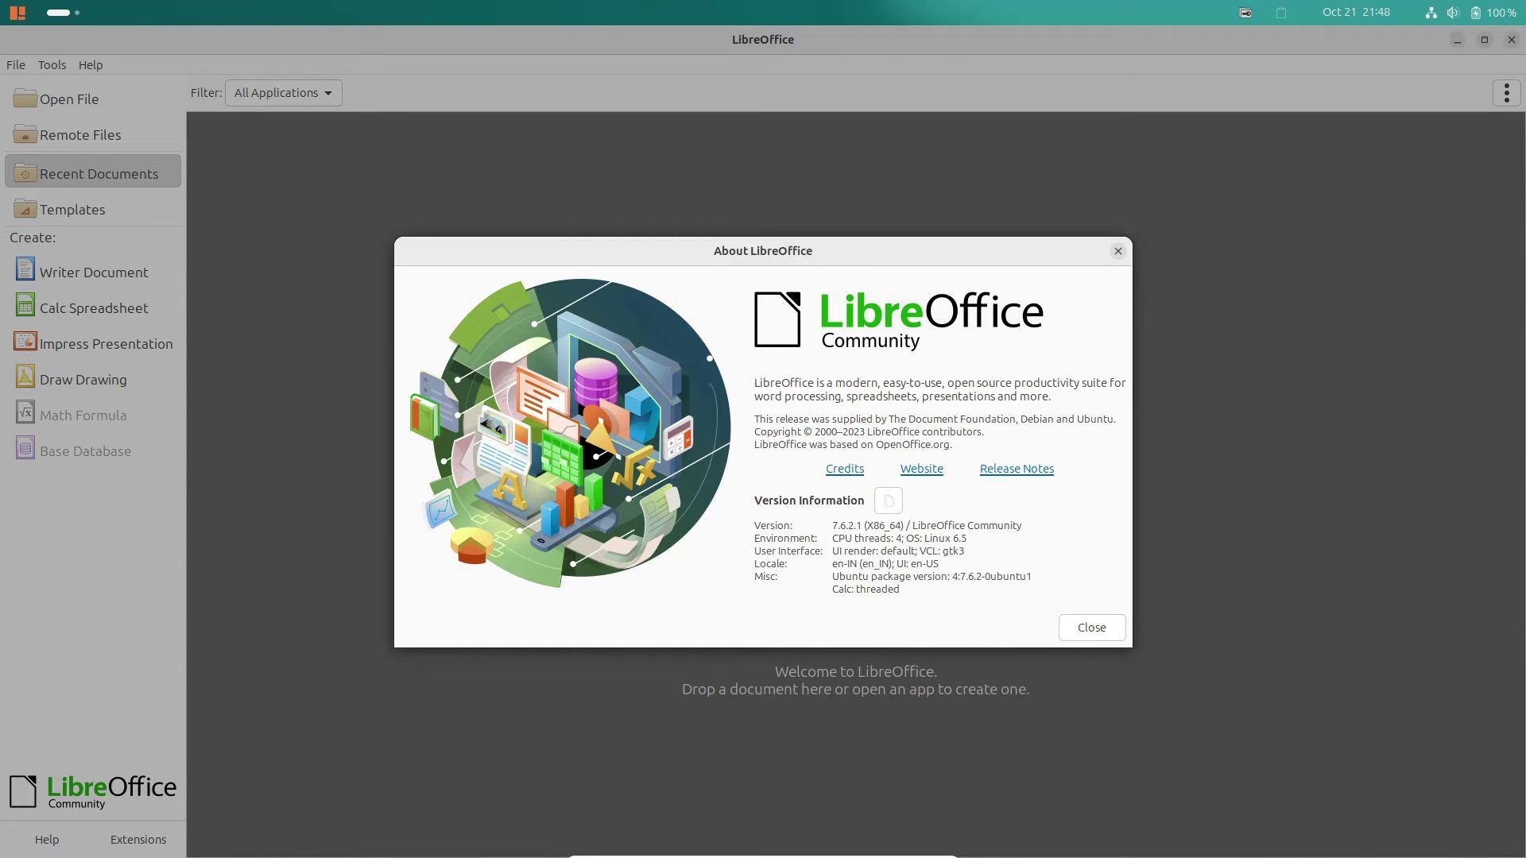
key("Escape")
key("ctrl+q")
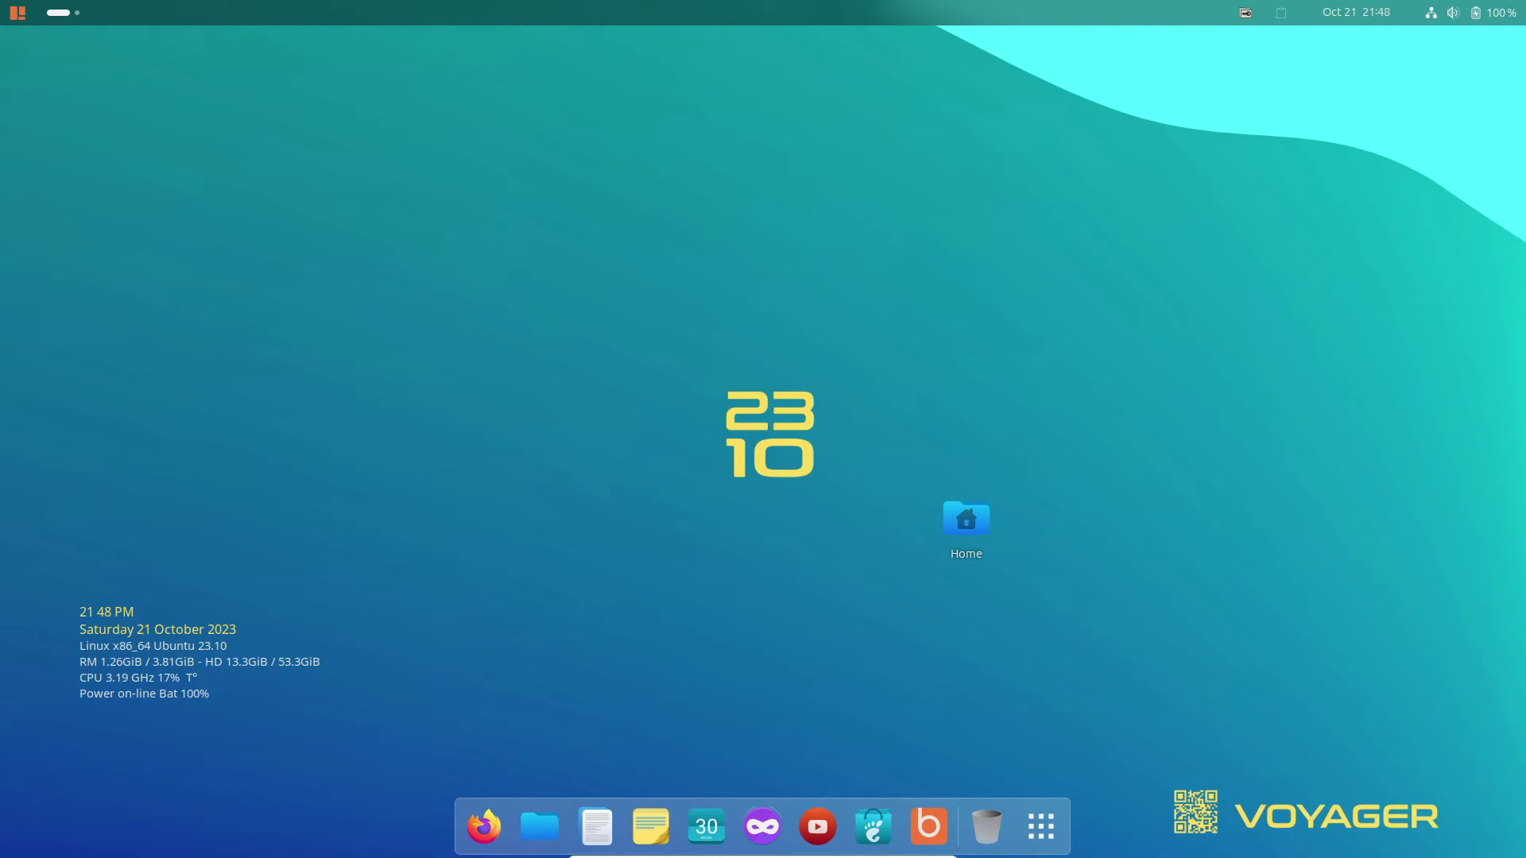
Launch Notes, view its About information, then quit Notes.
left_click(650, 826)
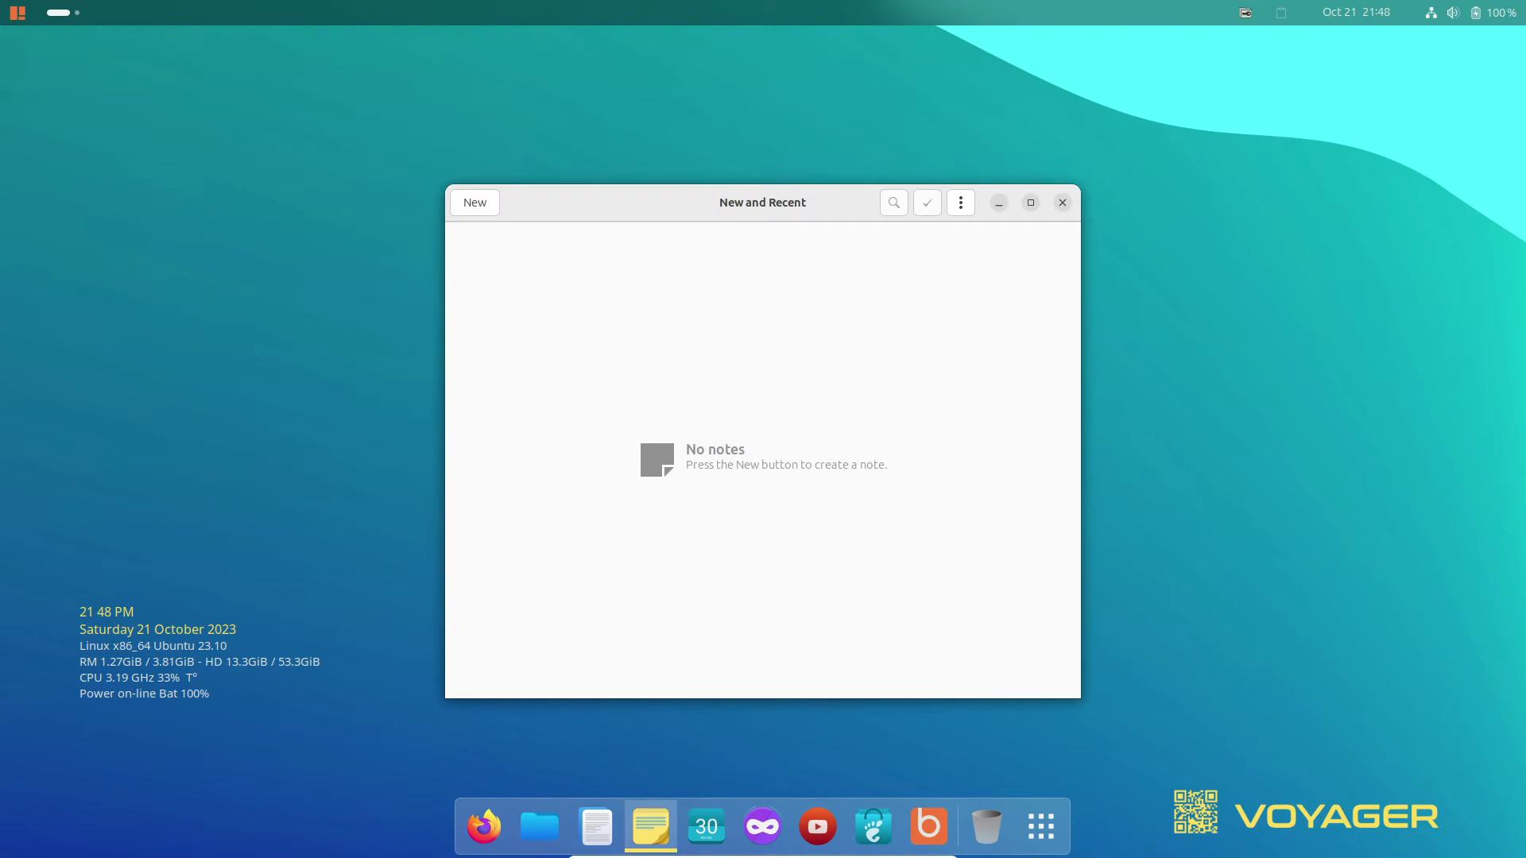
left_click(961, 203)
left_click(934, 460)
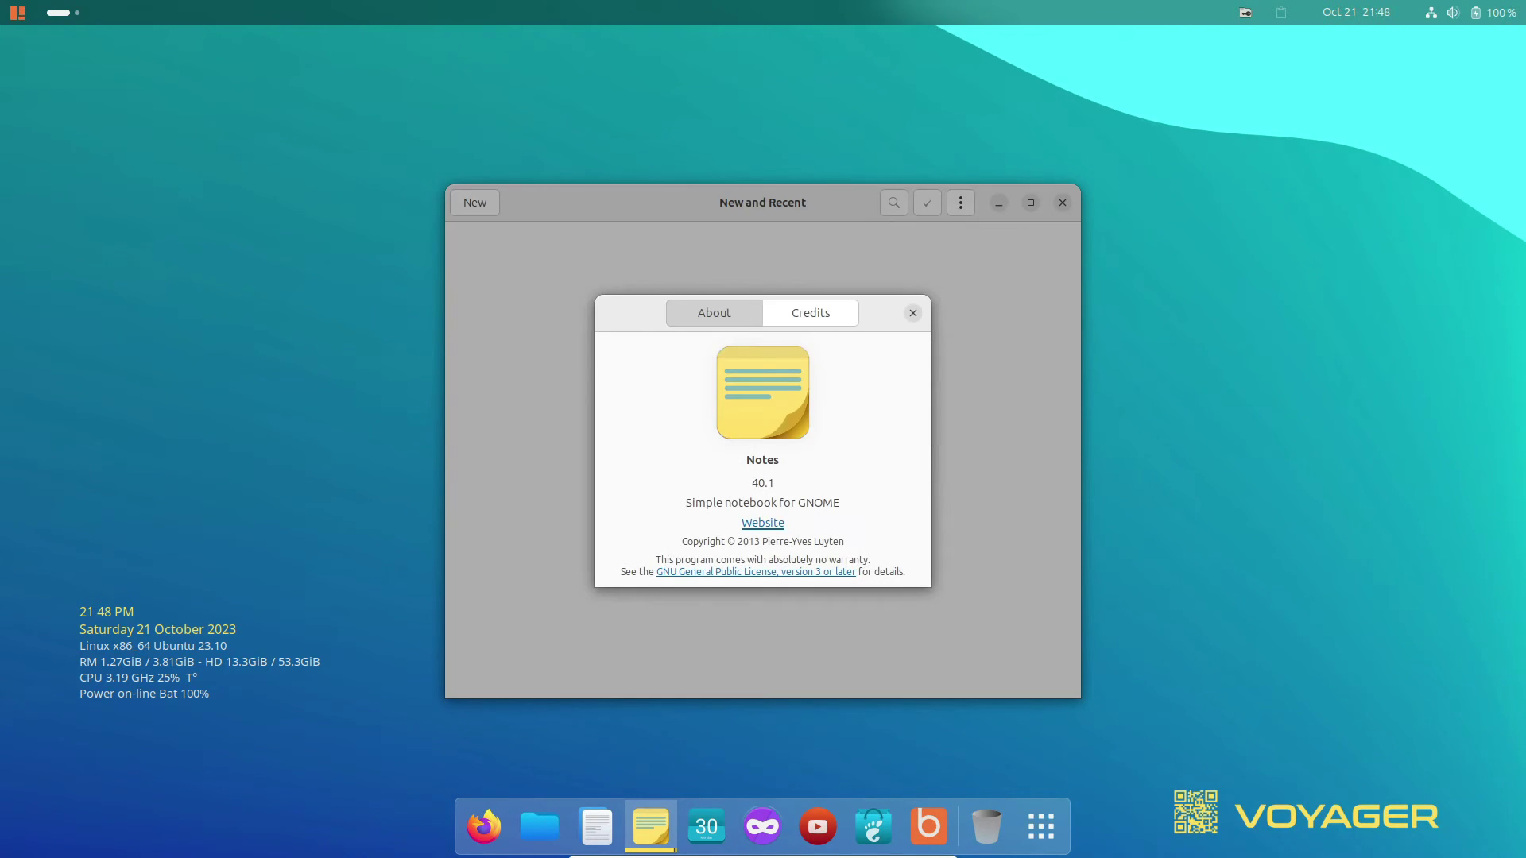
key("Escape")
key("ctrl+q")
Scroll the app grid to the games page, then show ArcMenu's Accessories apps.
left_click(1041, 826)
scroll(537, 648, "down", 1)
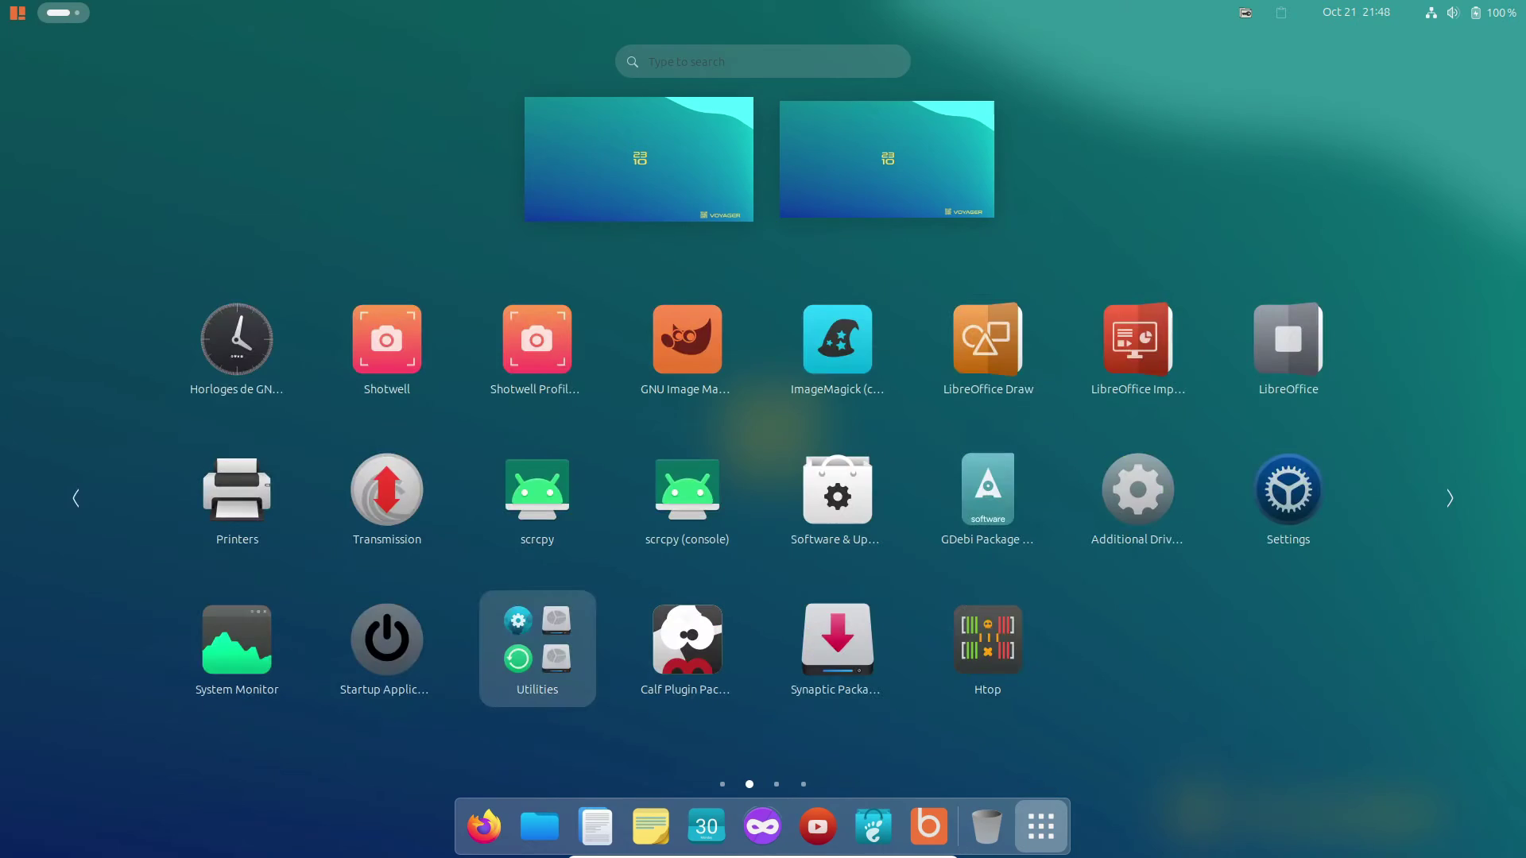
scroll(538, 648, "down", 1)
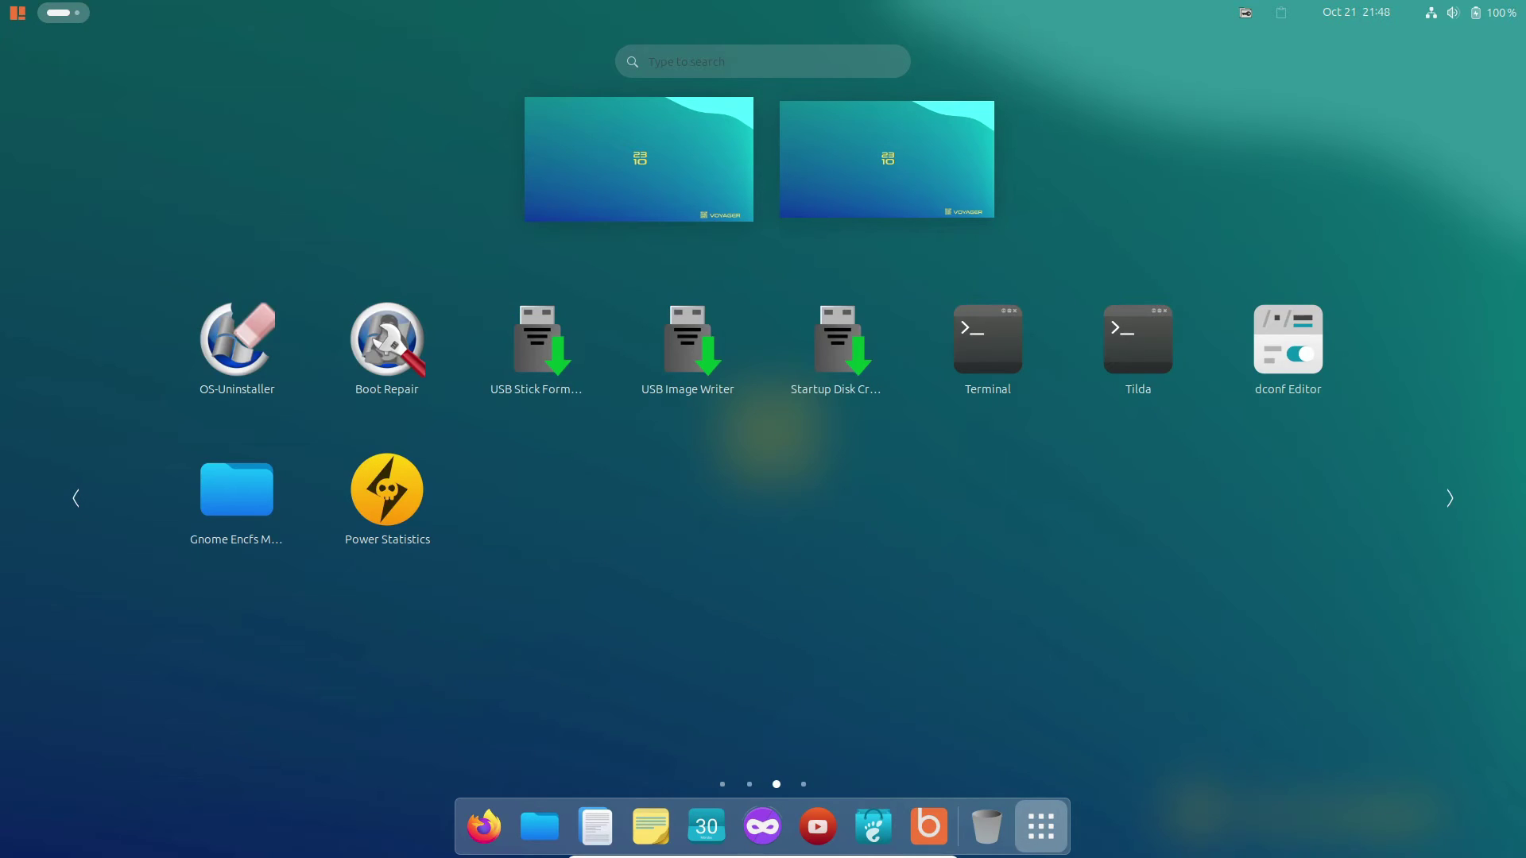
scroll(688, 655, "up", 1)
scroll(688, 655, "up", 1)
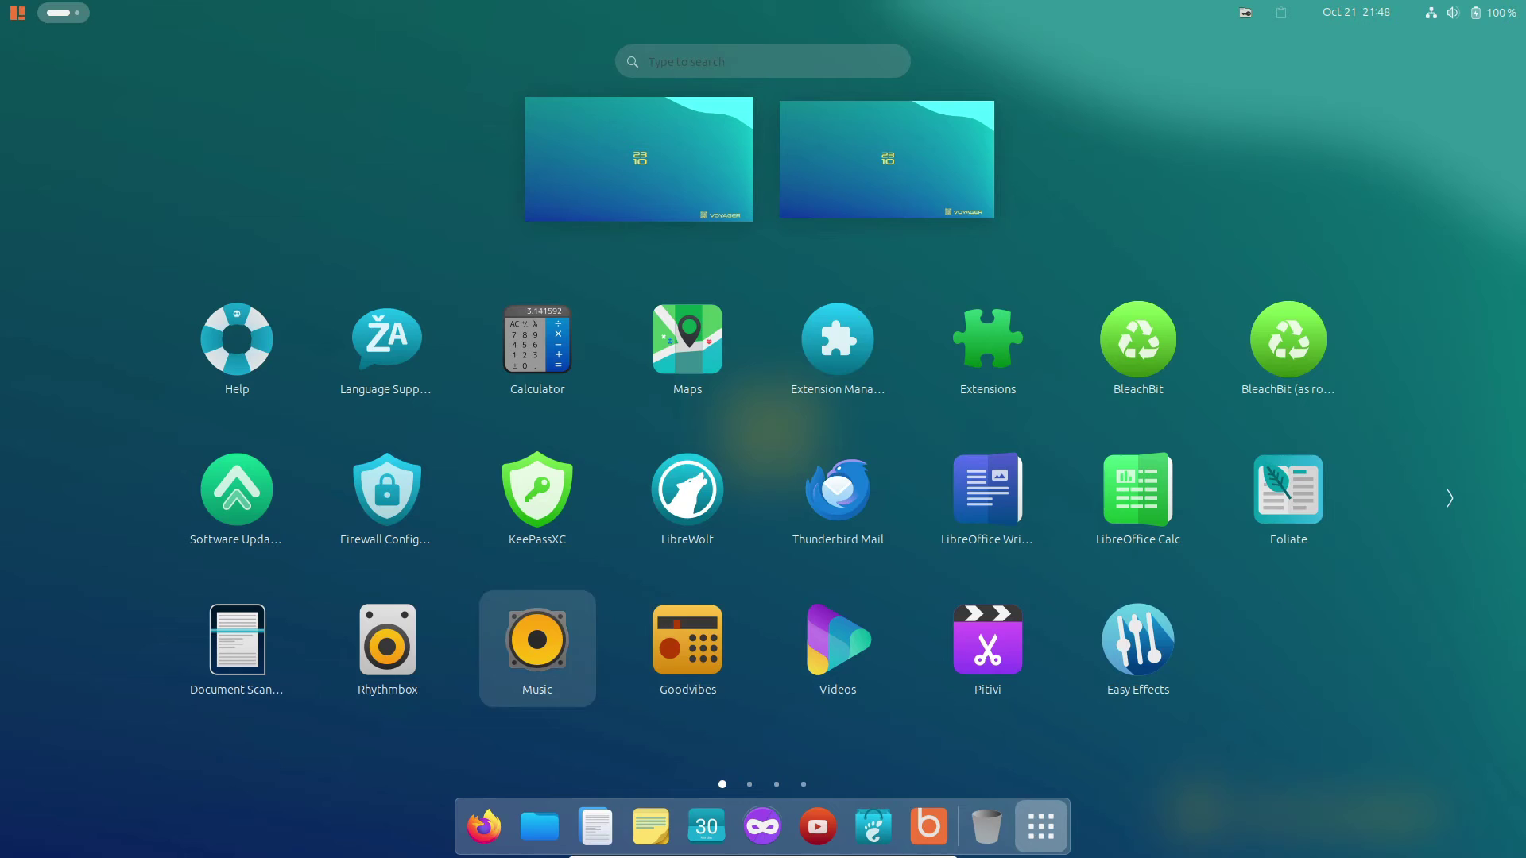
scroll(537, 648, "down", 1)
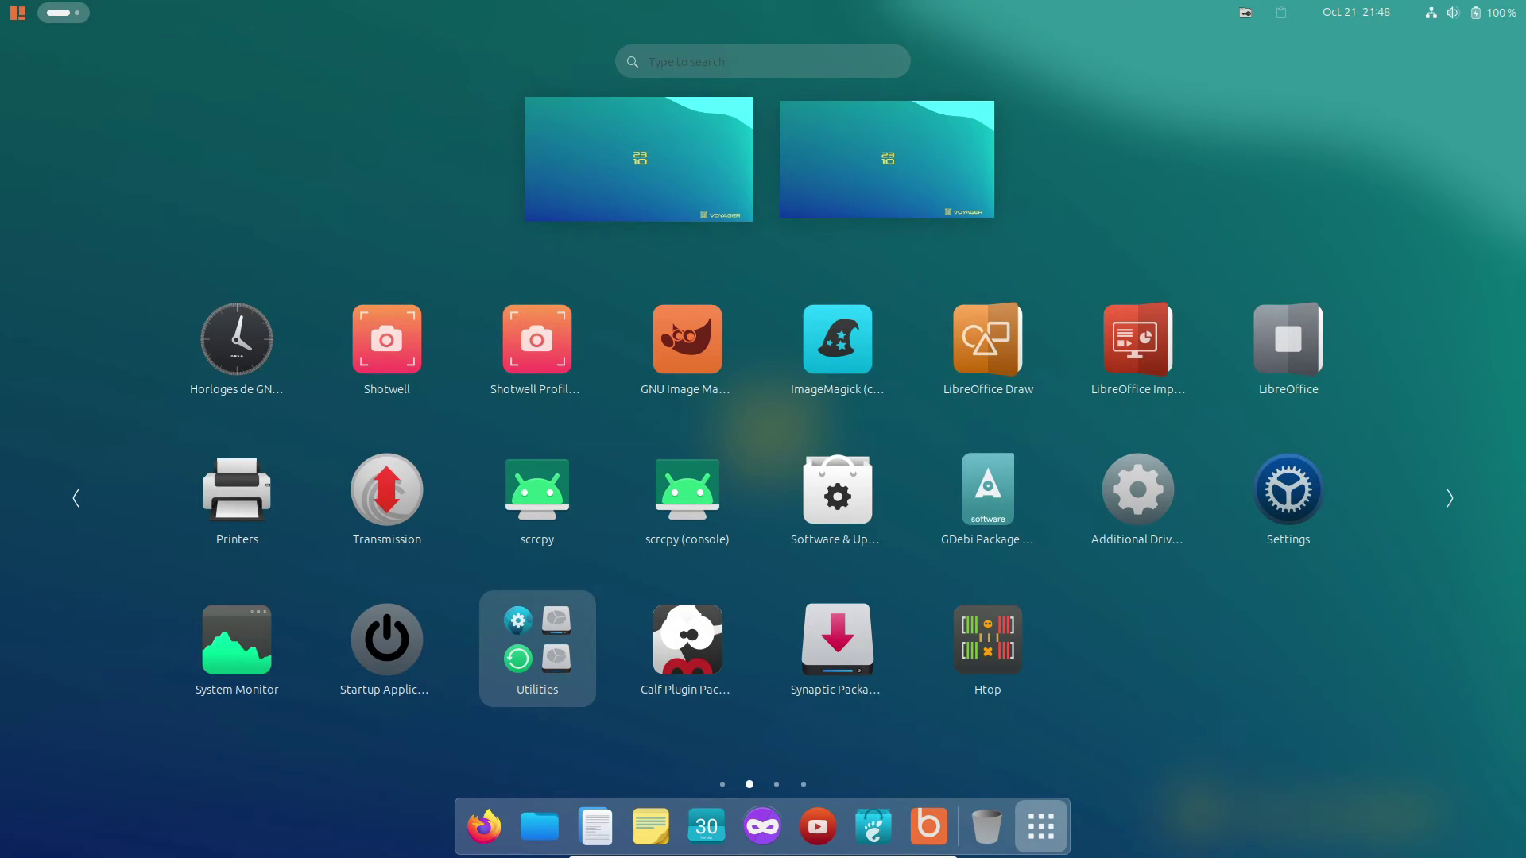
scroll(537, 648, "down", 2)
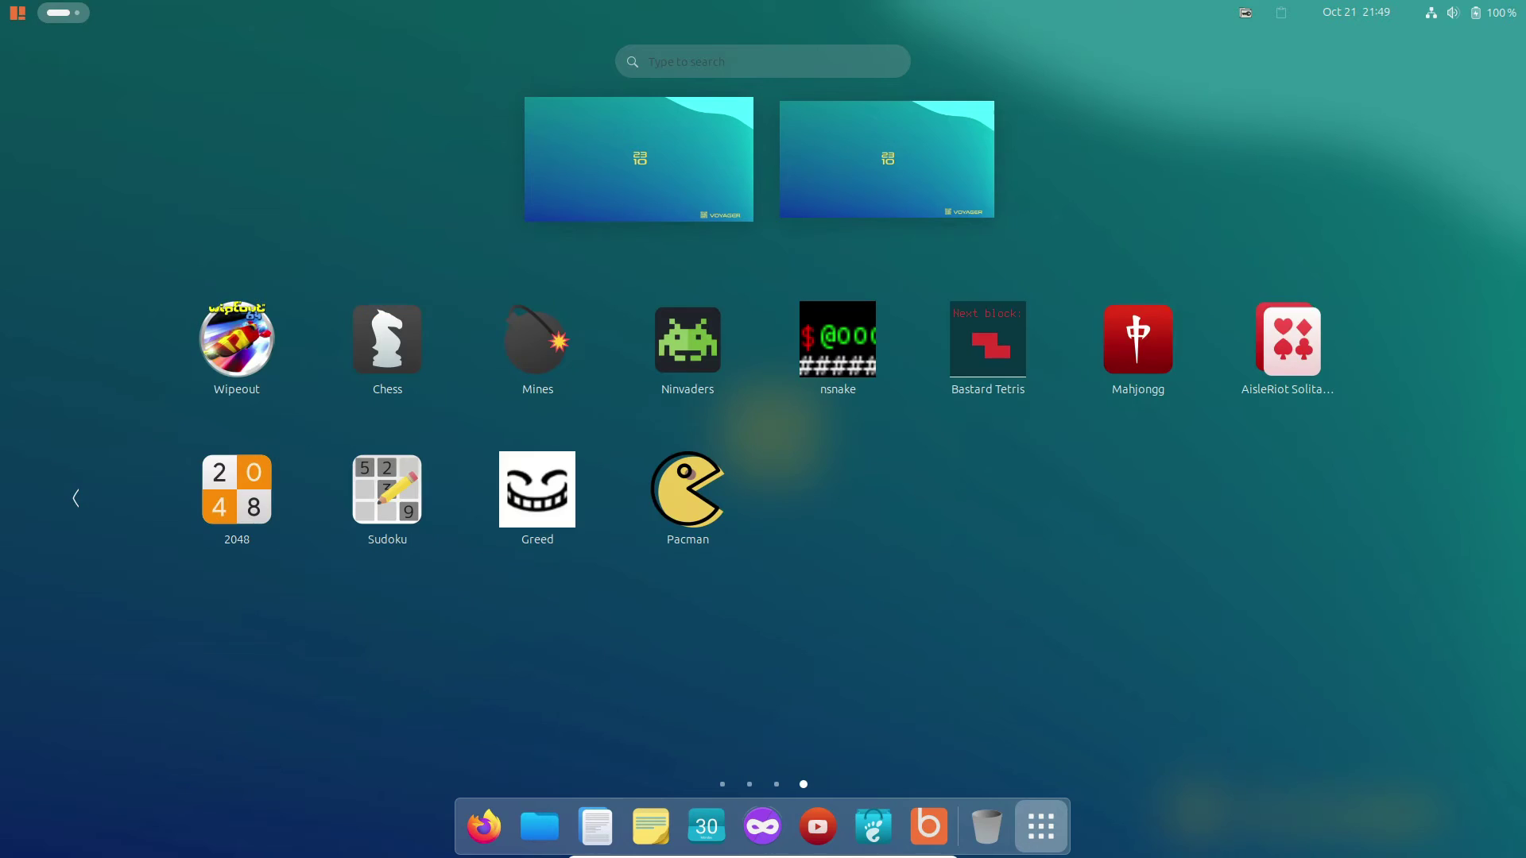
key("super")
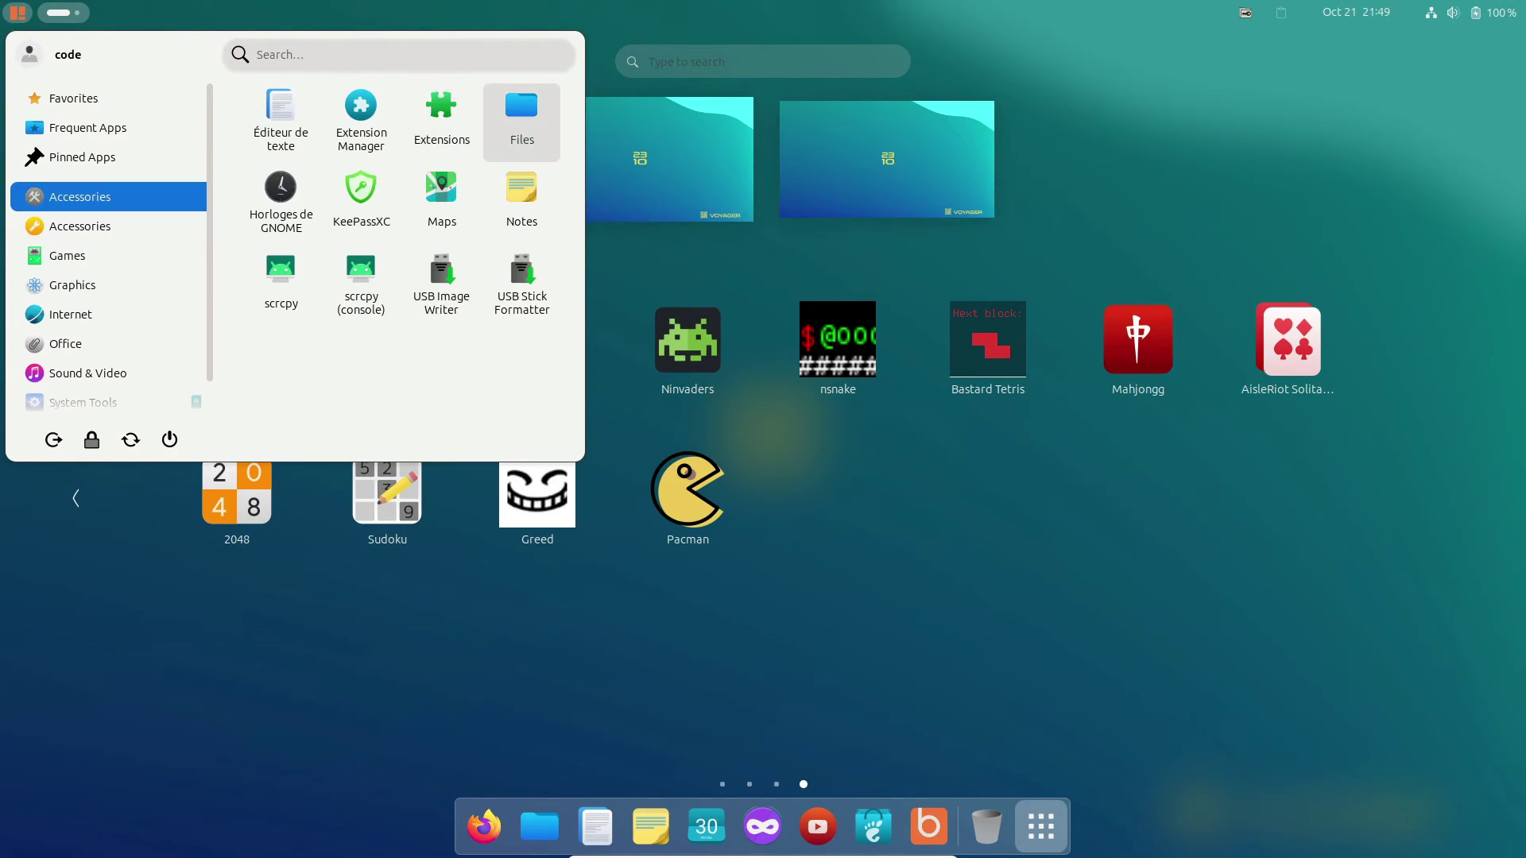
Launch Files on Home, view About Files, then close the window.
key("Return")
key("F10")
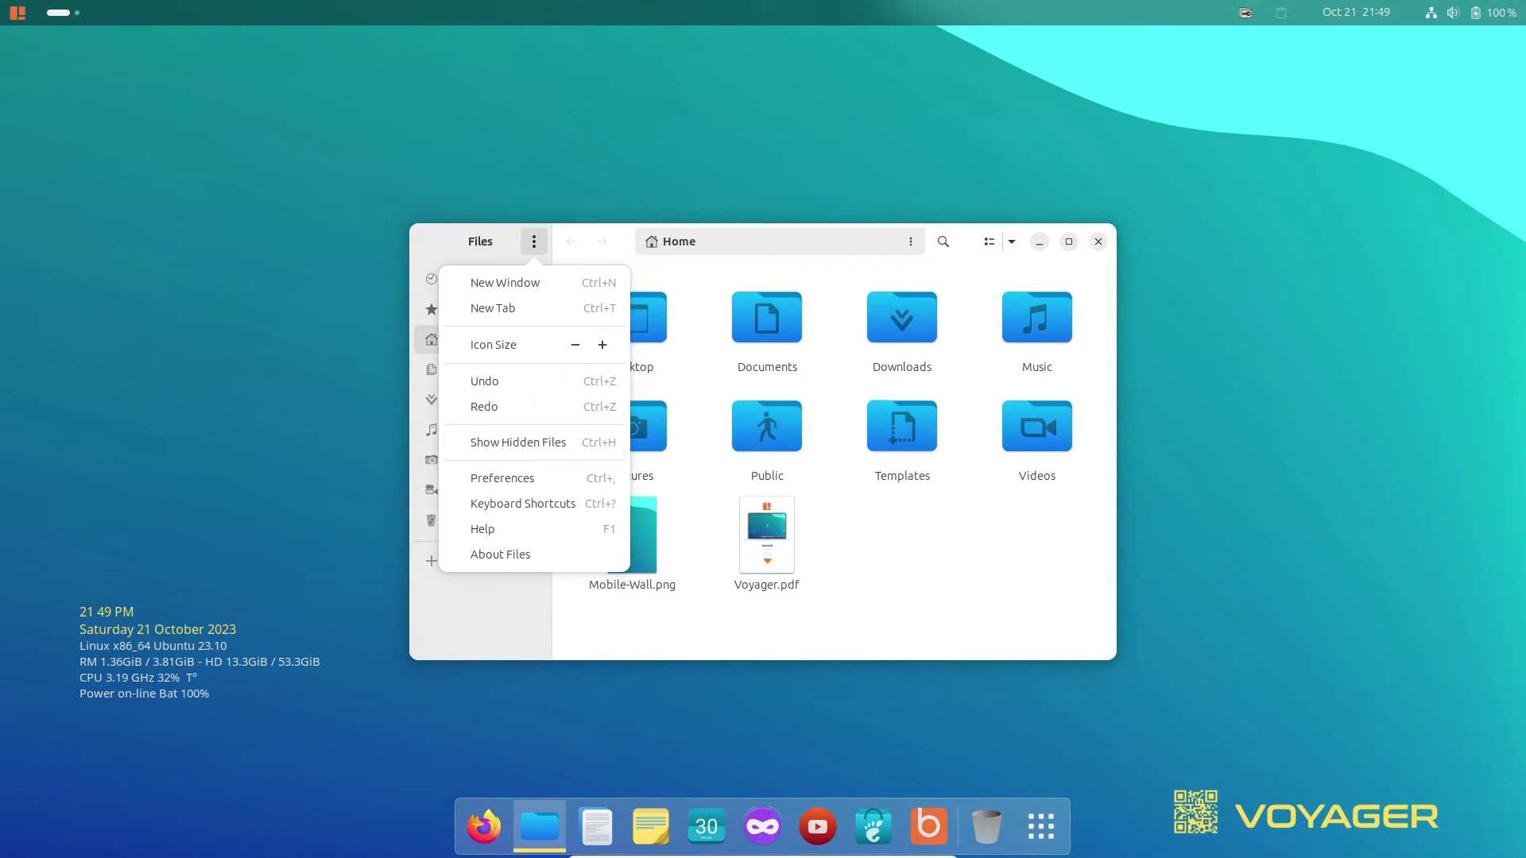
key("Up")
key("Return")
key("Escape")
Launch Firefox, view About Firefox (119.0, 64-bit), then quit Firefox.
key("ctrl+q")
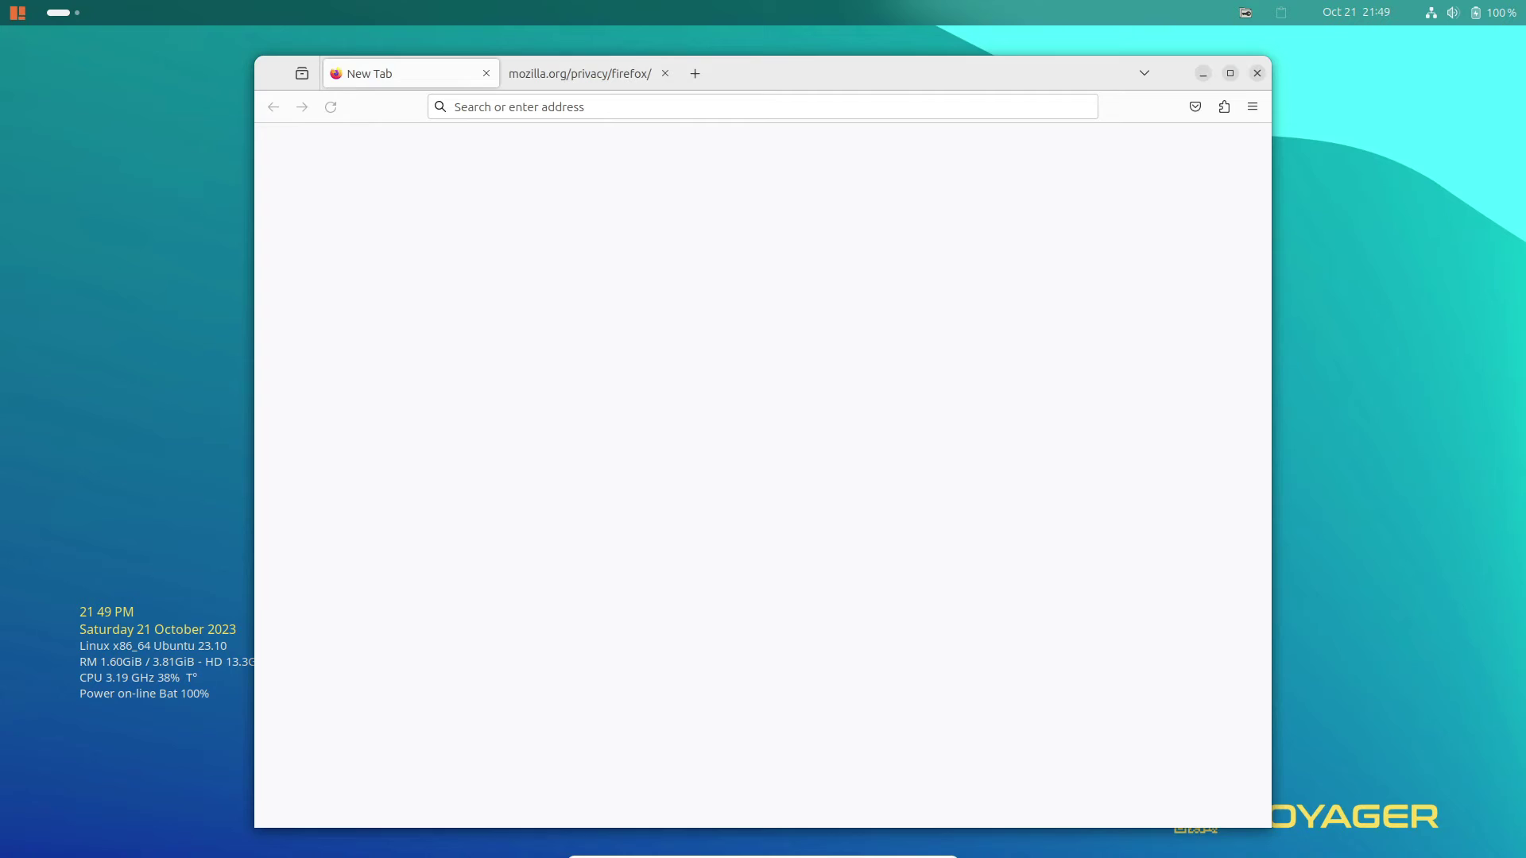
key("alt+f")
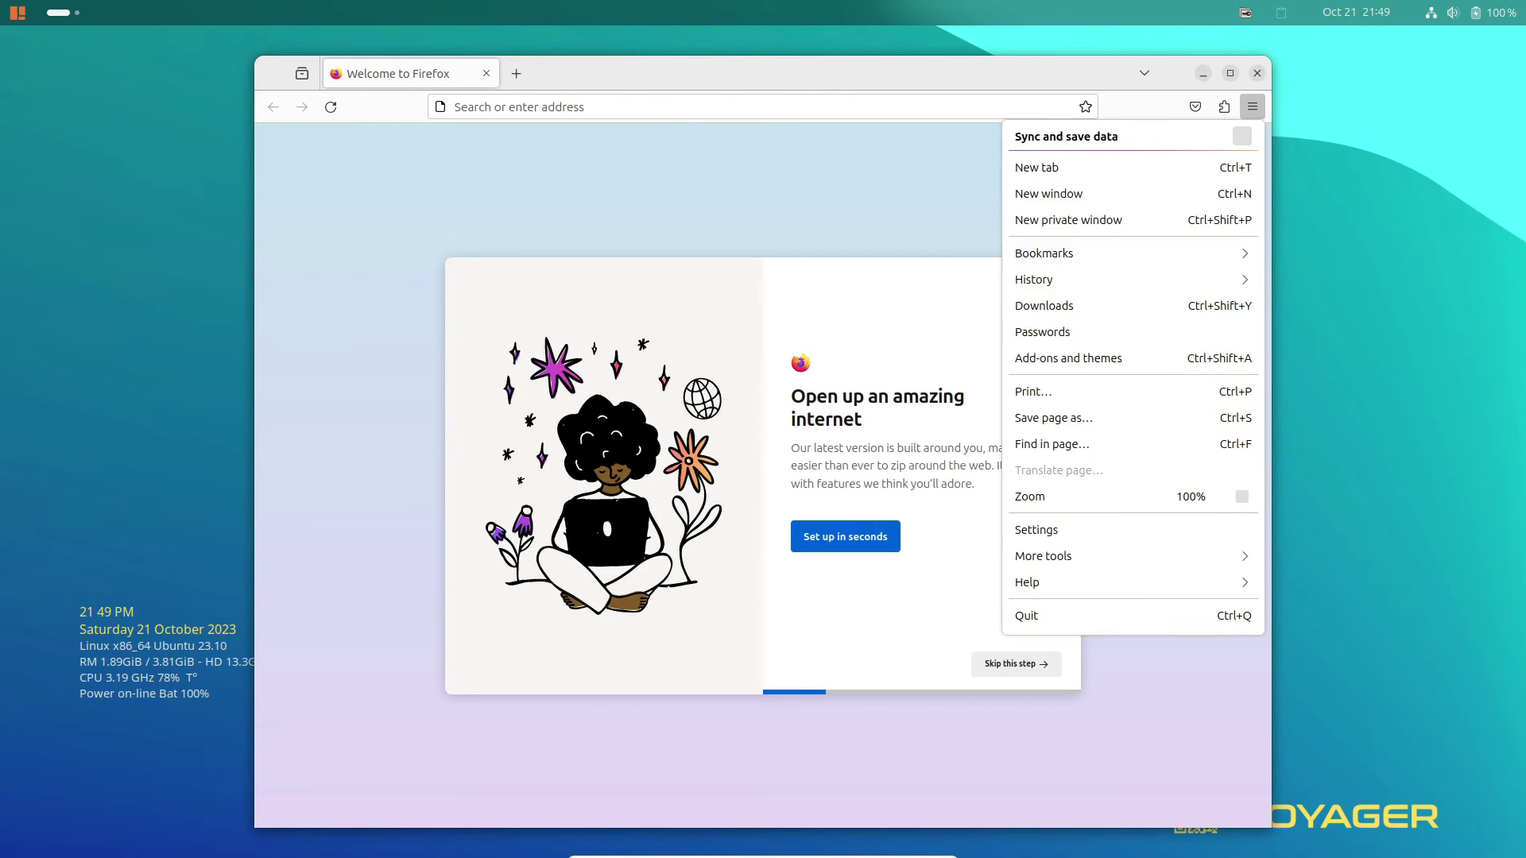
key("Up")
key("Up")
key("Return")
key("a")
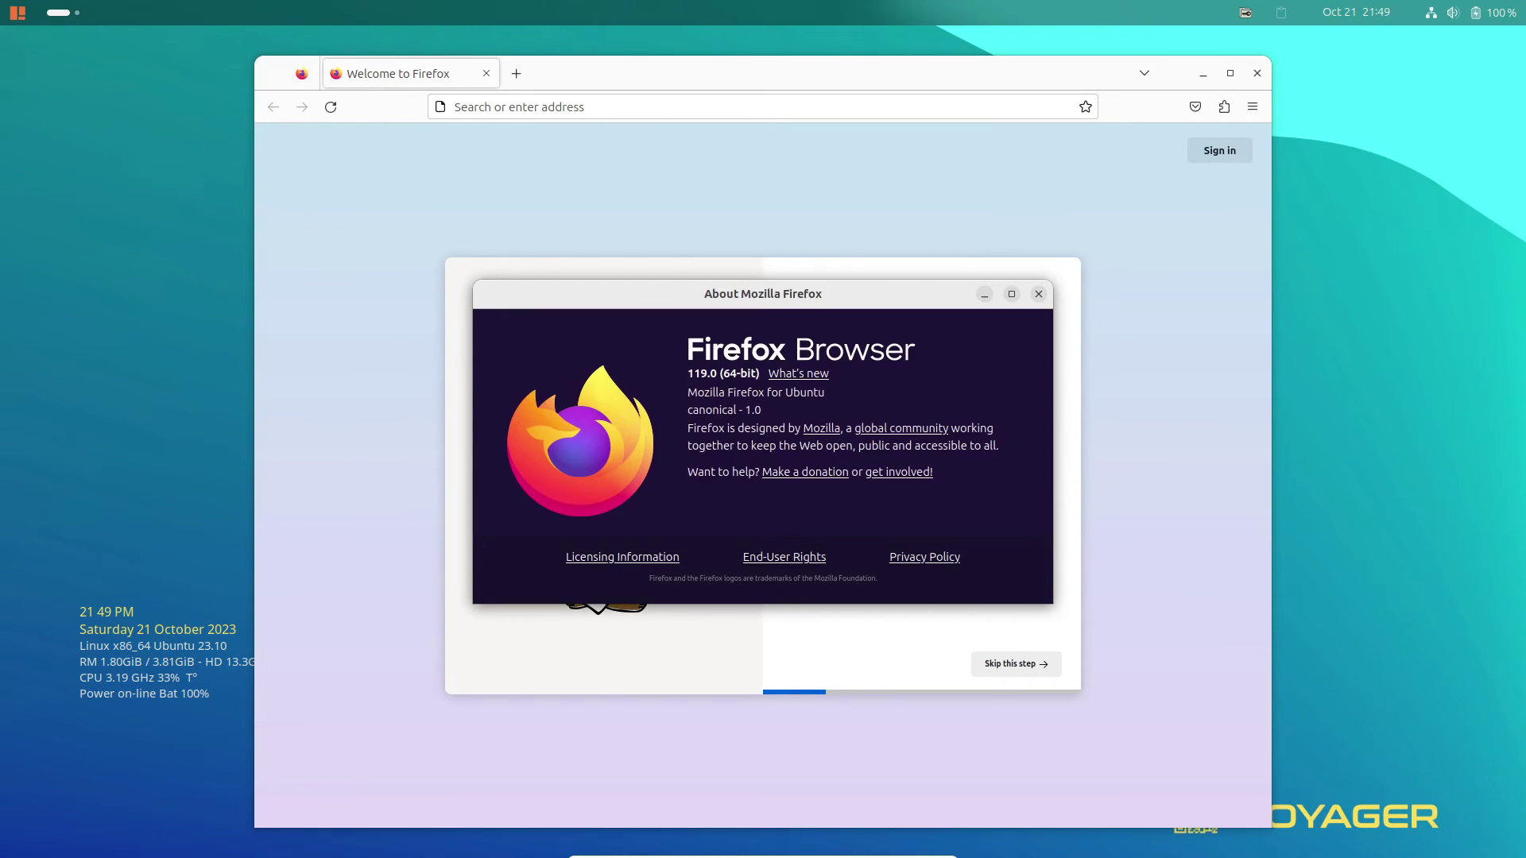
key("Escape")
key("ctrl+q")
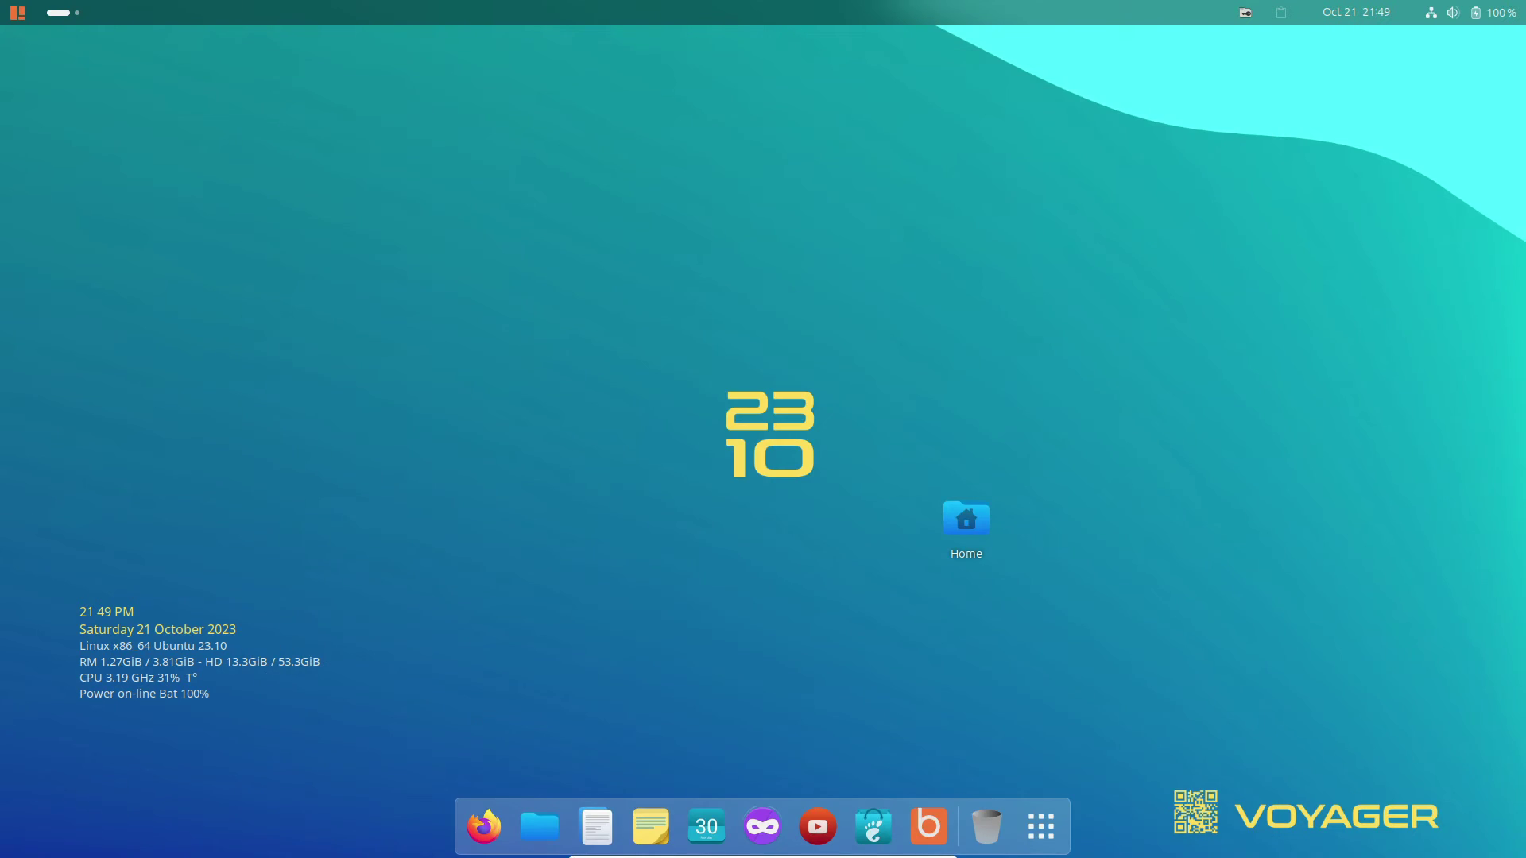
Launch Thunderbird Mail from the ArcMenu's Internet category after glancing at Graphics apps.
key("super")
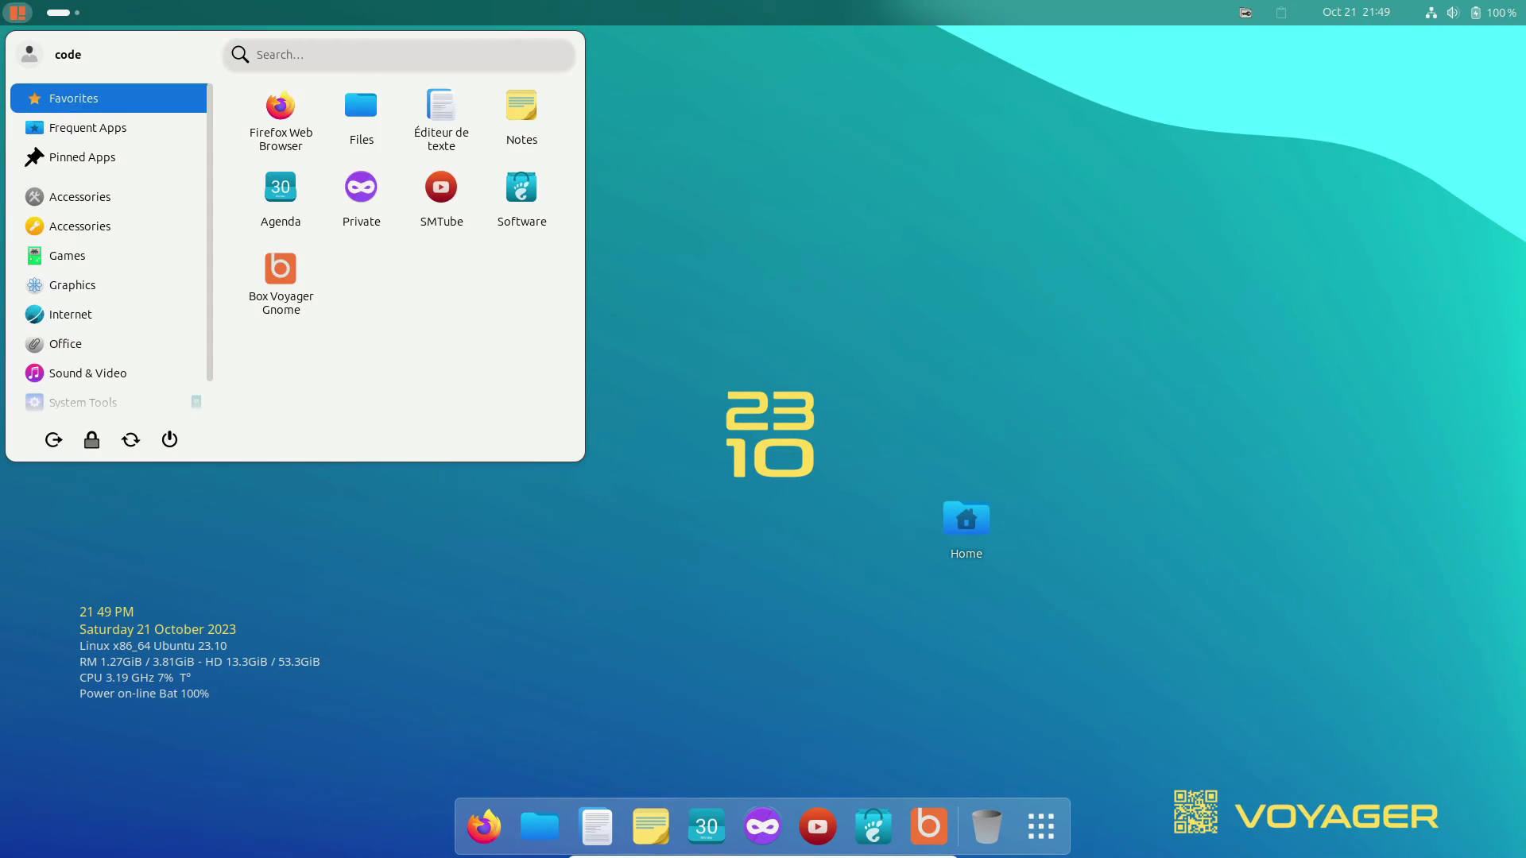
key("Down")
key("Down")
key("Down")
key("Down")
key("Down")
key("Down")
key("Down")
key("Up")
key("Right")
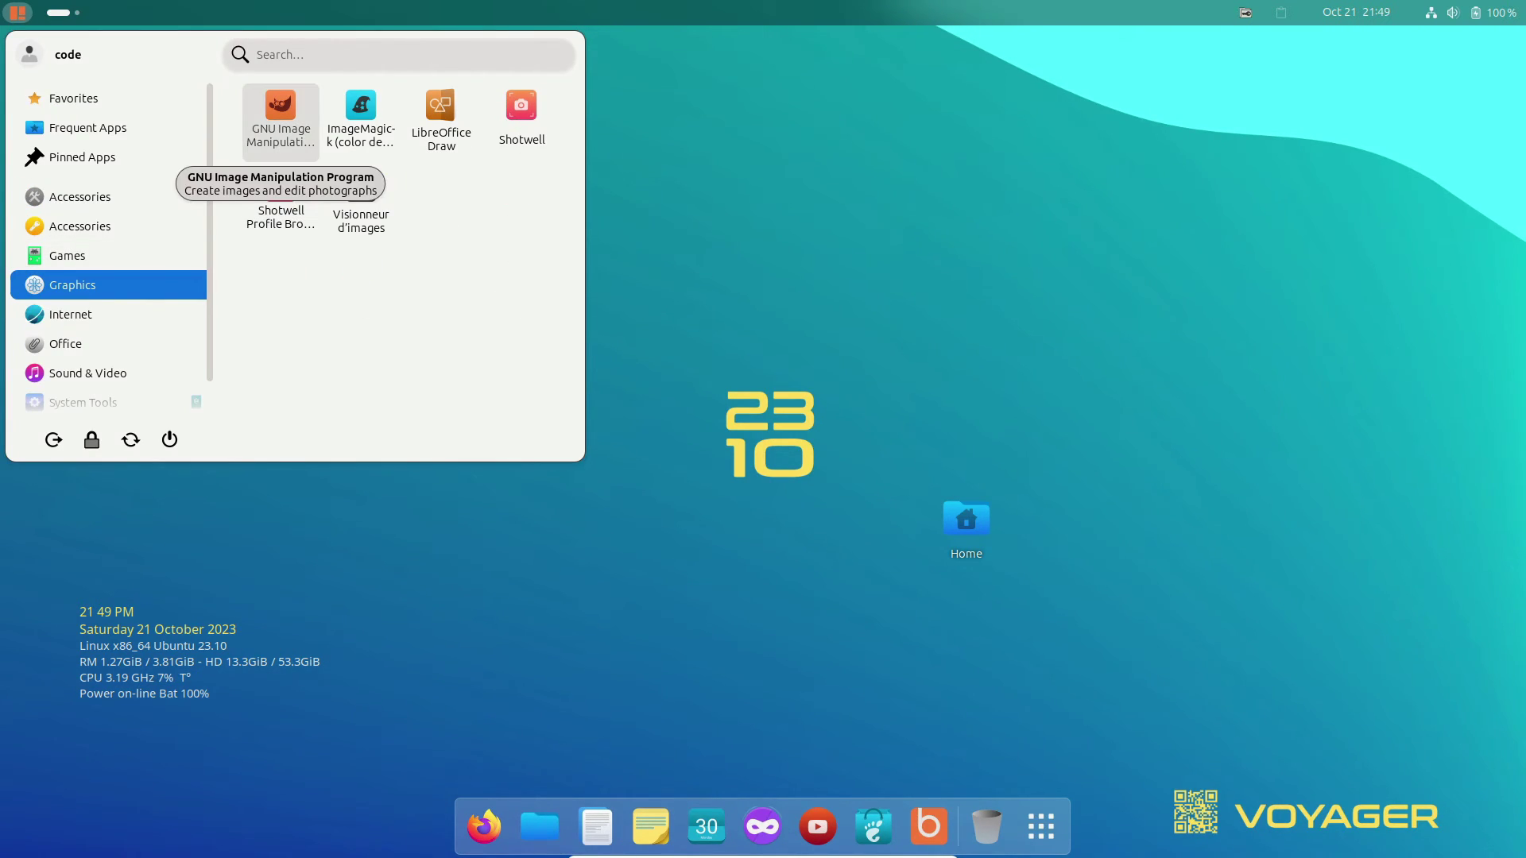
key("Down")
key("Left")
key("Down")
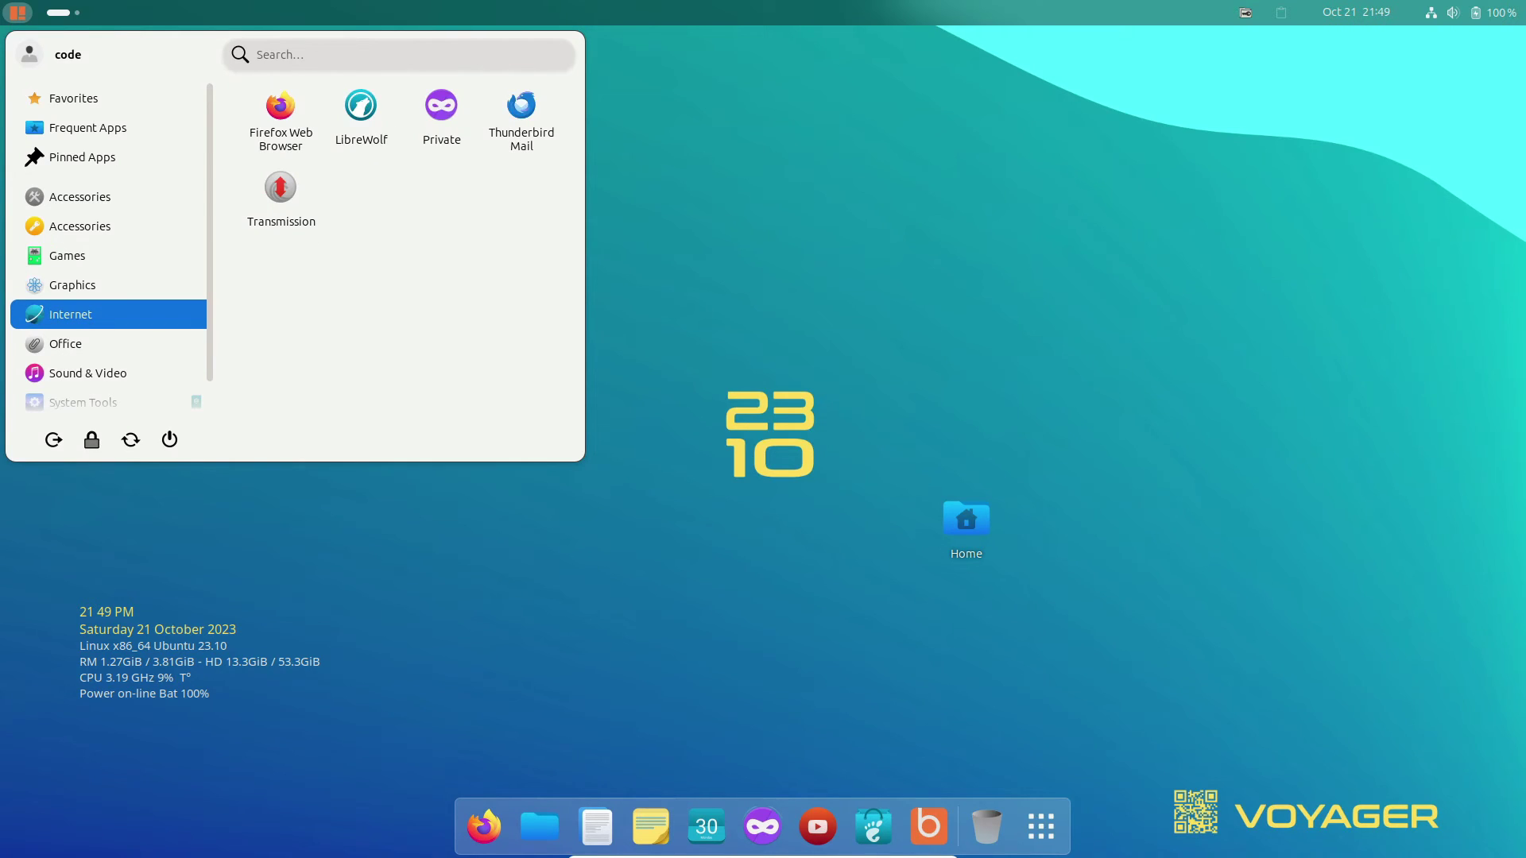
key("Right")
key("Right")
key("Right")
key("Right")
key("Return")
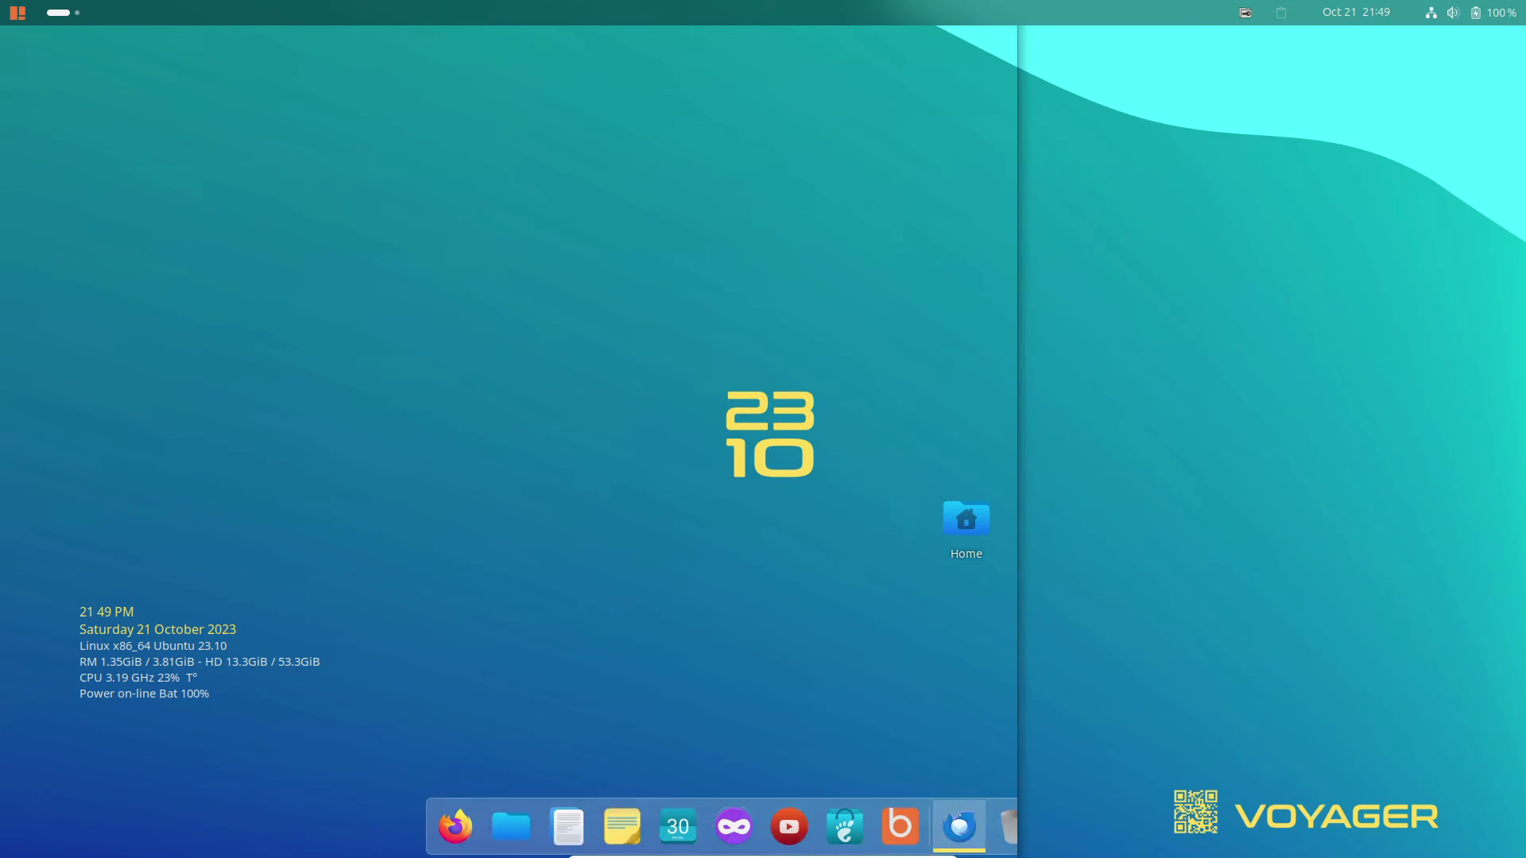
Confirm Thunderbird is version 115.4.0 in Help > About, then quit it.
key("F10")
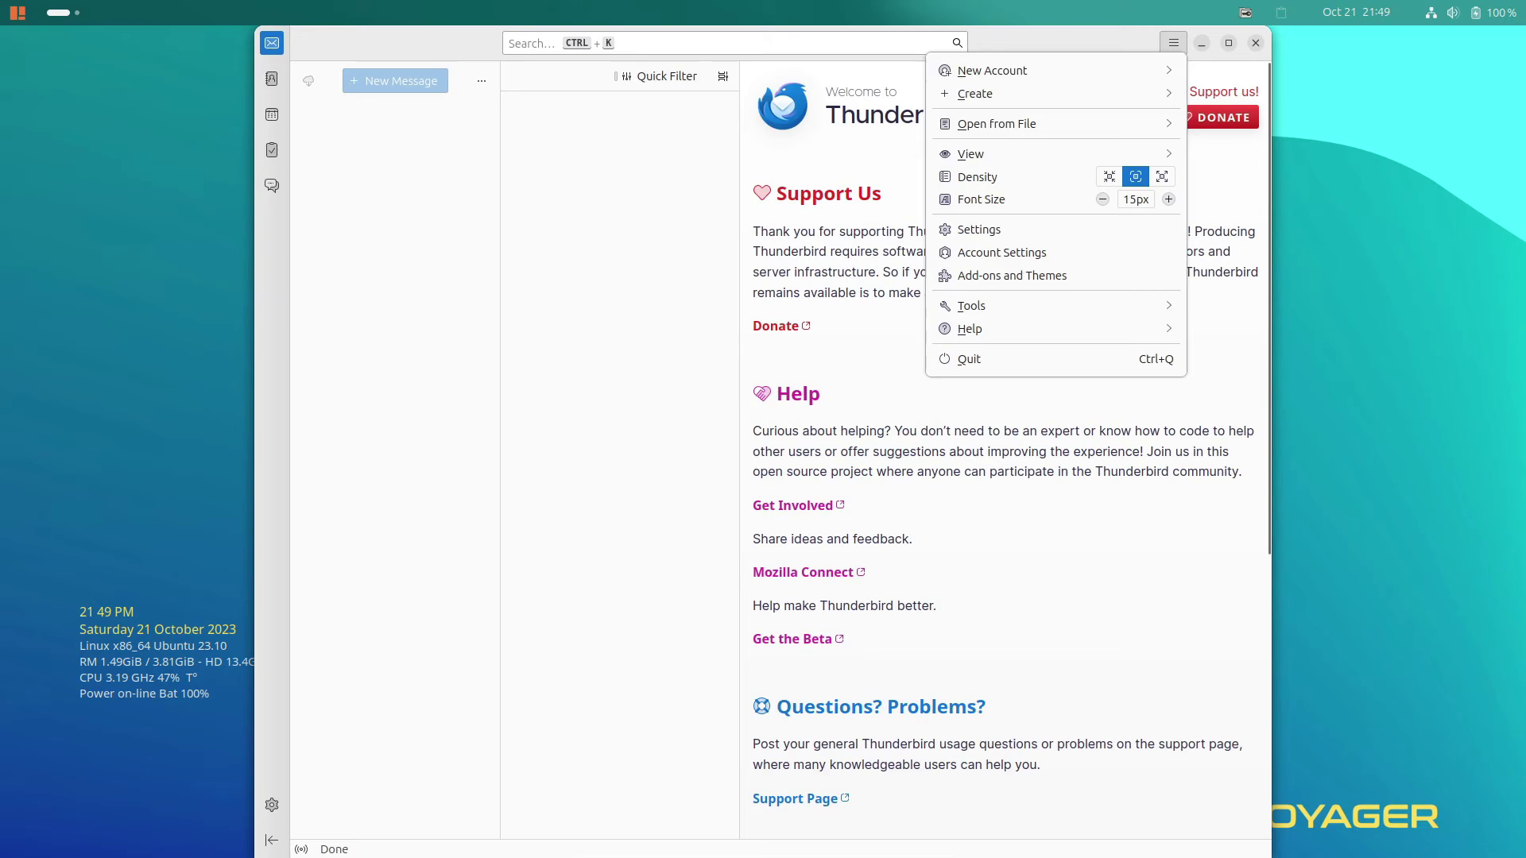
key("Up")
key("Up")
key("Return")
key("Up")
key("Return")
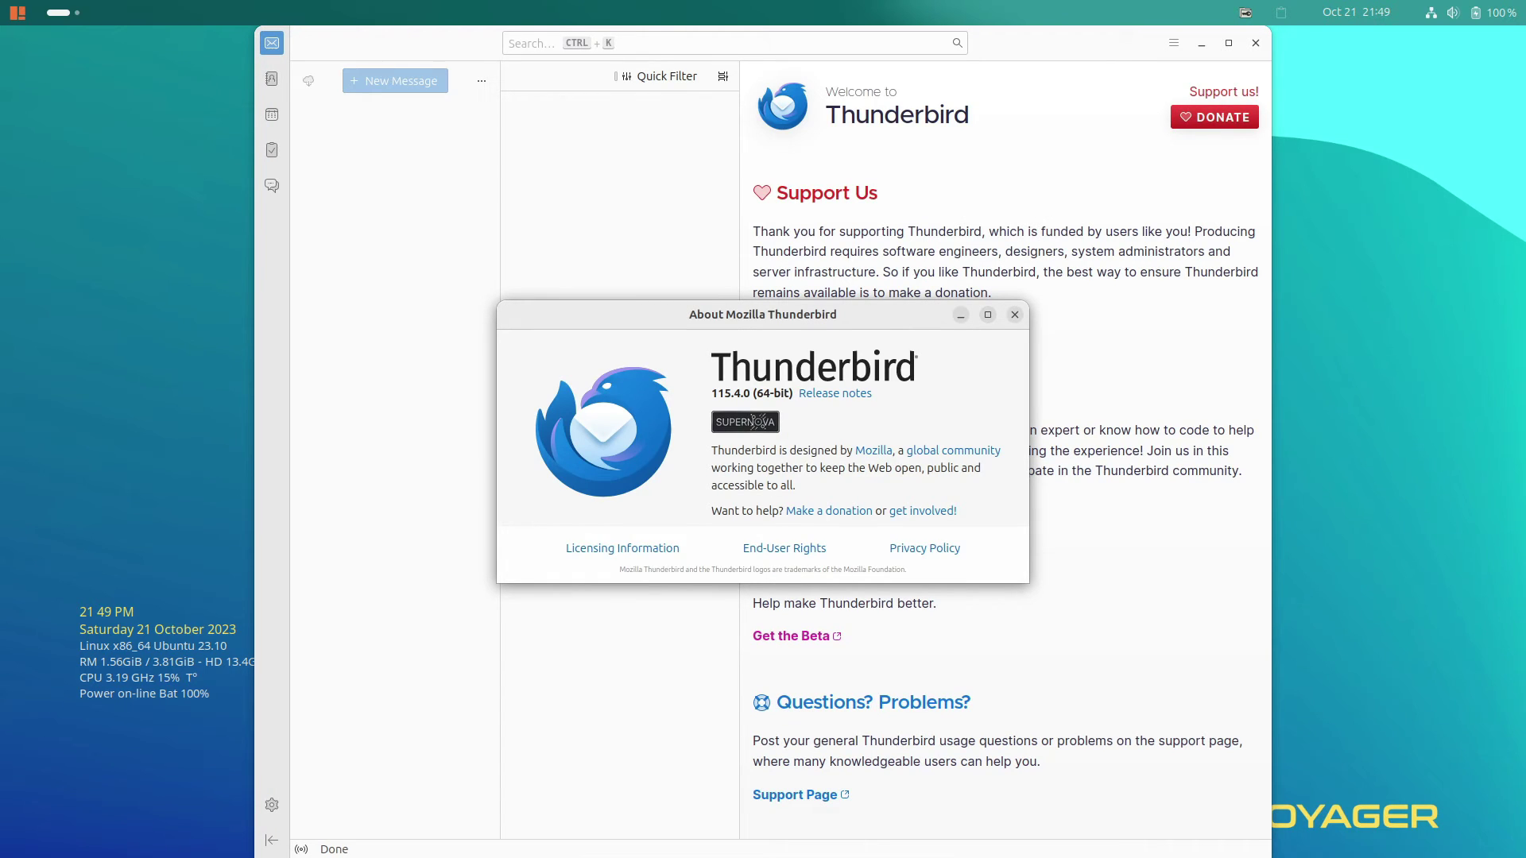
key("Escape")
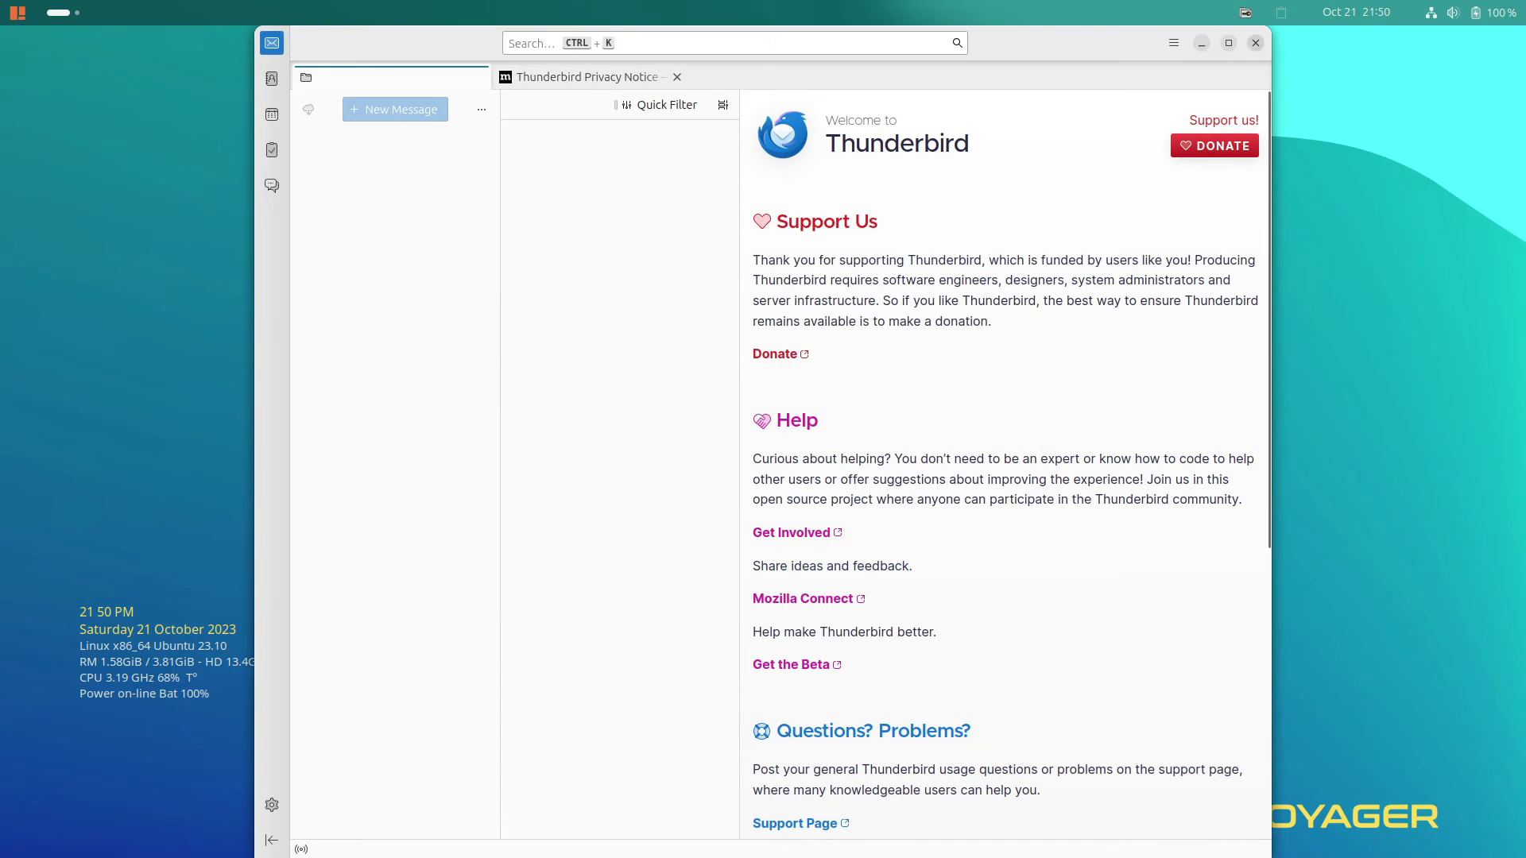
key("ctrl+q")
Open the app from the dock and look through its main menu and About information.
left_click(596, 827)
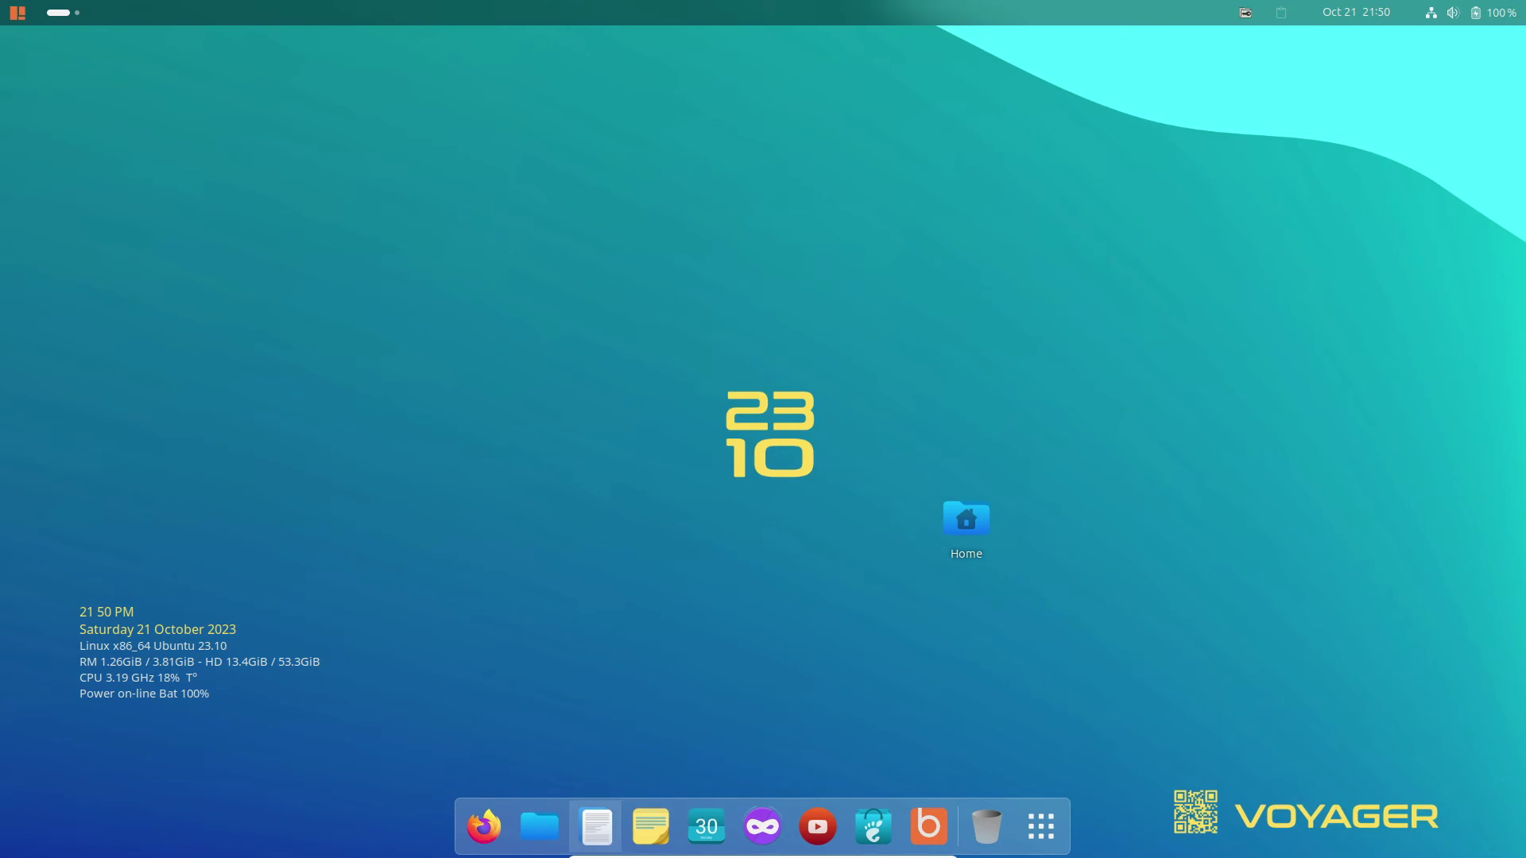
key("Return")
key("Up")
key("Down")
key("Escape")
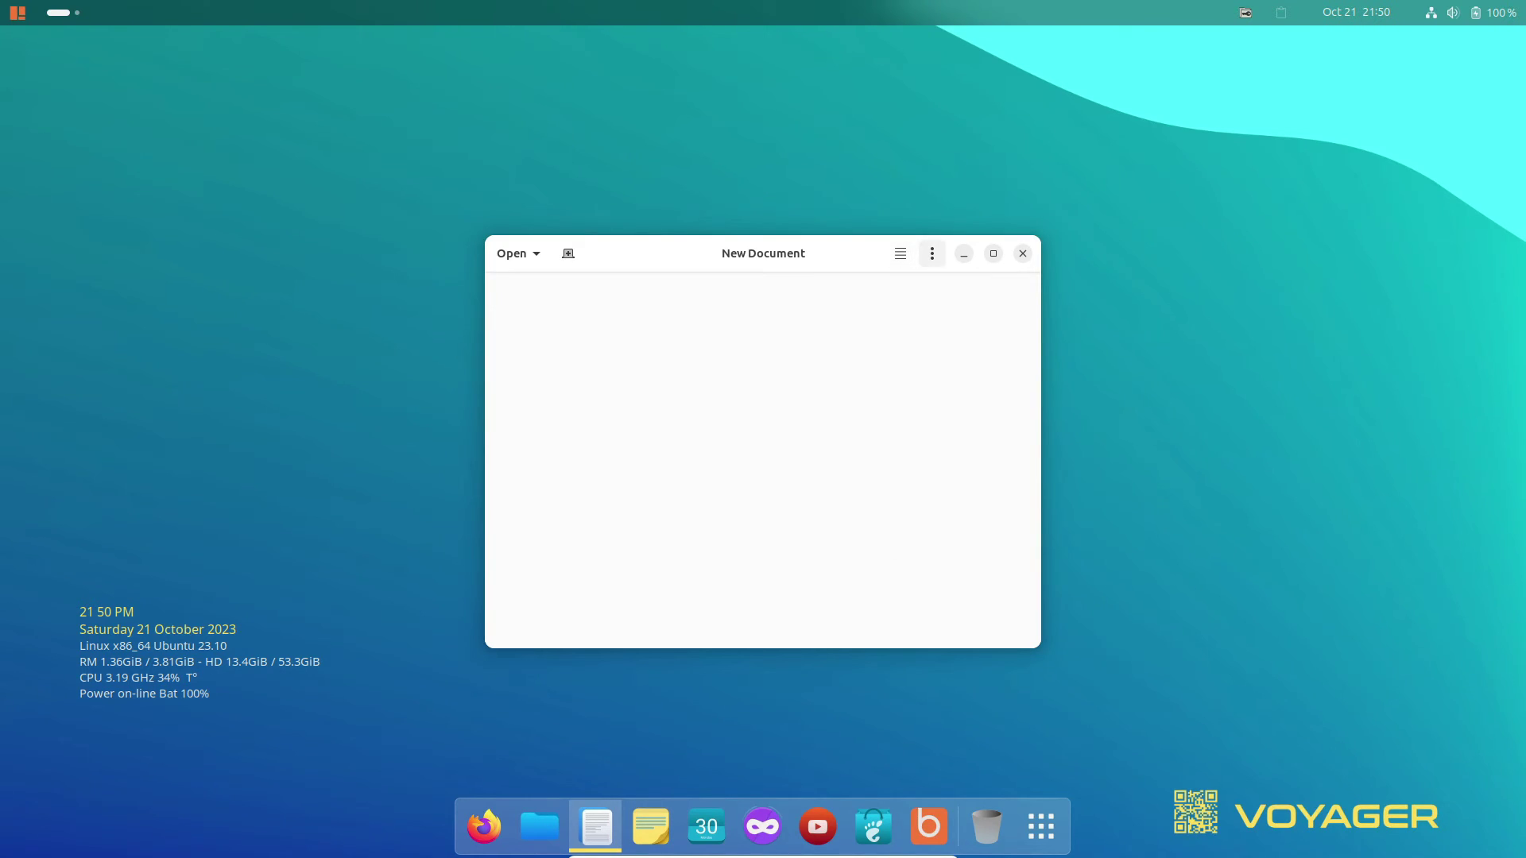
key("Right")
key("Return")
key("Up")
key("Escape")
key("Return")
key("Up")
key("Return")
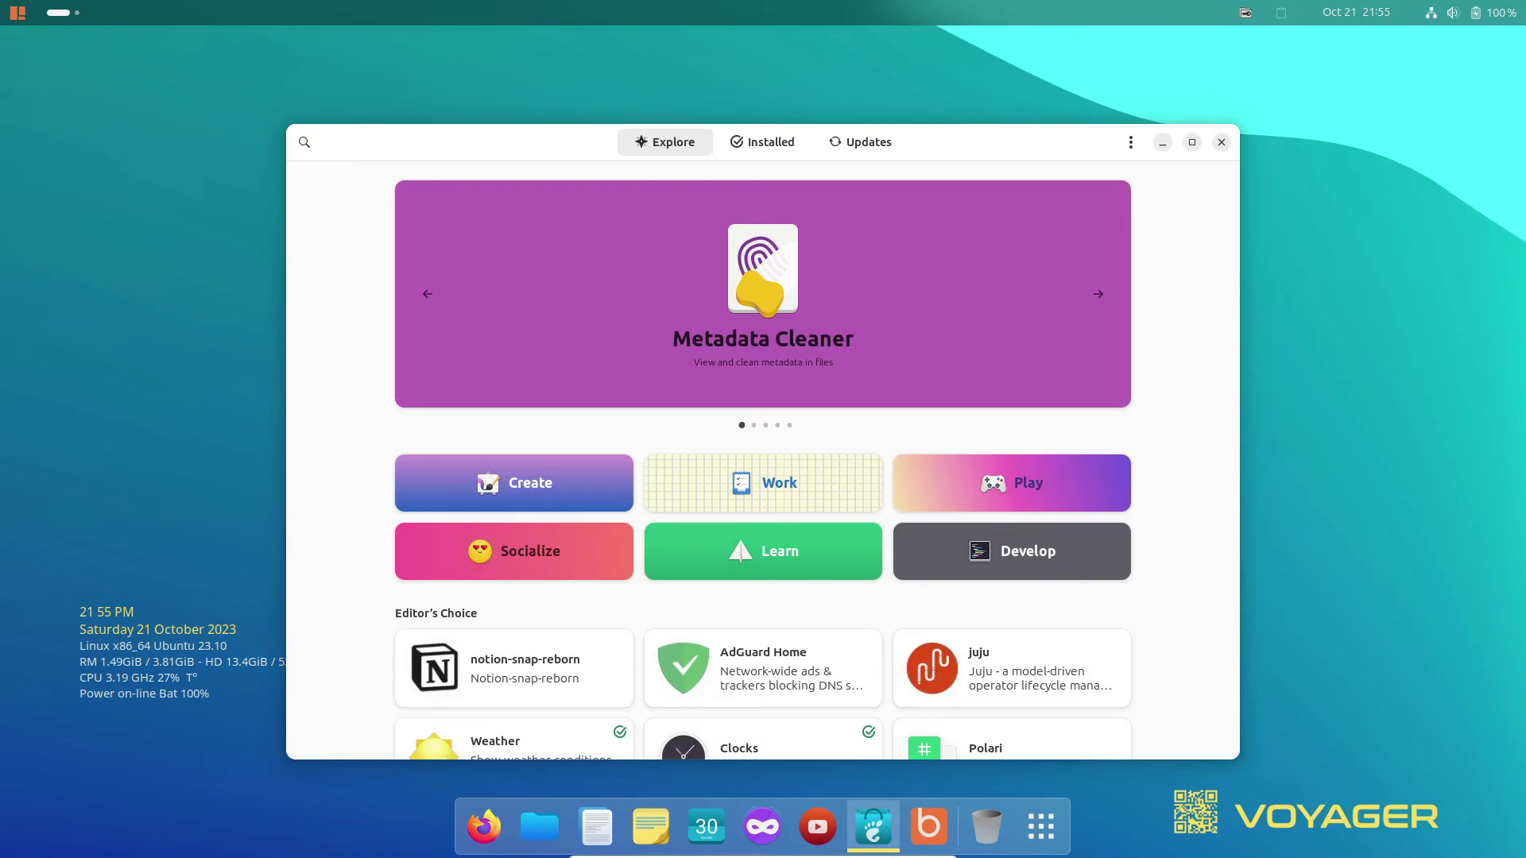
Browse the Installed and Updates pages, then return to Explore and scroll through it.
key("Right")
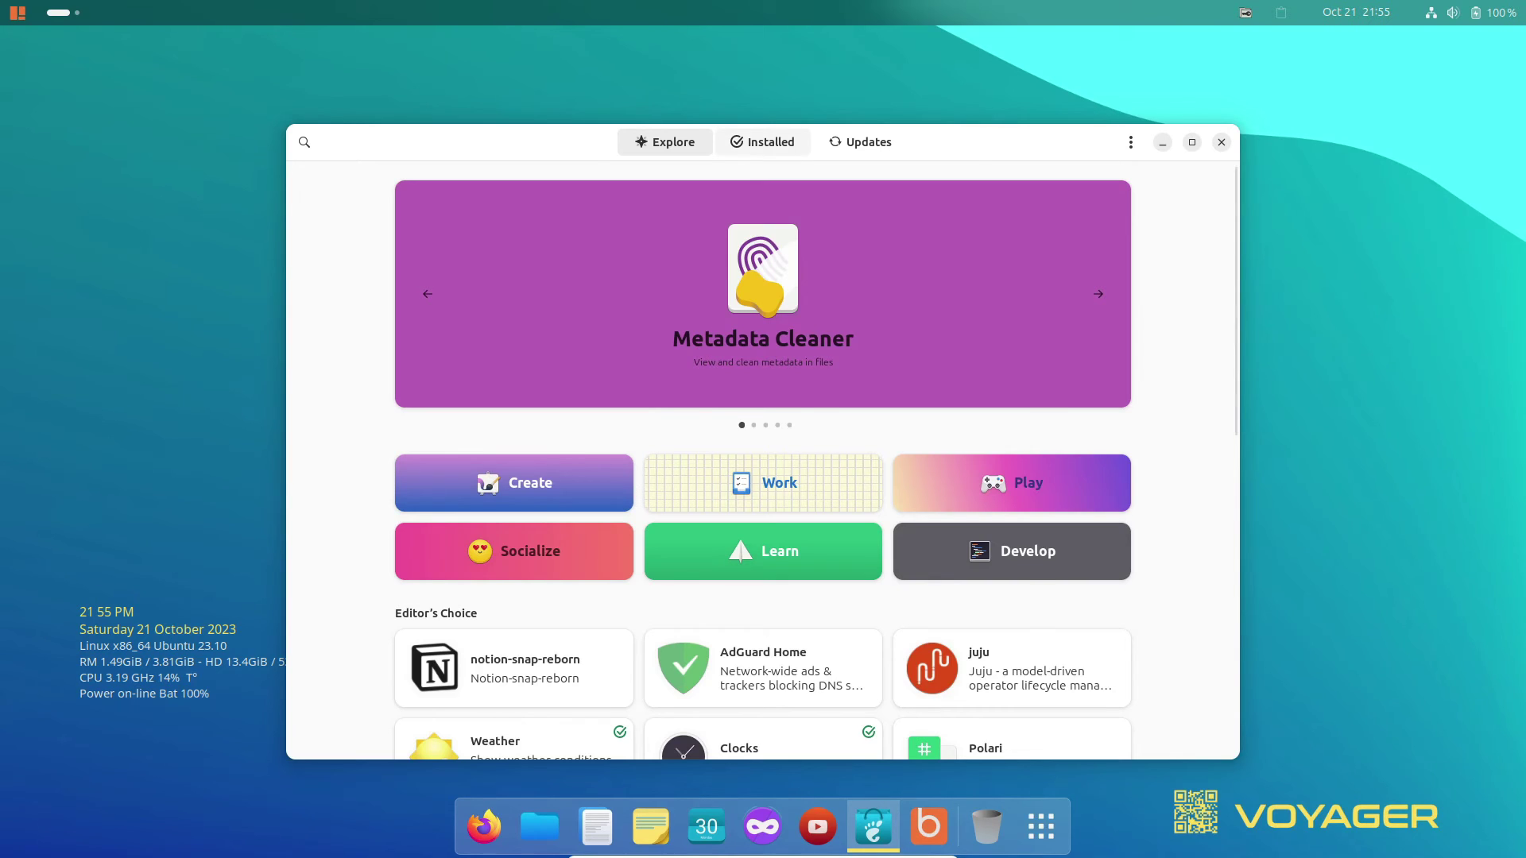
key("Return")
key("Right")
key("Return")
key("Left")
key("Left")
key("Return")
scroll(763, 461, "down", 5)
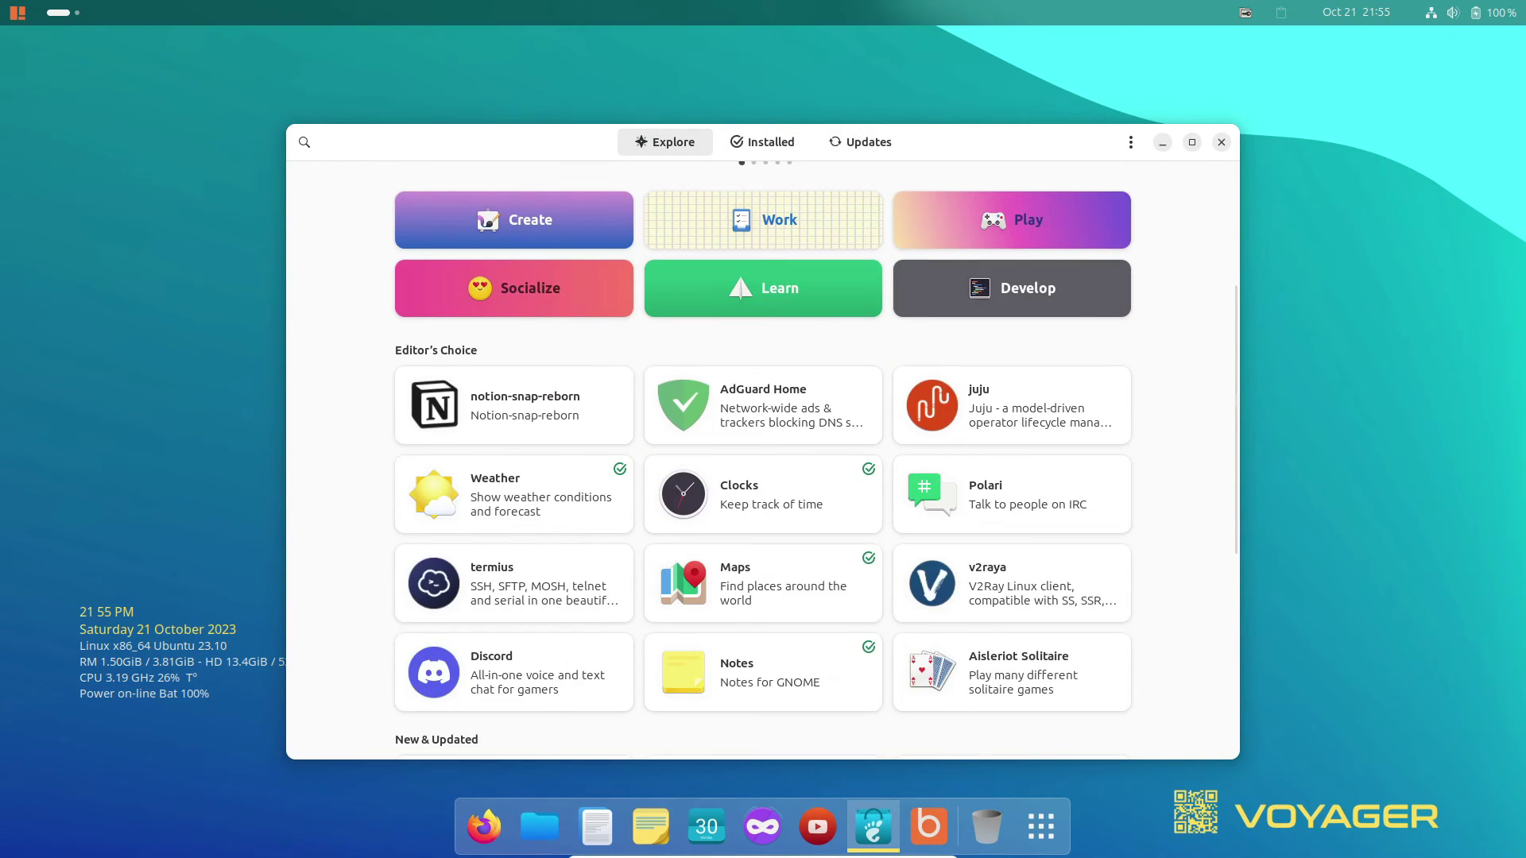
scroll(763, 461, "down", 4)
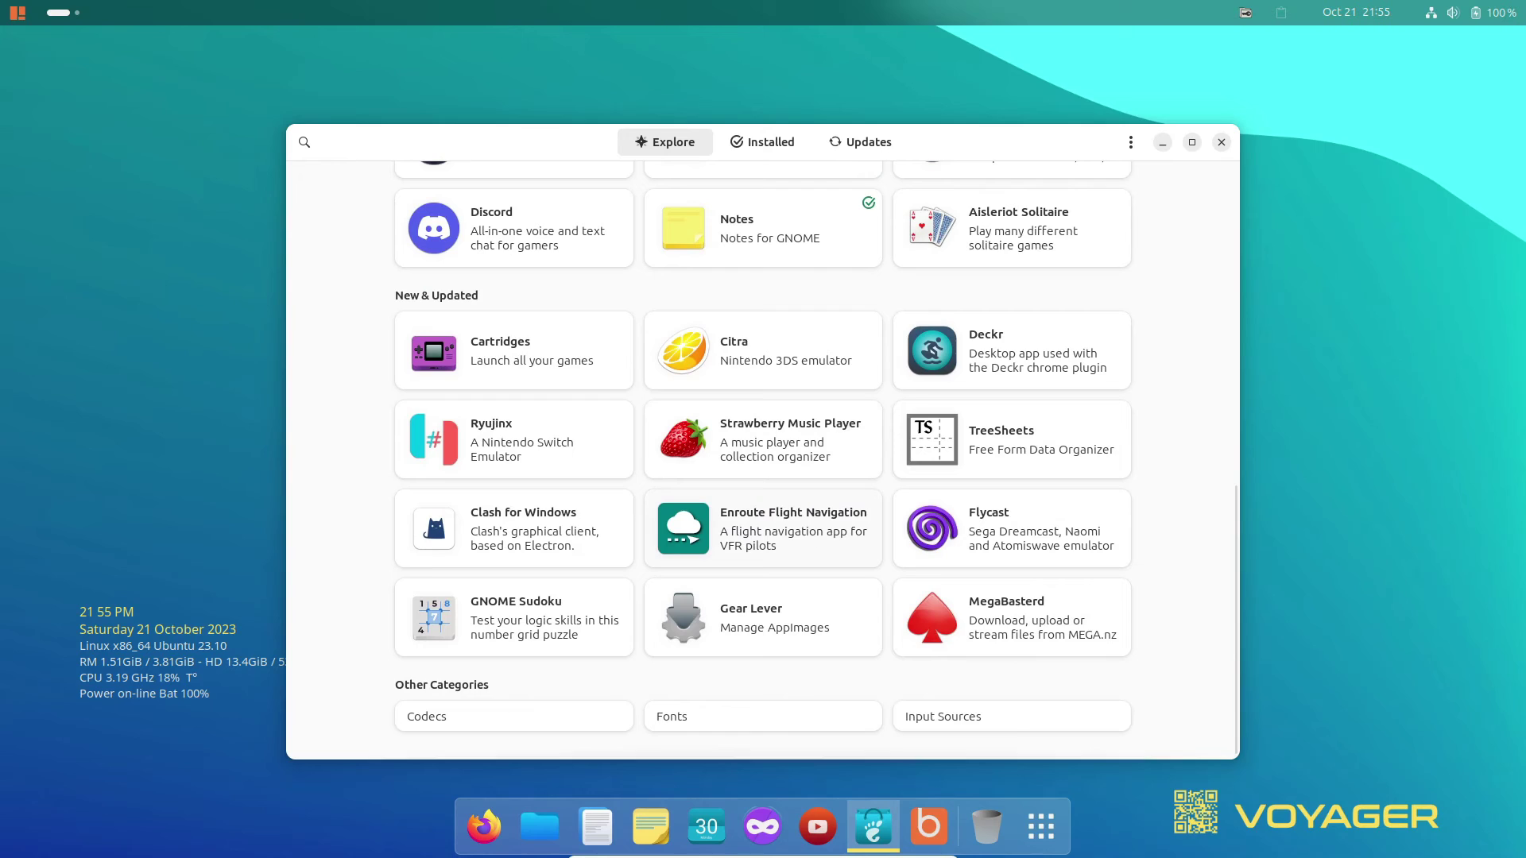
scroll(763, 461, "up", 10)
Confirm in About Software that it is version 45.0, then dismiss the dialog.
key("F10")
key("Down")
key("Down")
key("Return")
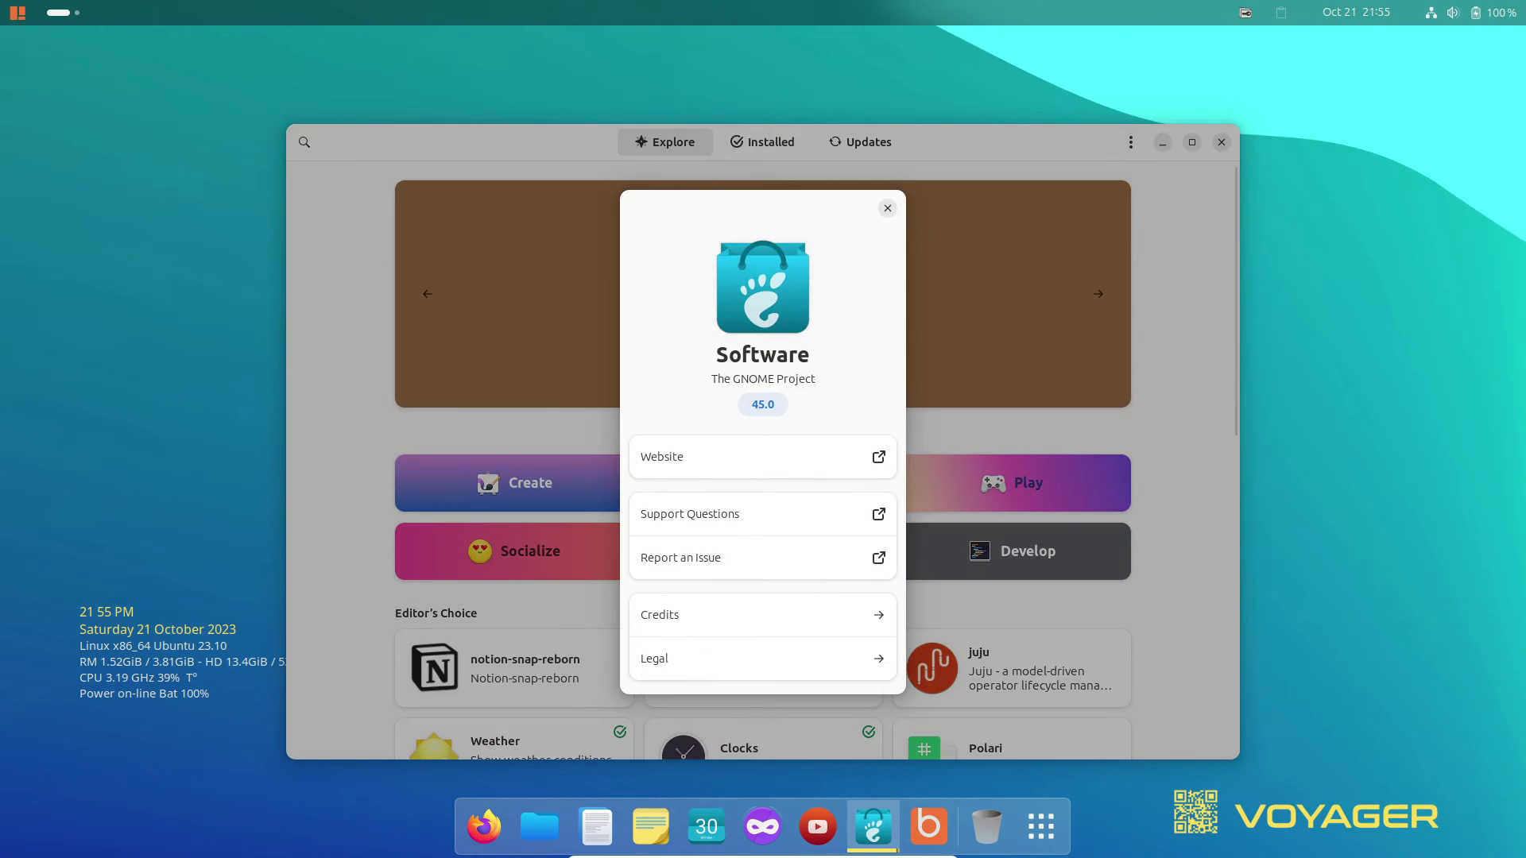
key("Escape")
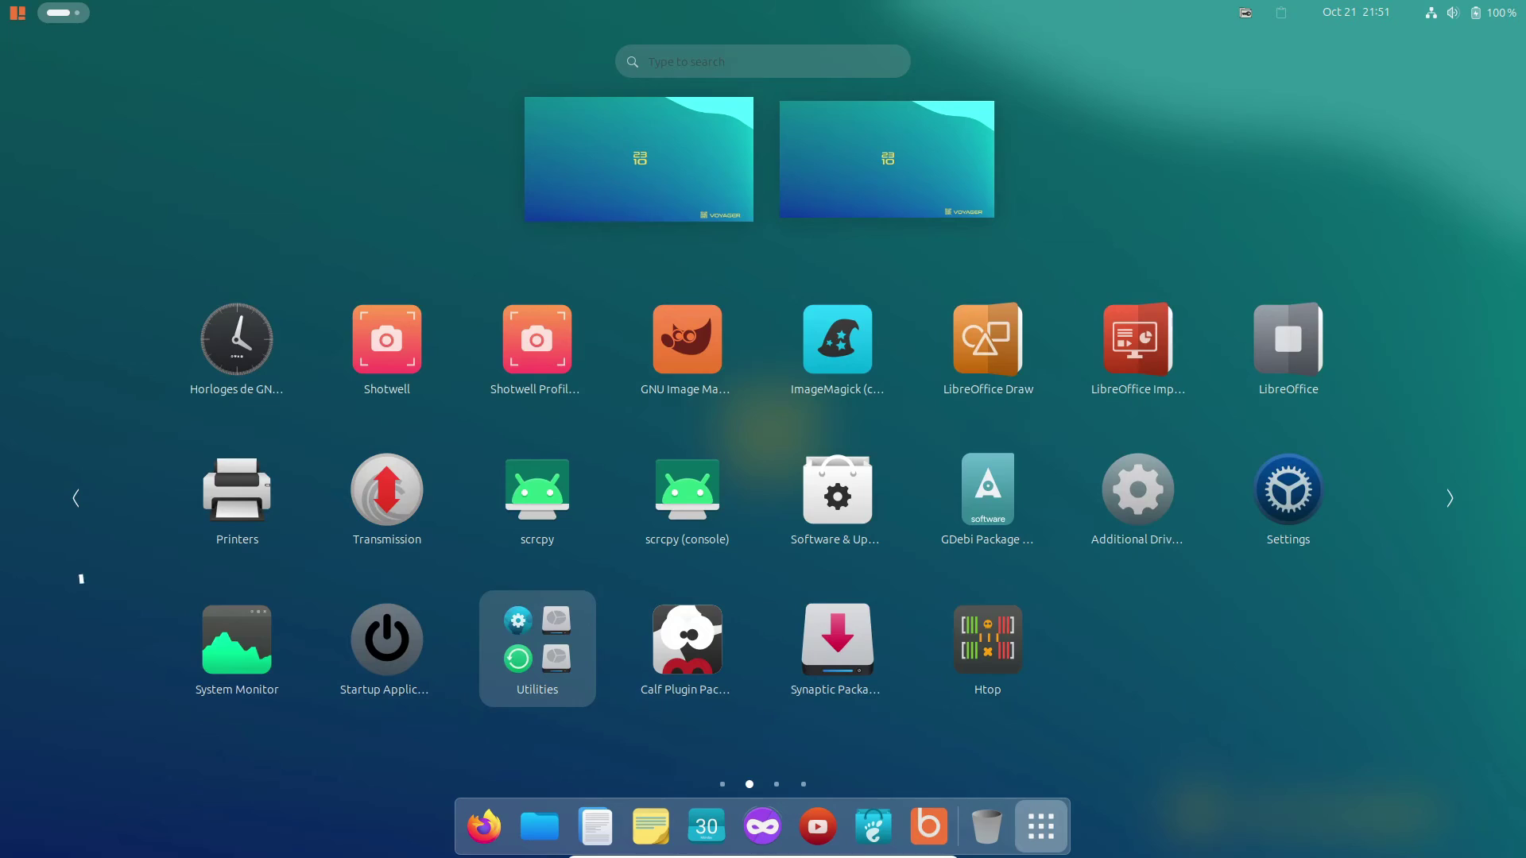
Search 'box' in the application menu and launch Box Voyager.
key("super")
type("box")
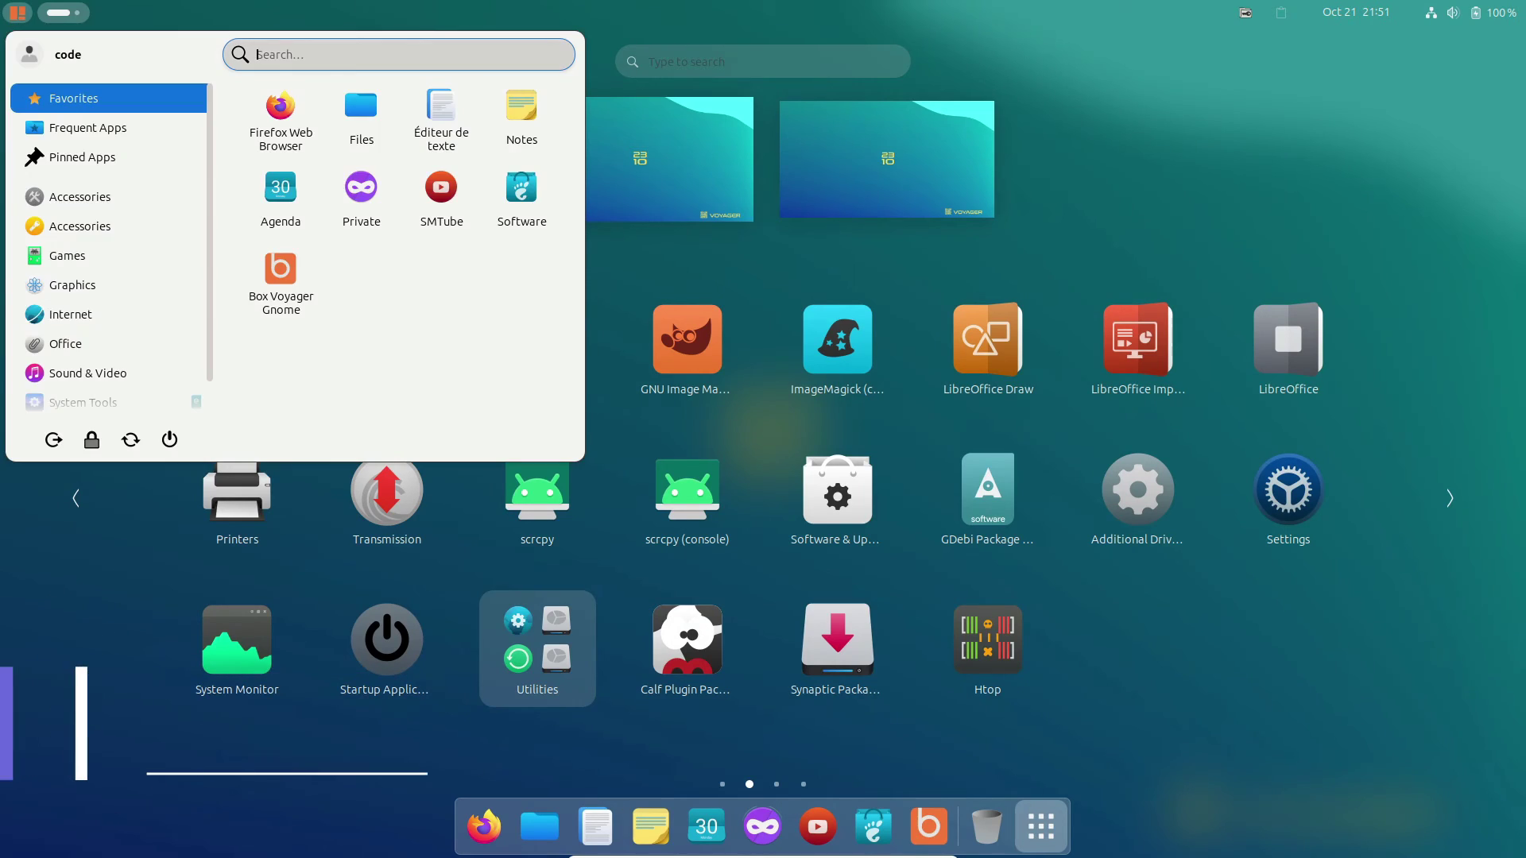
key("Return")
key("Down")
key("Down")
key("Down")
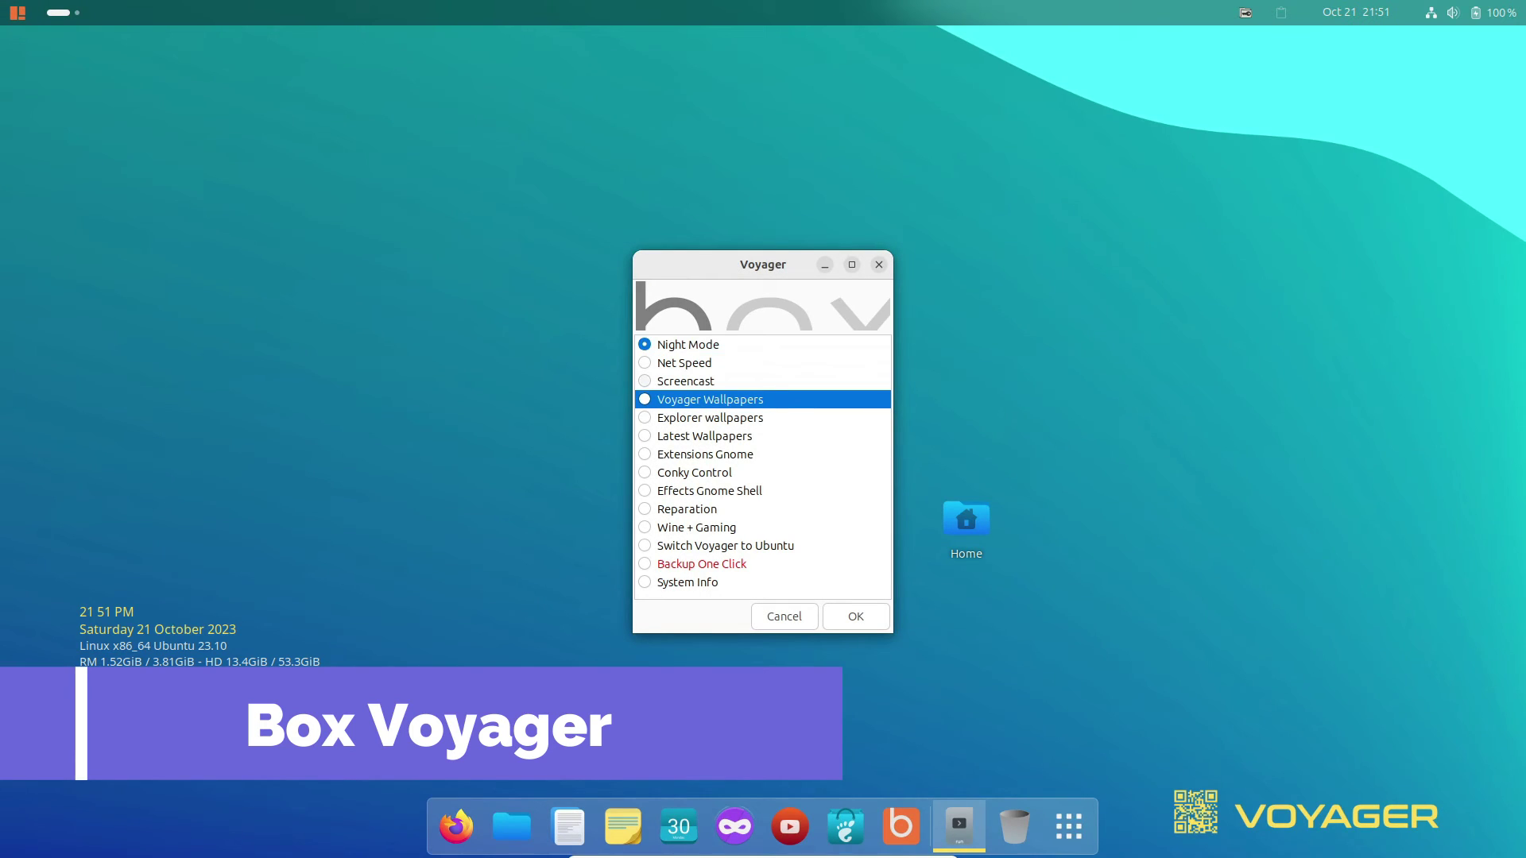
Look over the Box Voyager tool list and pick the Night Mode tool.
left_click(696, 527)
left_click(693, 472)
left_click(710, 399)
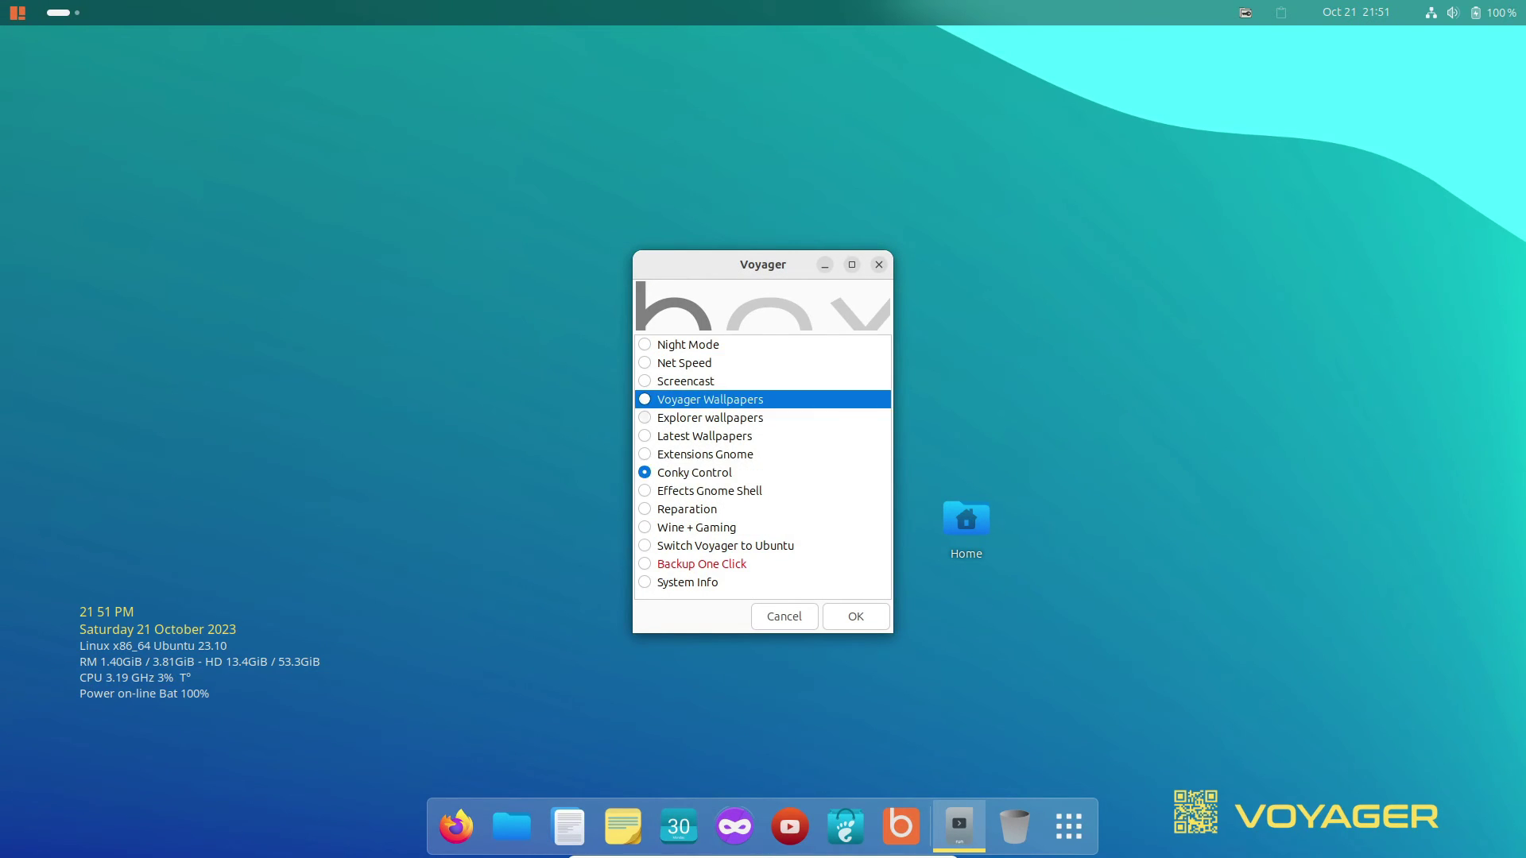
left_click(688, 345)
left_click(705, 454)
left_click(710, 399)
left_click(705, 436)
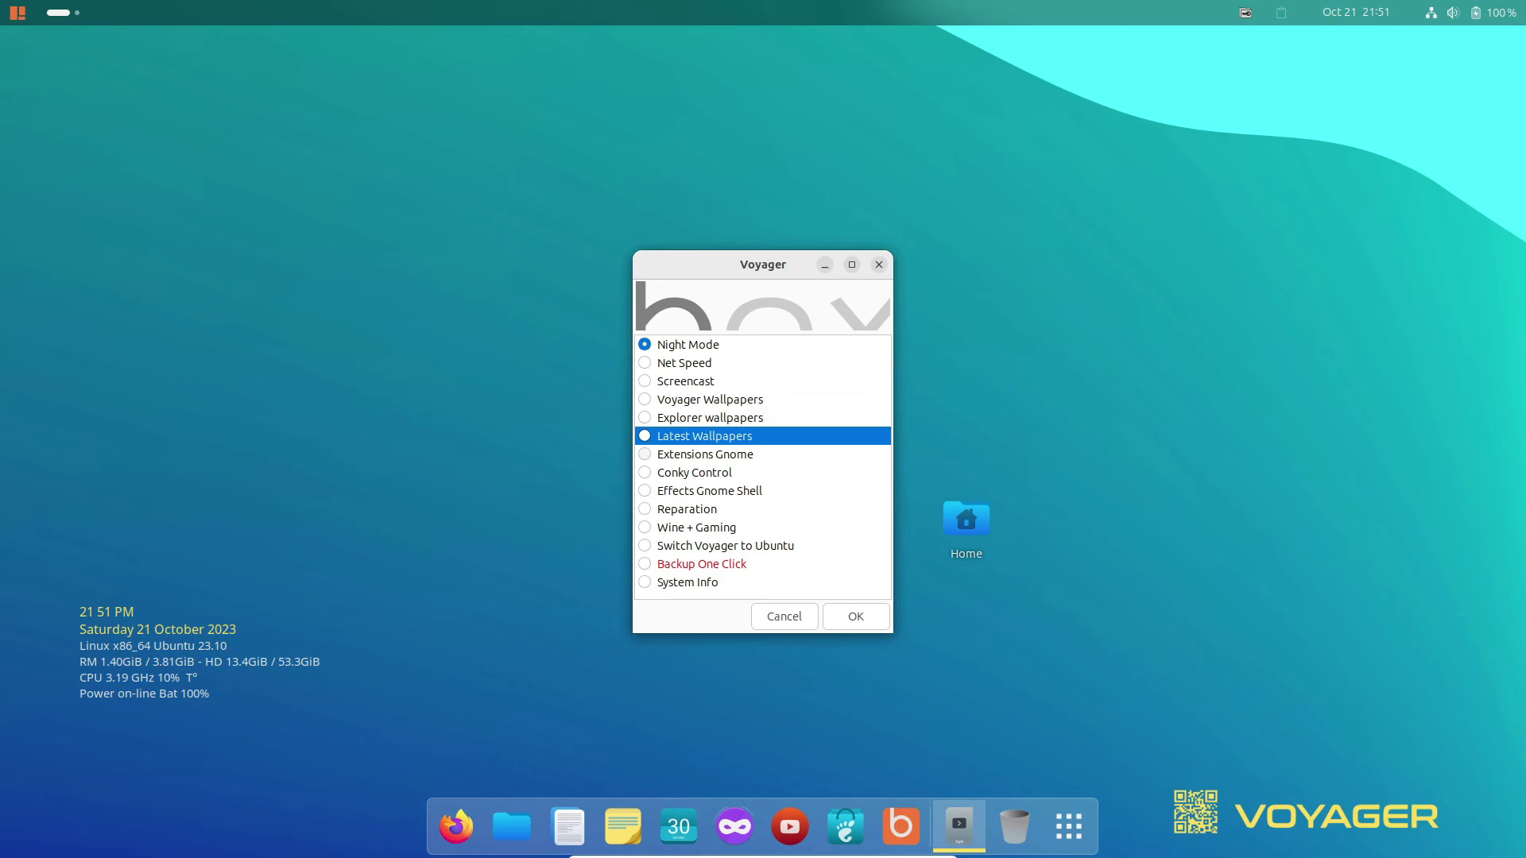
left_click(694, 472)
Apply Dark Mode from the Night Mode colour options and return to the tool list.
key("Return")
key("Down")
key("Down")
key("Down")
key("Down")
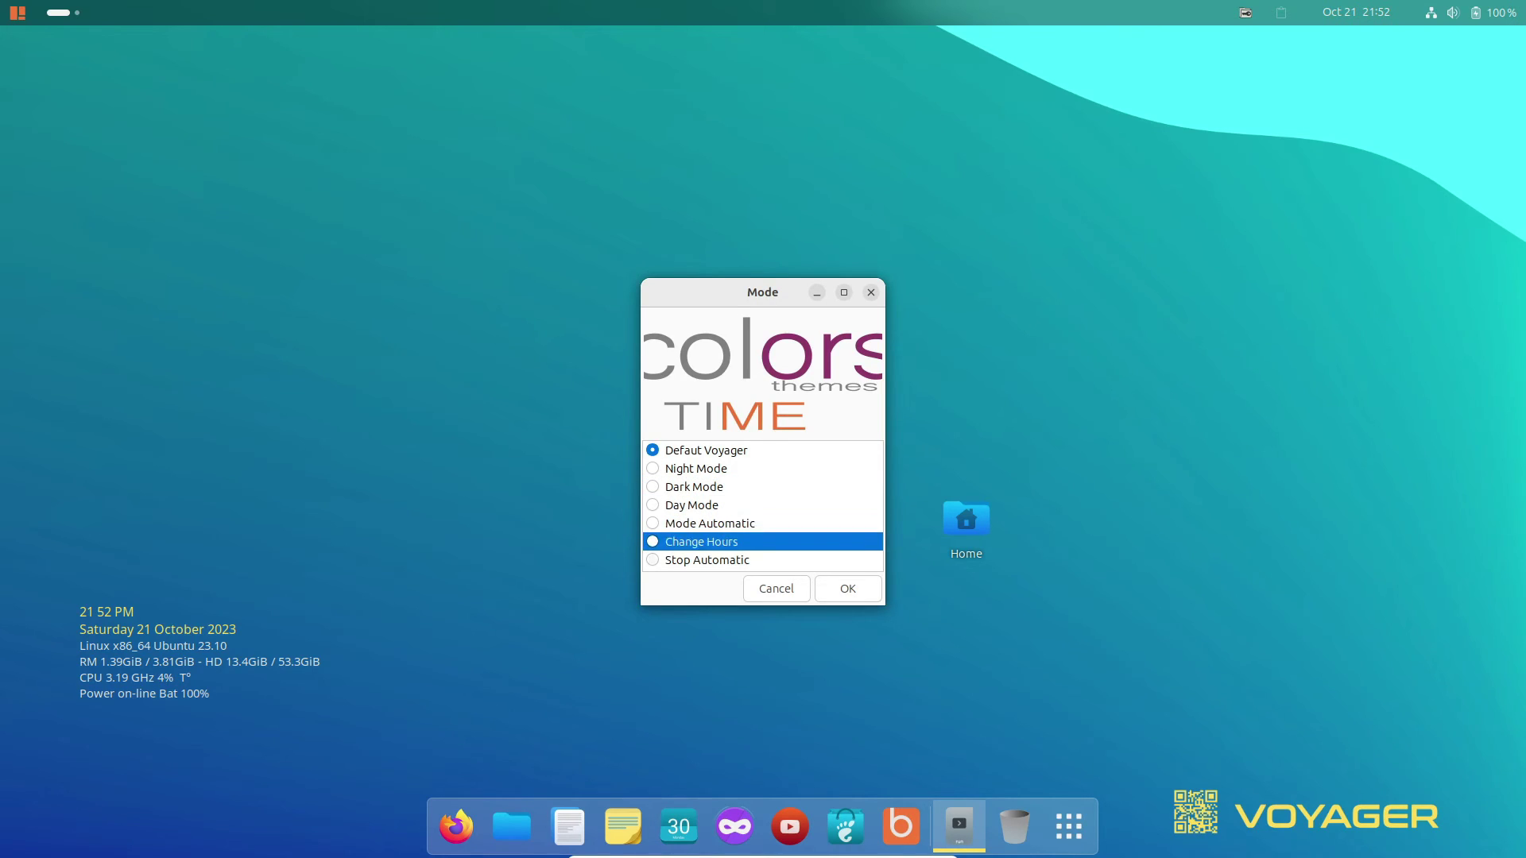
key("Up")
key("Up")
key("Up")
key("Up")
key("Down")
key("Return")
key("Escape")
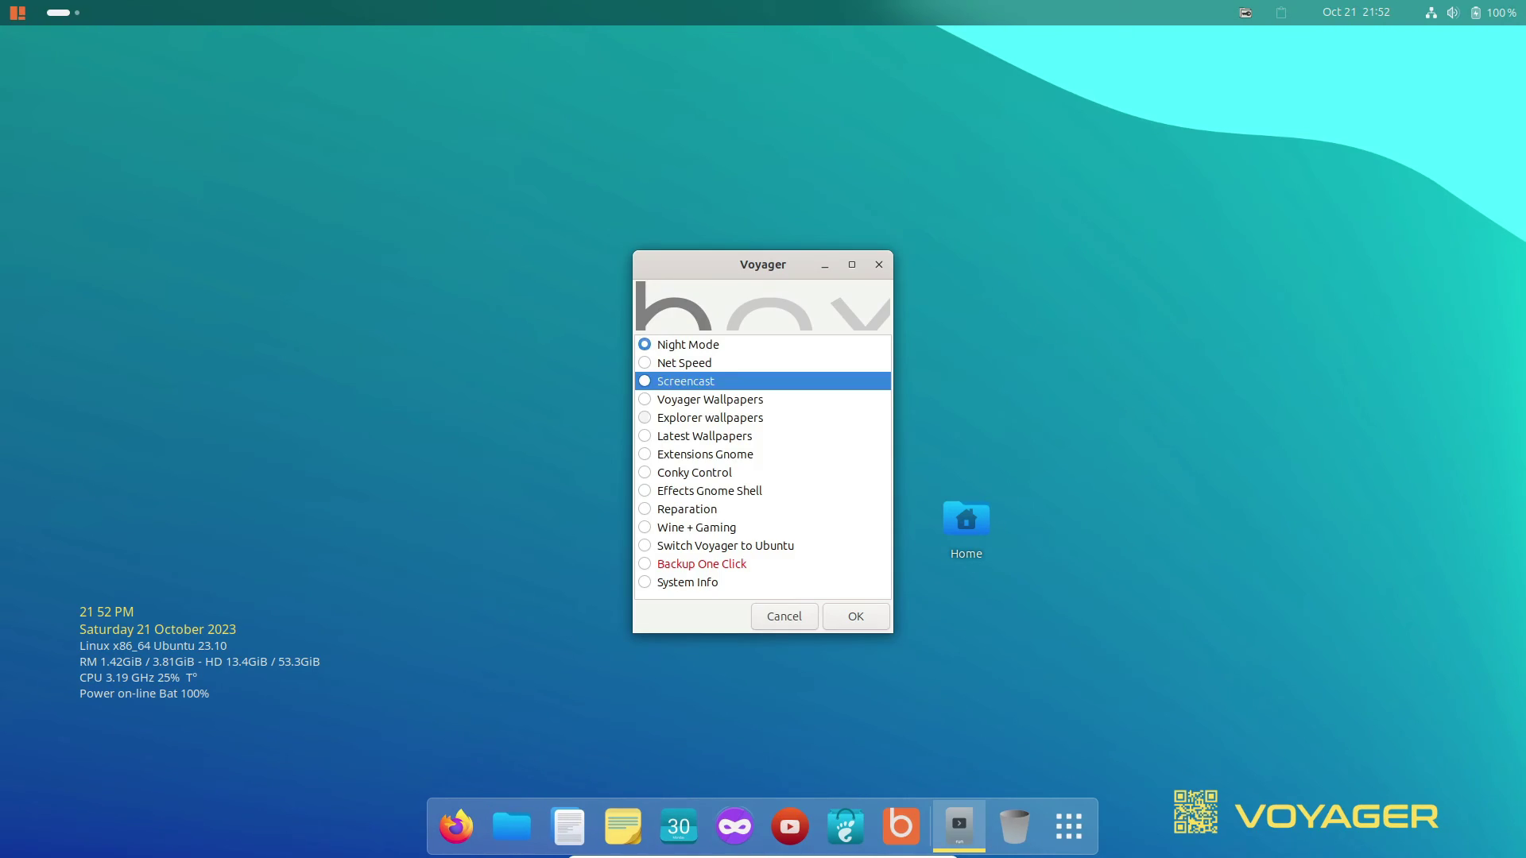
Open the Voyager Wallpapers collection, then launch and close Conky Control.
key("Down")
key("Return")
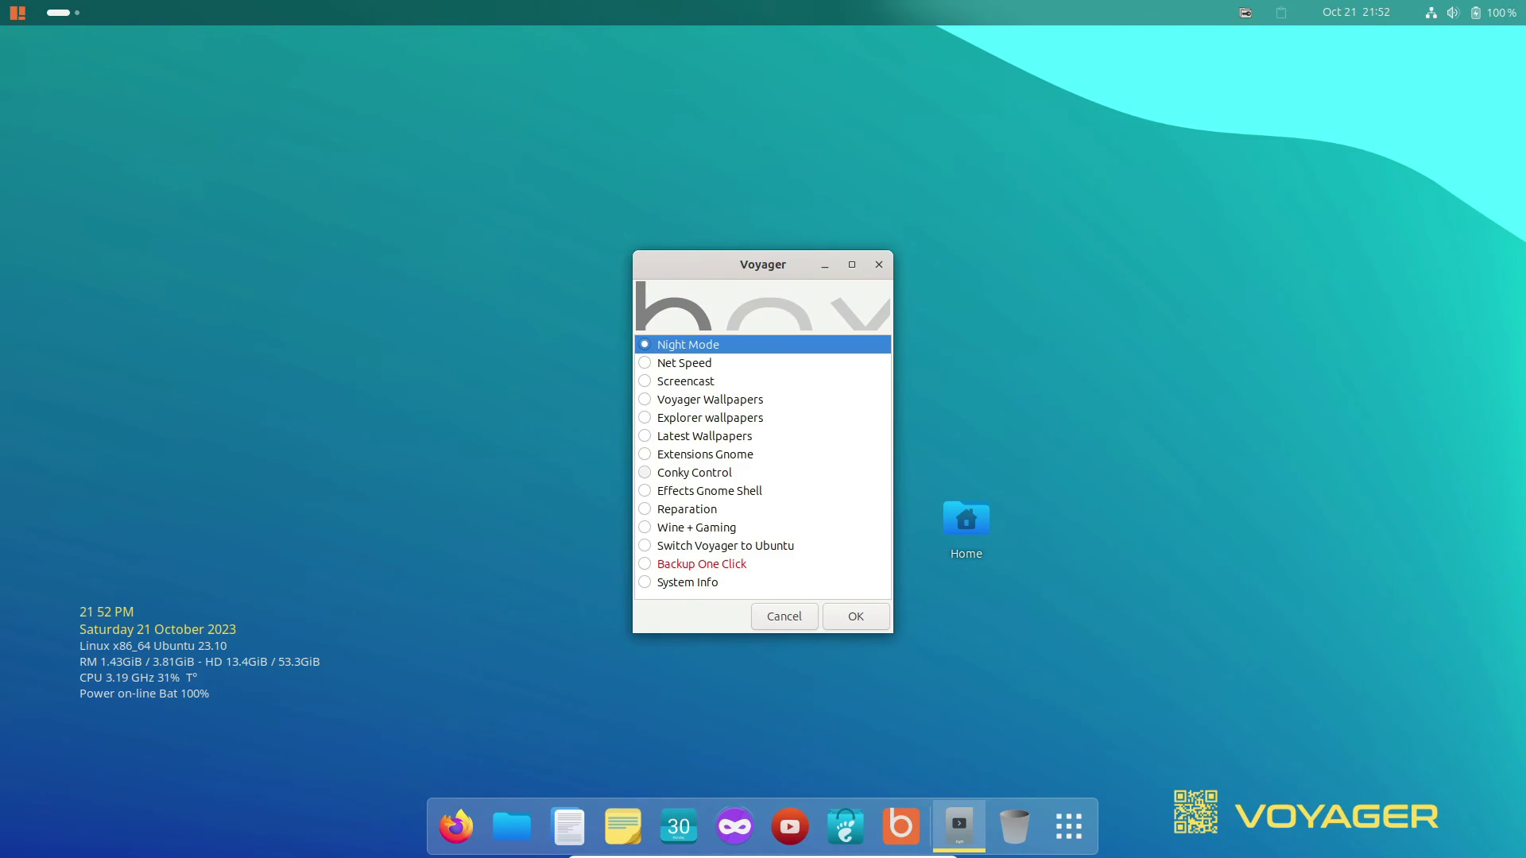
key("Down")
key("Down")
key("Down")
key("Down")
key("Down")
key("Down")
key("Down")
key("Return")
key("F10")
key("Right")
key("Right")
key("Left")
key("Left")
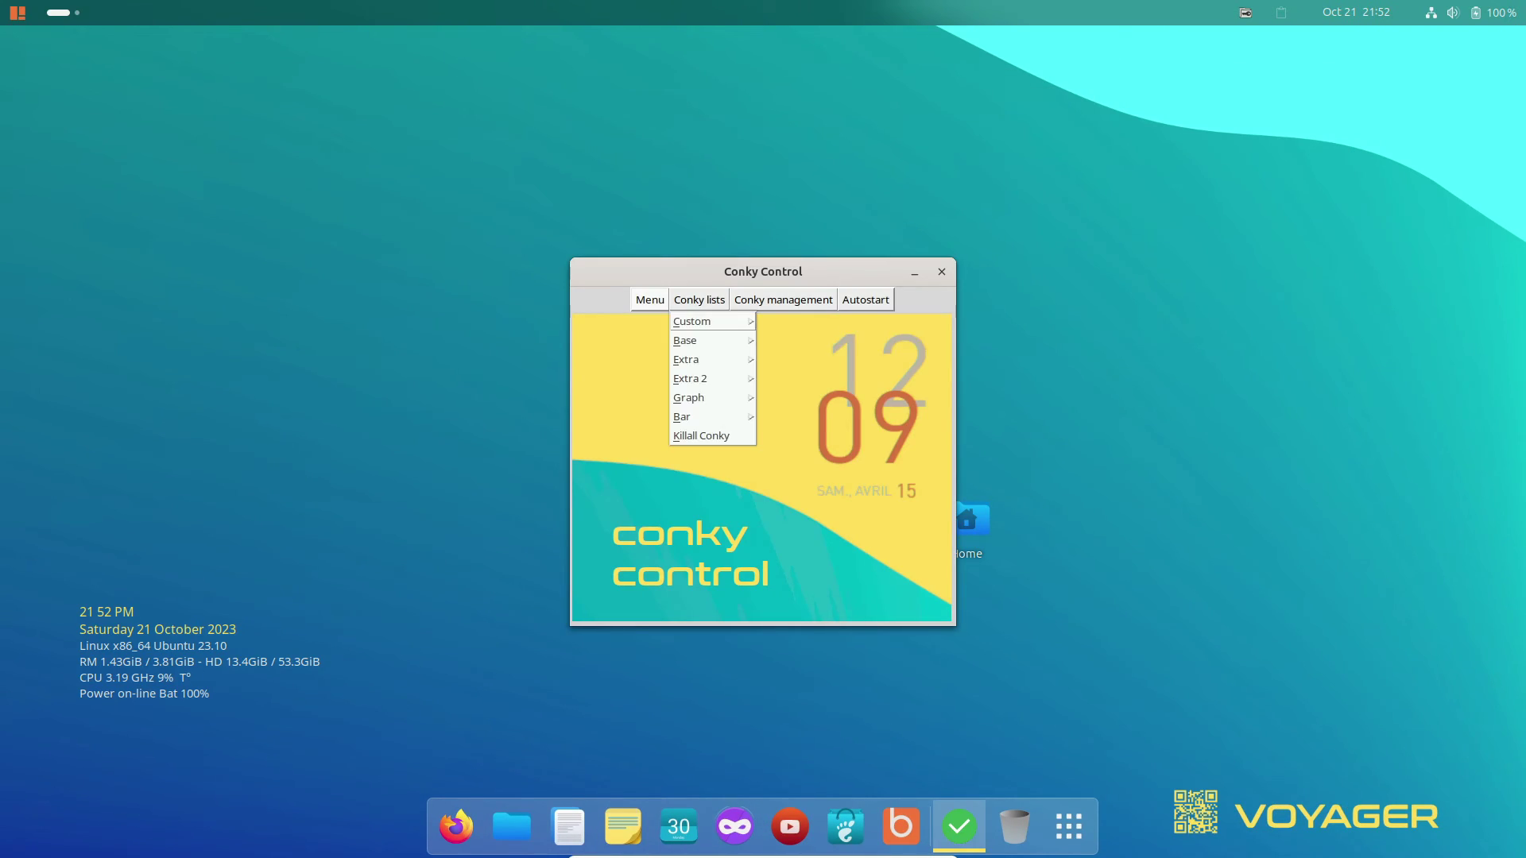
key("Up")
Run System Info to show the system summary.
key("Return")
key("Down")
key("Down")
key("Down")
key("Down")
key("Down")
key("Down")
key("Down")
key("Down")
key("Down")
key("Down")
key("Down")
key("Down")
key("Down")
key("Return")
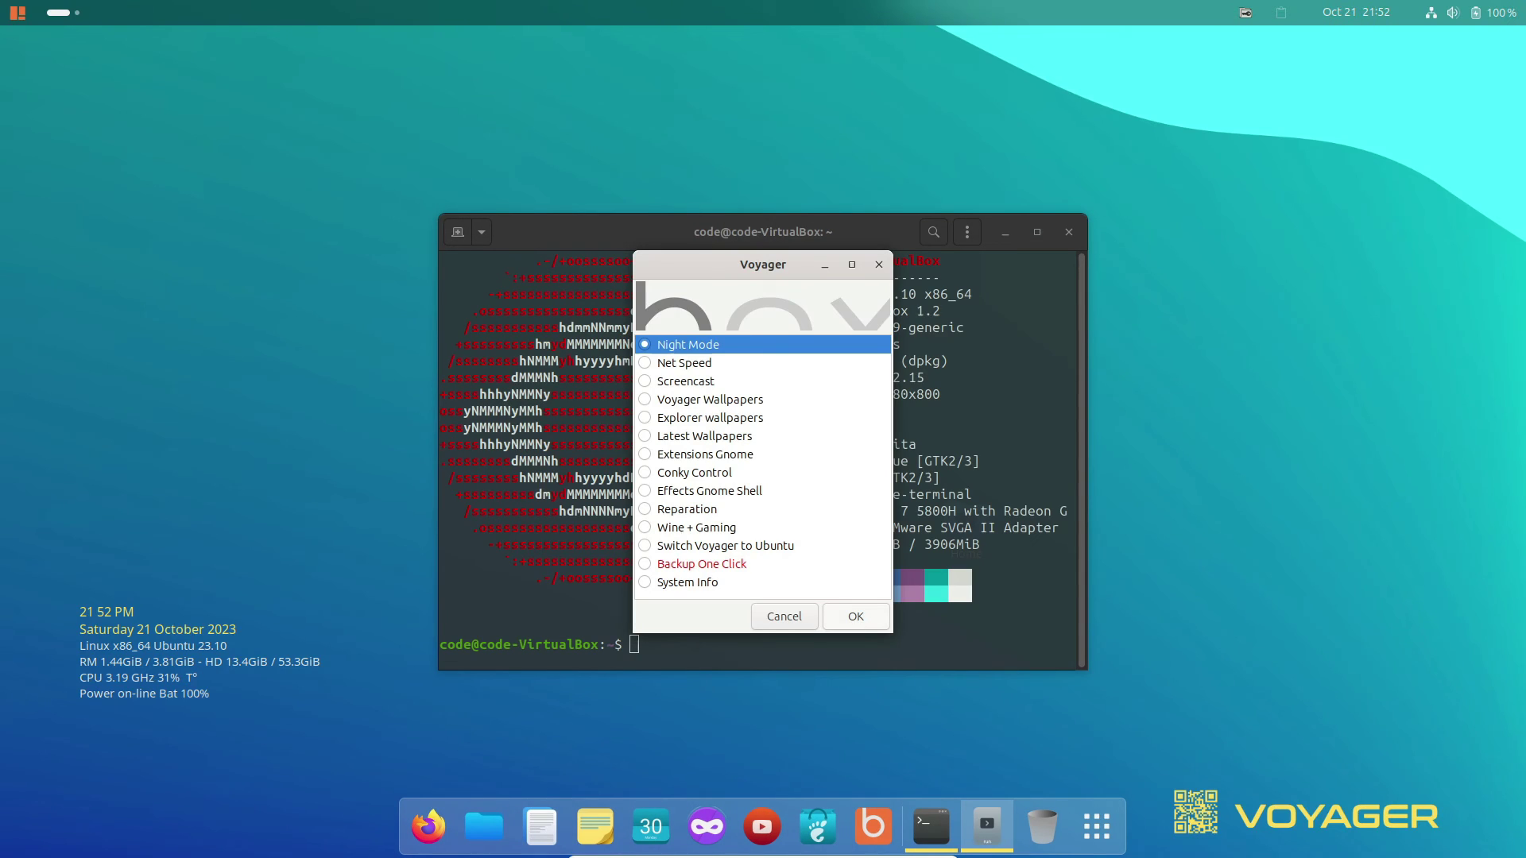
Open the Wine + Gaming tools and step through their list.
key("Down")
key("Down")
key("Down")
key("Down")
key("Down")
key("Down")
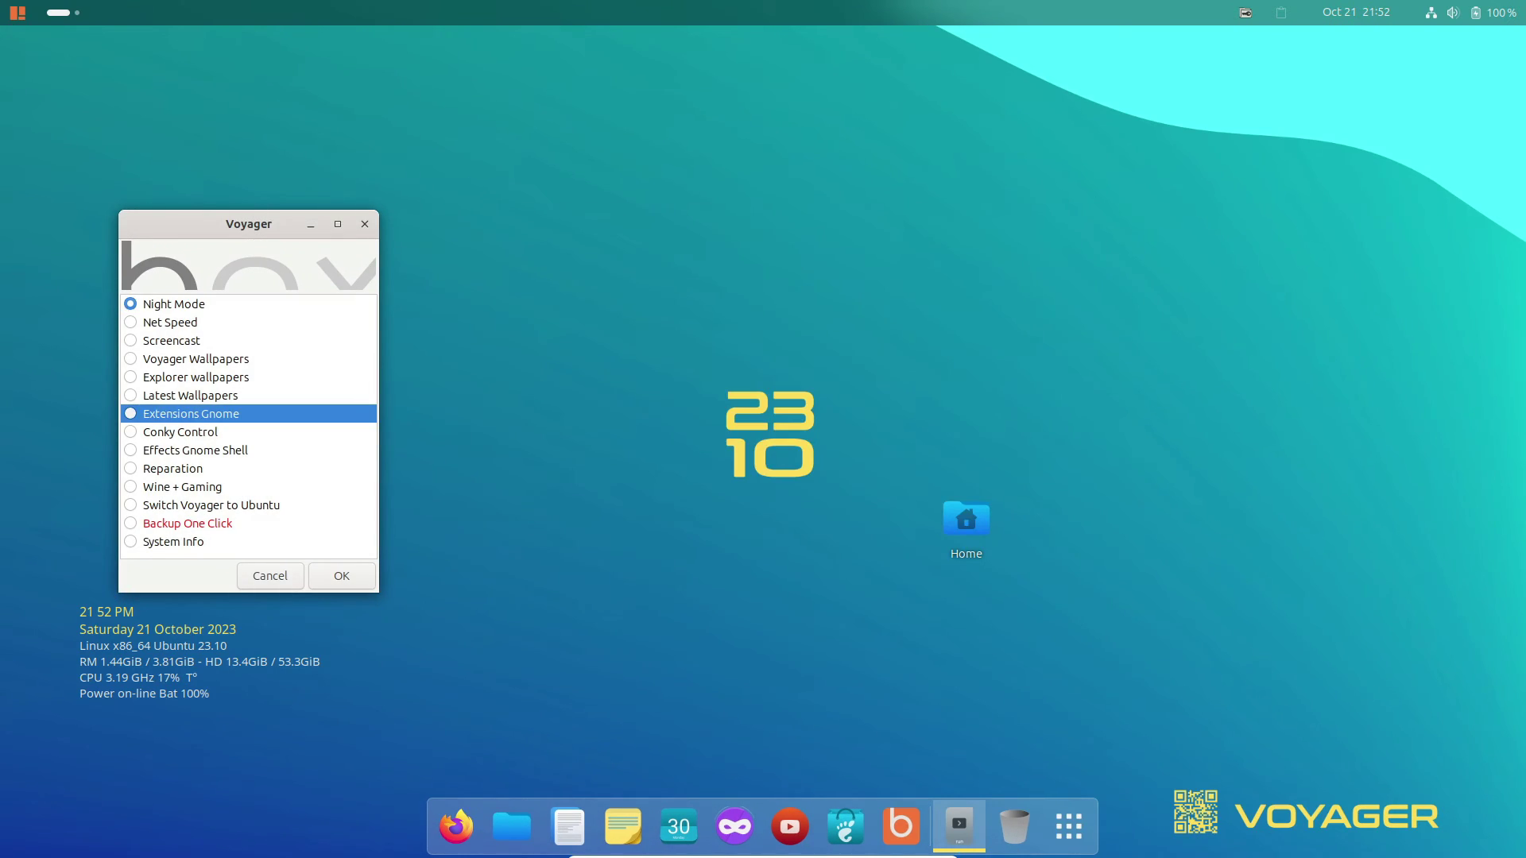
key("Up")
key("Down")
key("Down")
key("Down")
key("Down")
key("Down")
key("Return")
key("Down")
key("Down")
key("Down")
key("Down")
key("Down")
key("Down")
key("Down")
key("Down")
key("Down")
key("Down")
key("Down")
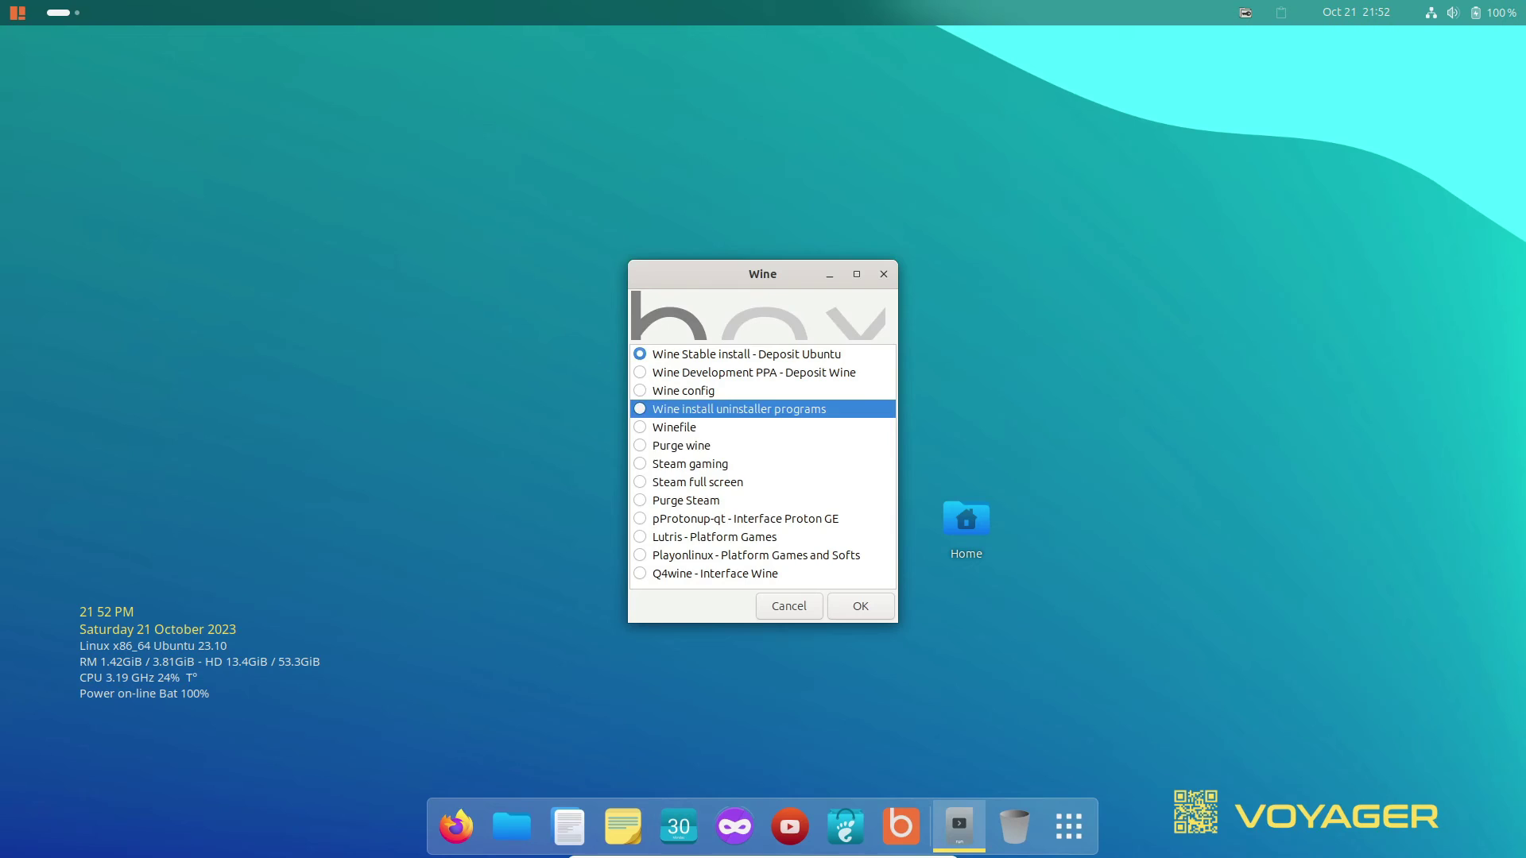
key("Tab")
Leave the Wine tools, close Box Voyager, and launch System Monitor from the app grid.
key("Return")
key("Escape")
key("super+a")
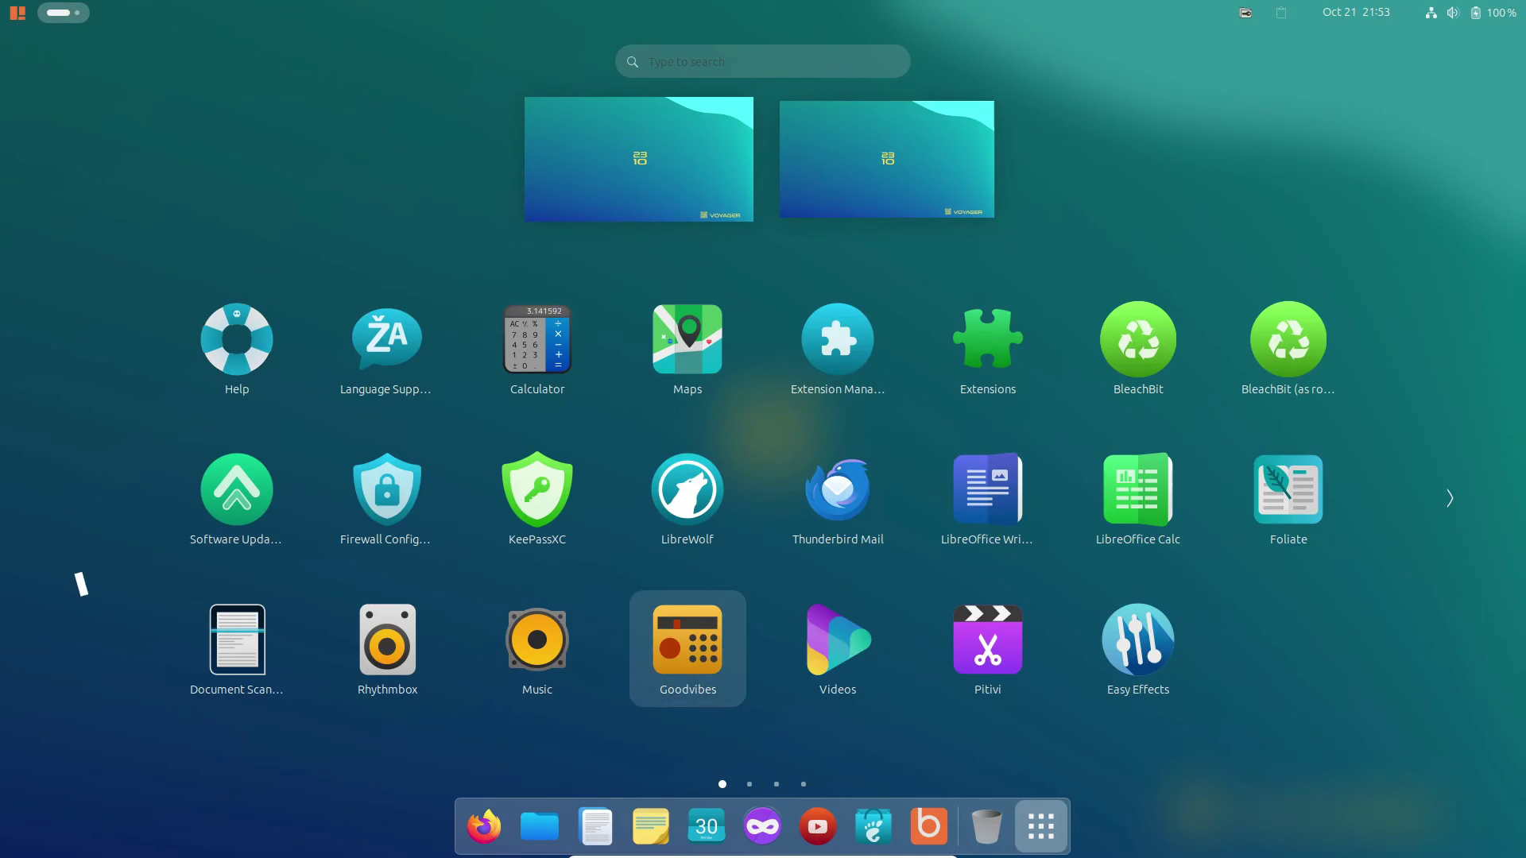
key("Page_Down")
key("Return")
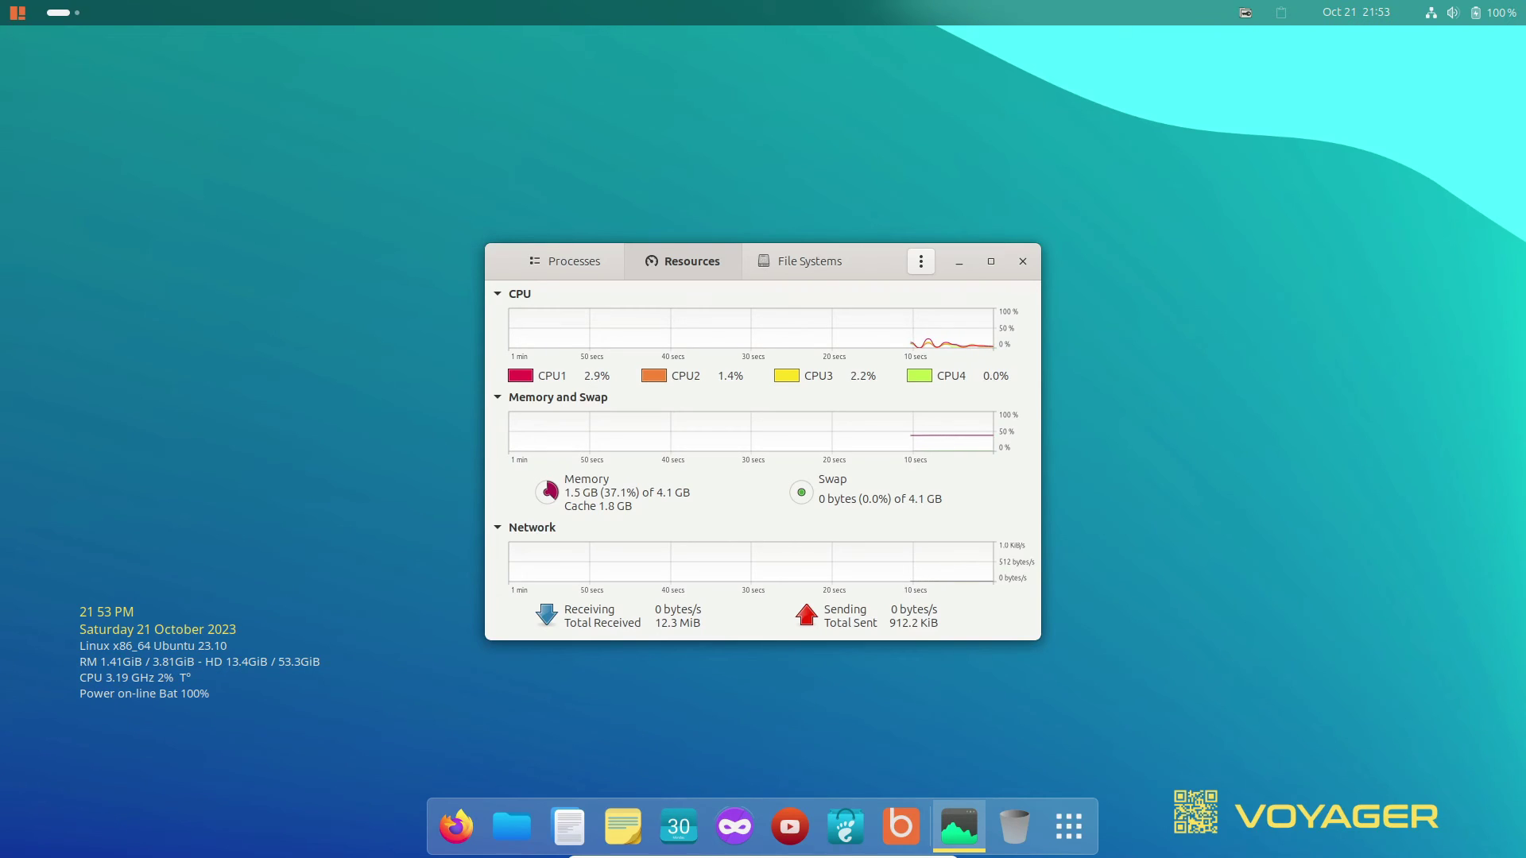
Cycle System Monitor's views and select the /dev/sda2 /boot/efi partition in File Systems.
key("alt+3")
key("alt+1")
key("alt+2")
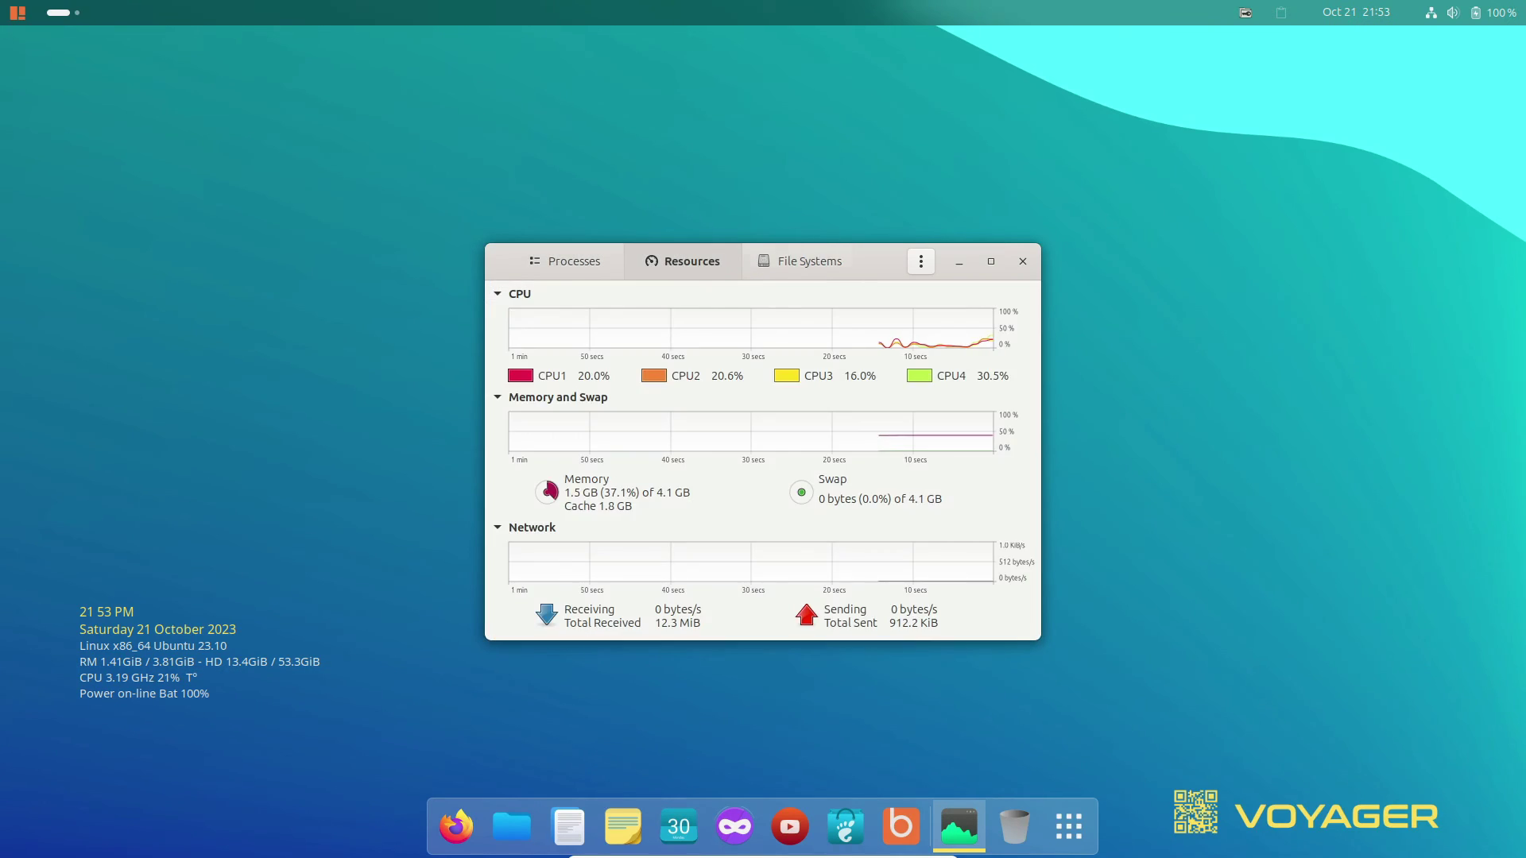
key("alt+3")
left_click(533, 332)
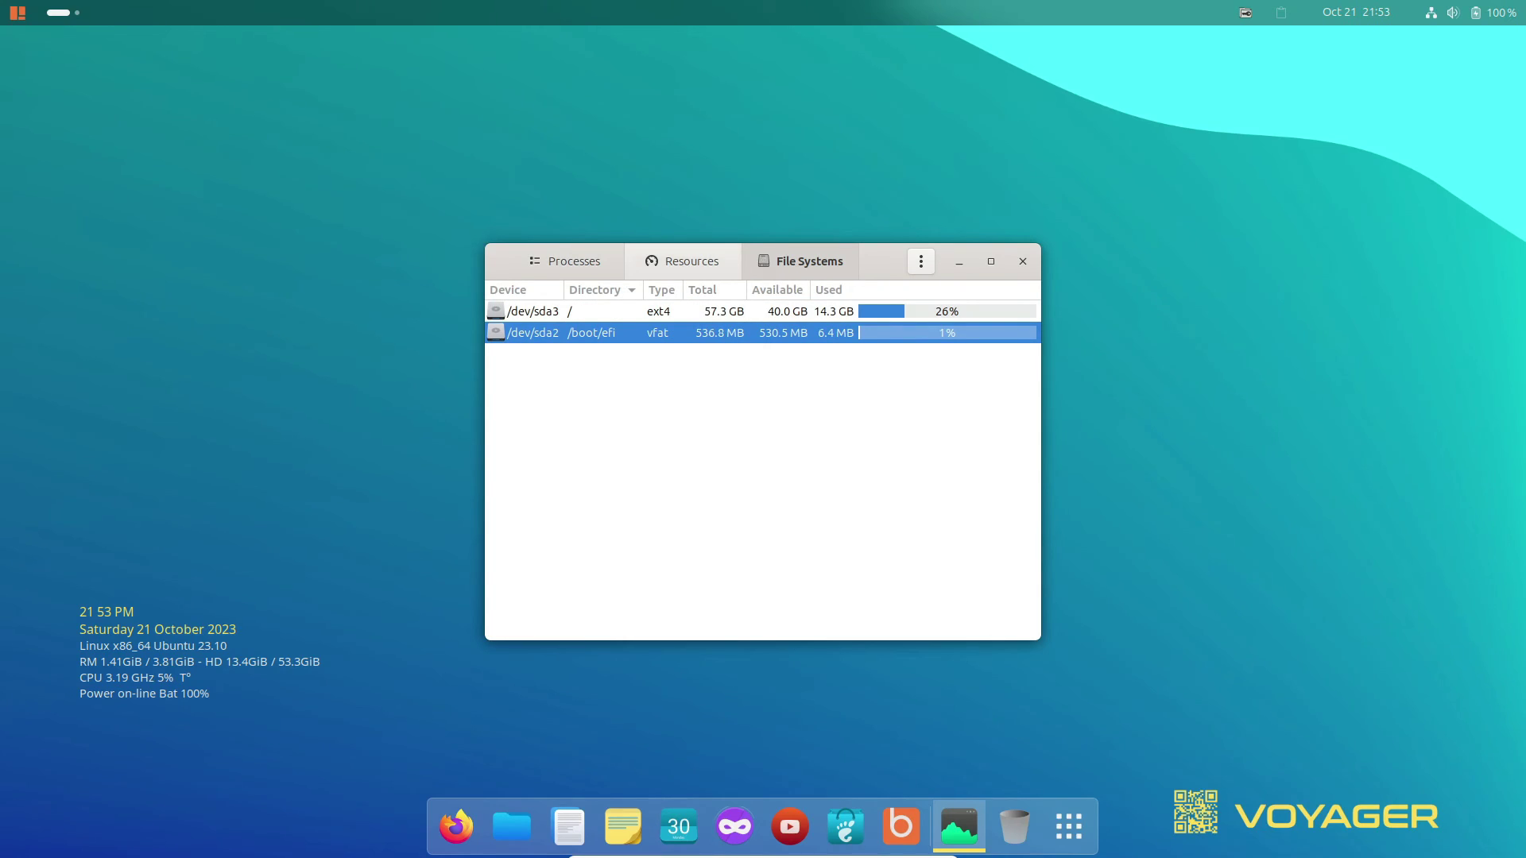
Review processes, CPU/memory/network graphs and /dev/sda3 at 26% used, then close System Monitor.
key("alt+2")
key("alt+1")
key("alt+2")
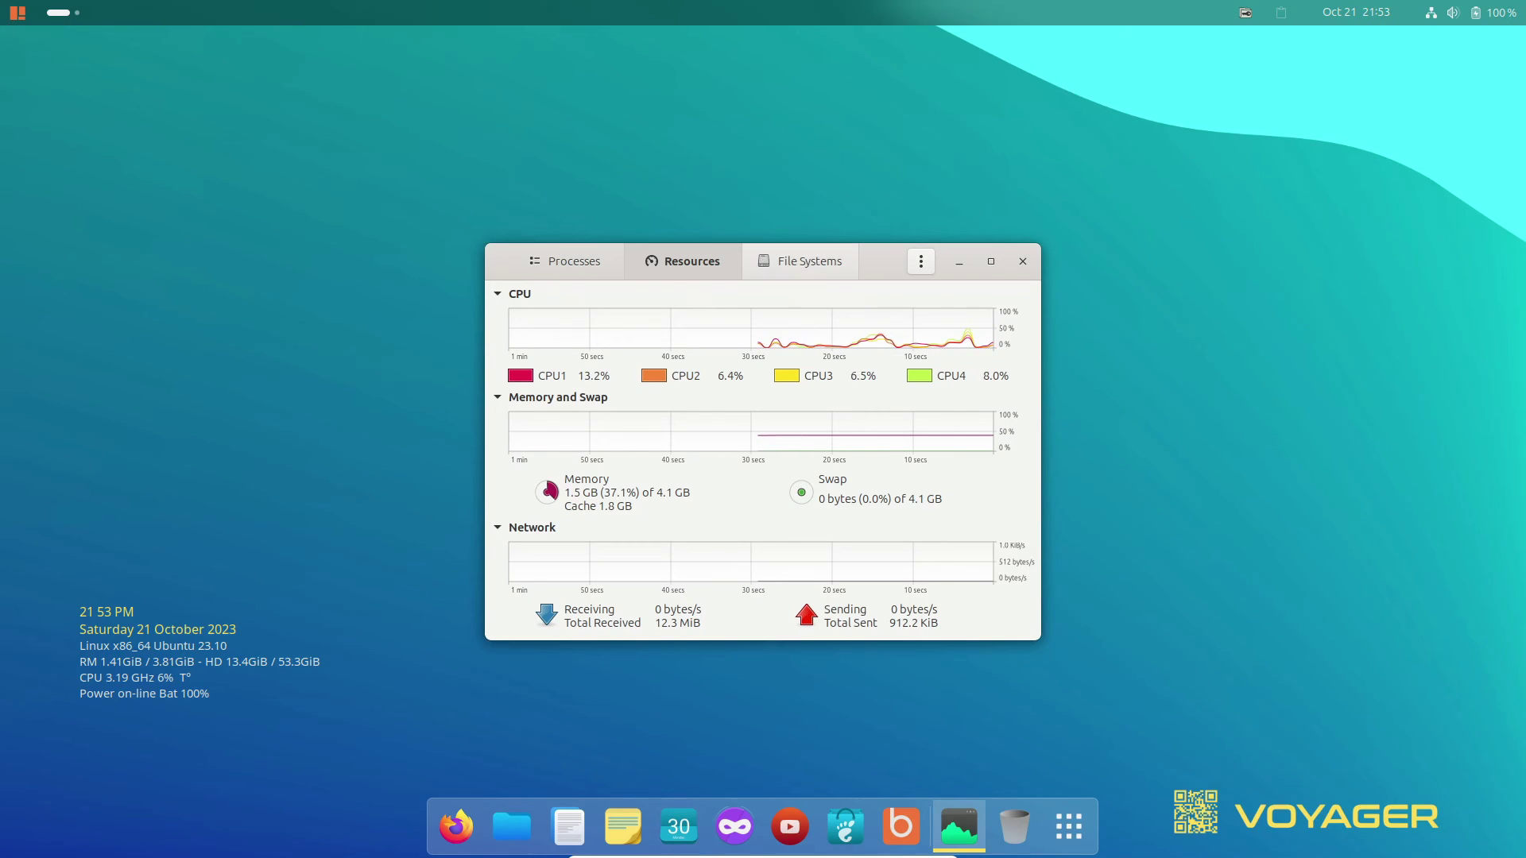
key("alt+3")
key("alt+2")
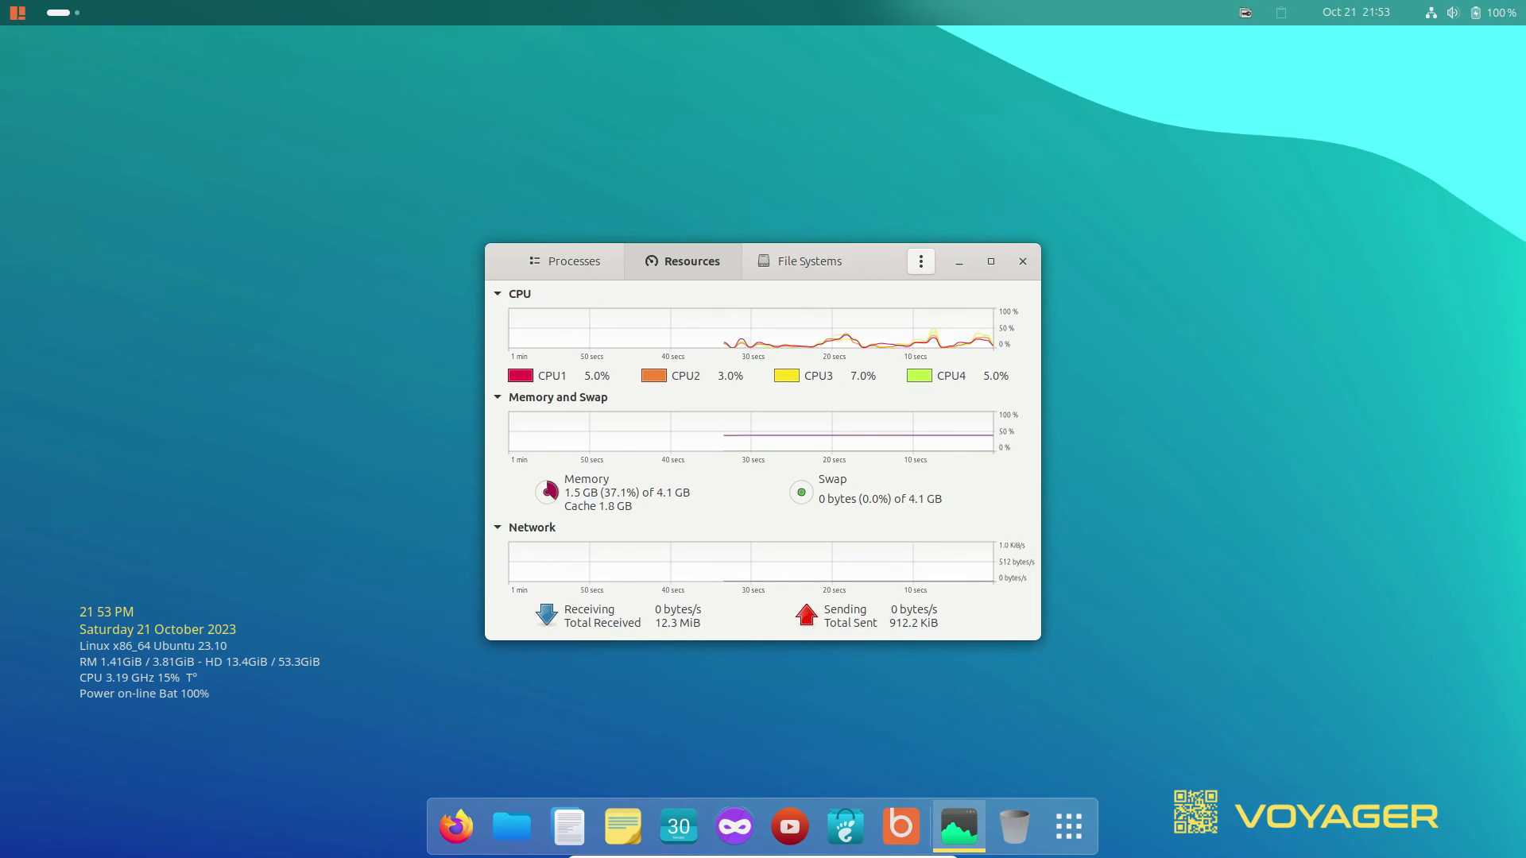
key("ctrl+q")
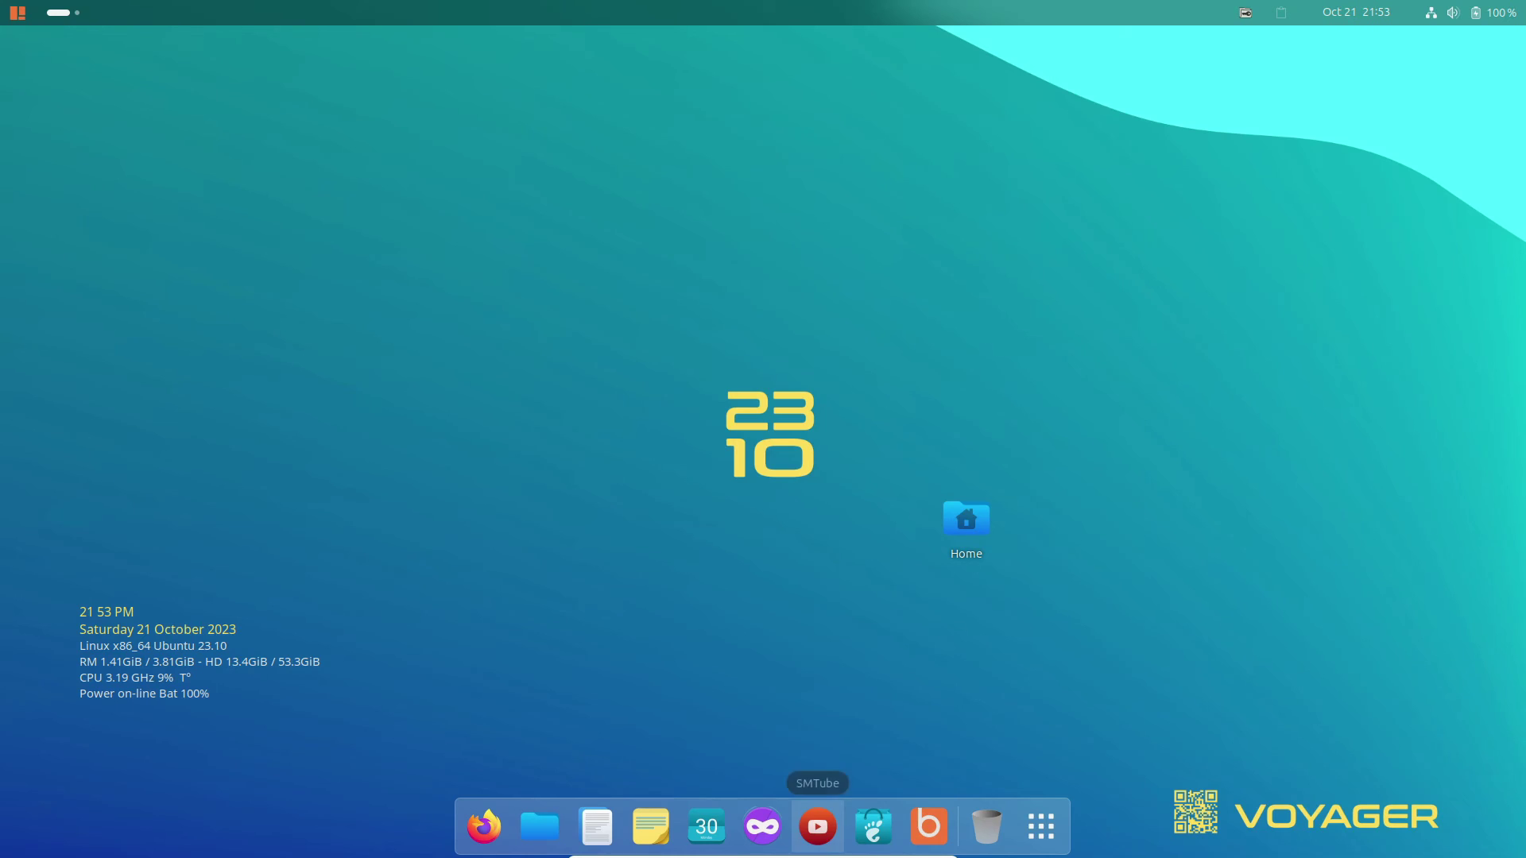
Launch Firefox and search the web for 'voyager 23.10'.
left_click(484, 827)
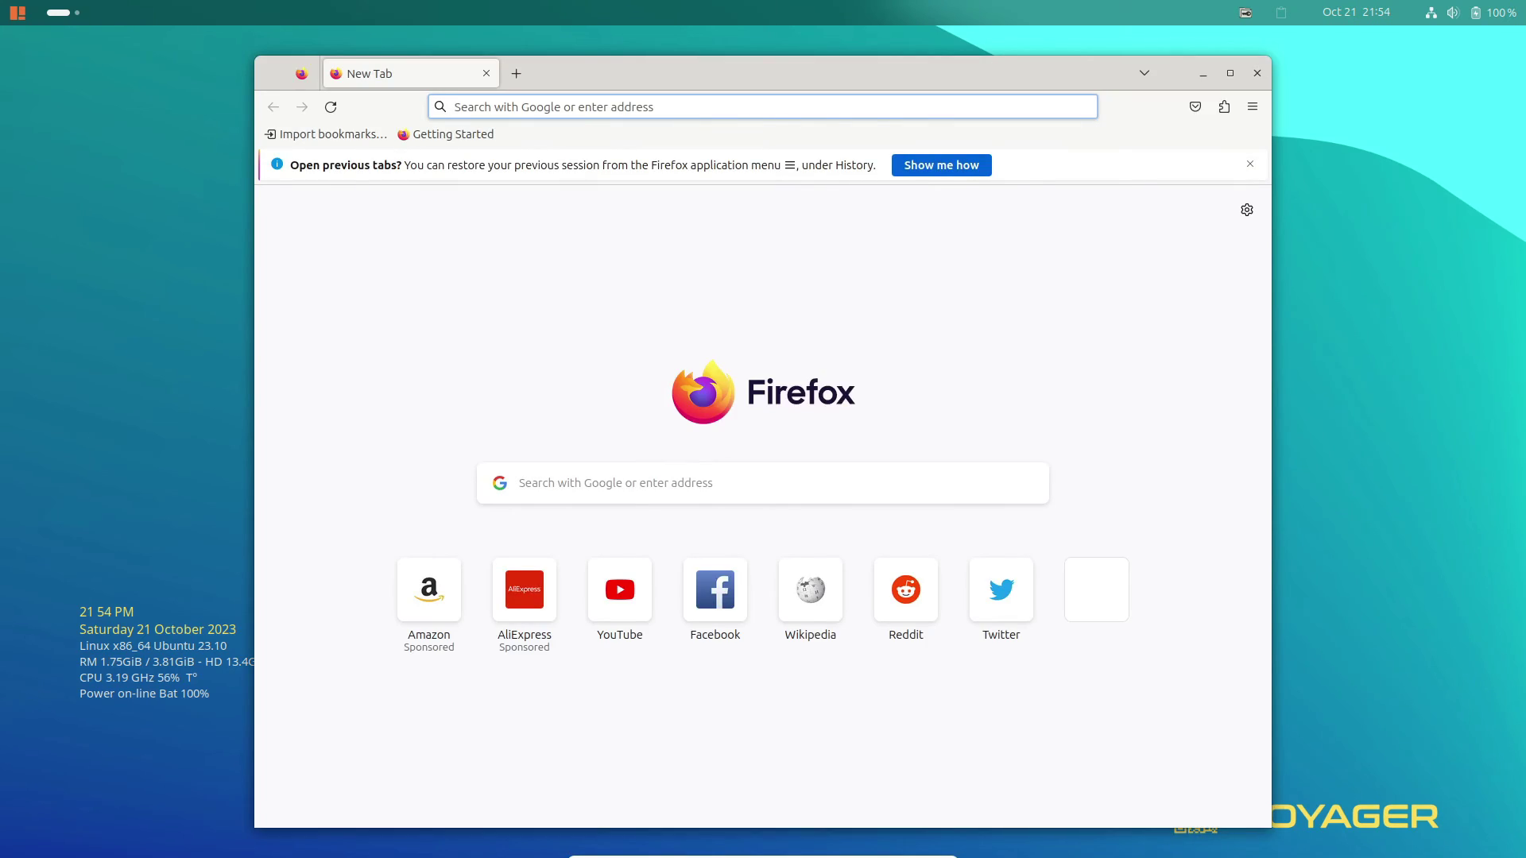
type("voyager 23.10")
key("Return")
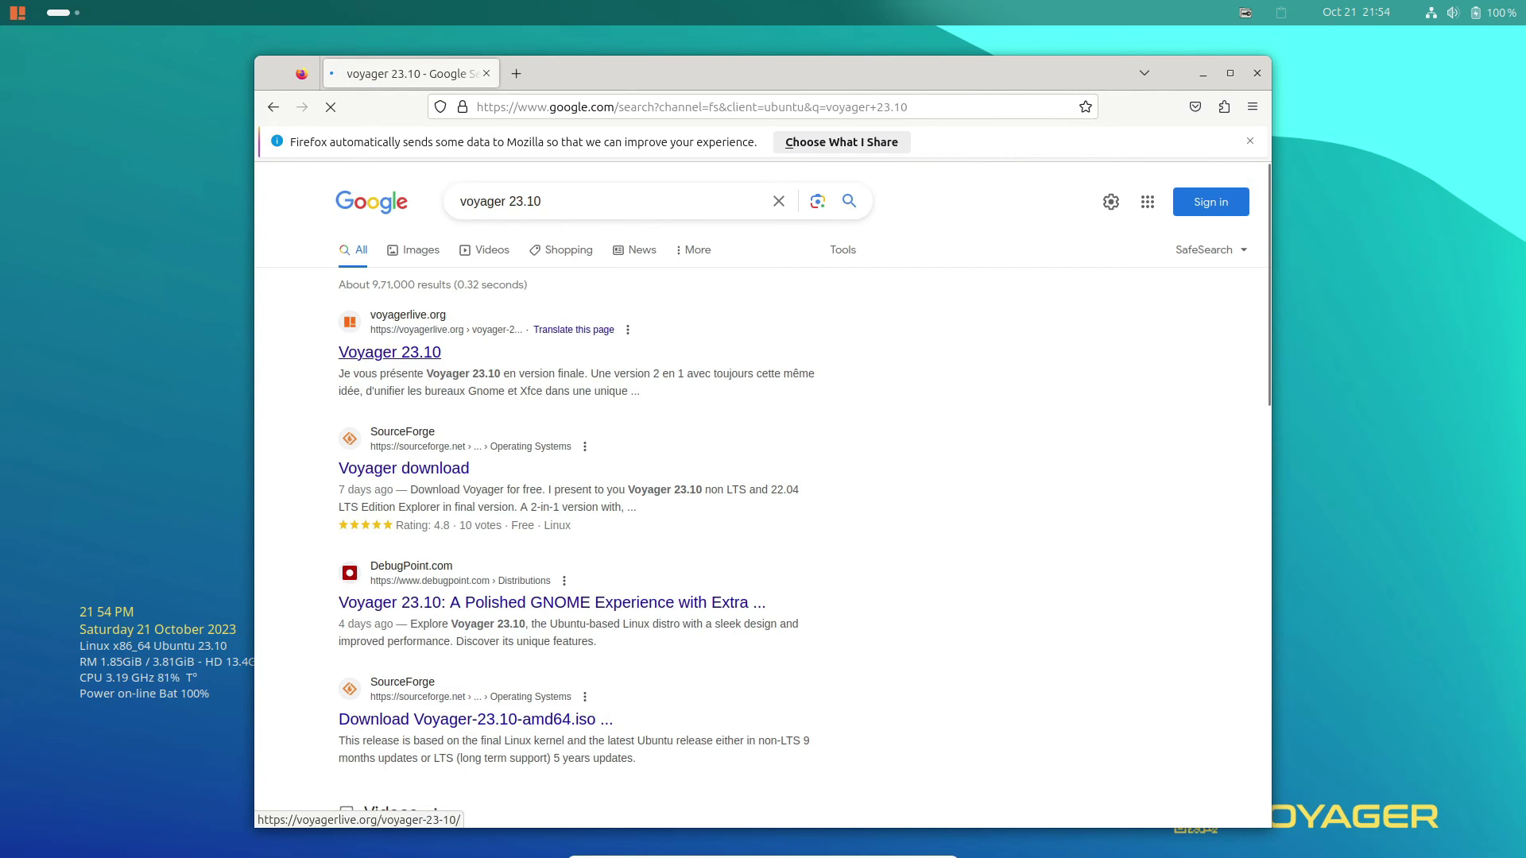
Open the voyagerlive.org Voyager 23.10 result, translate it to English, and scroll down.
left_click(390, 352)
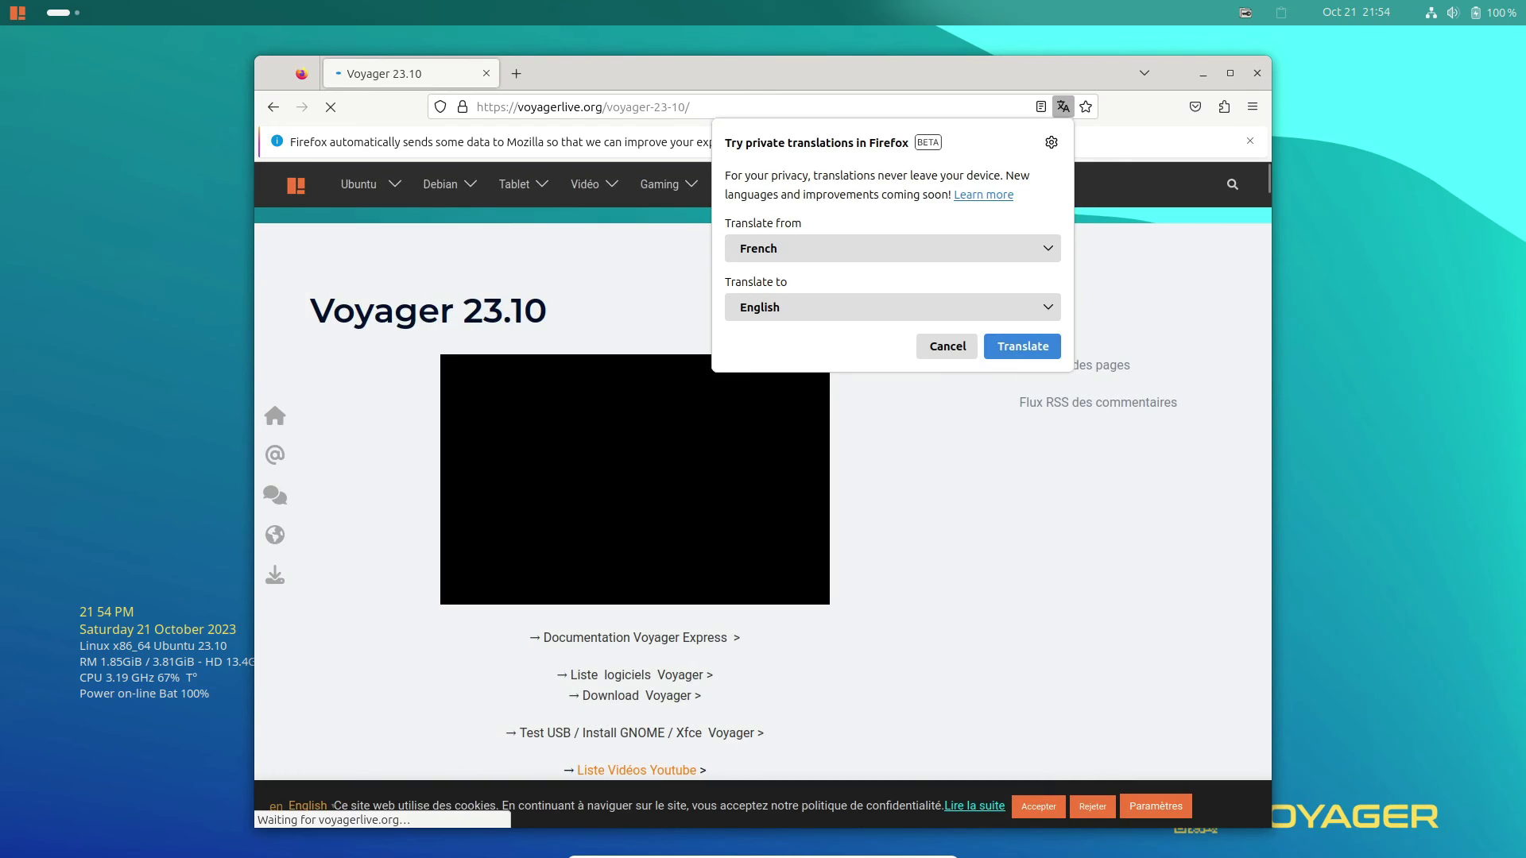
key("Escape")
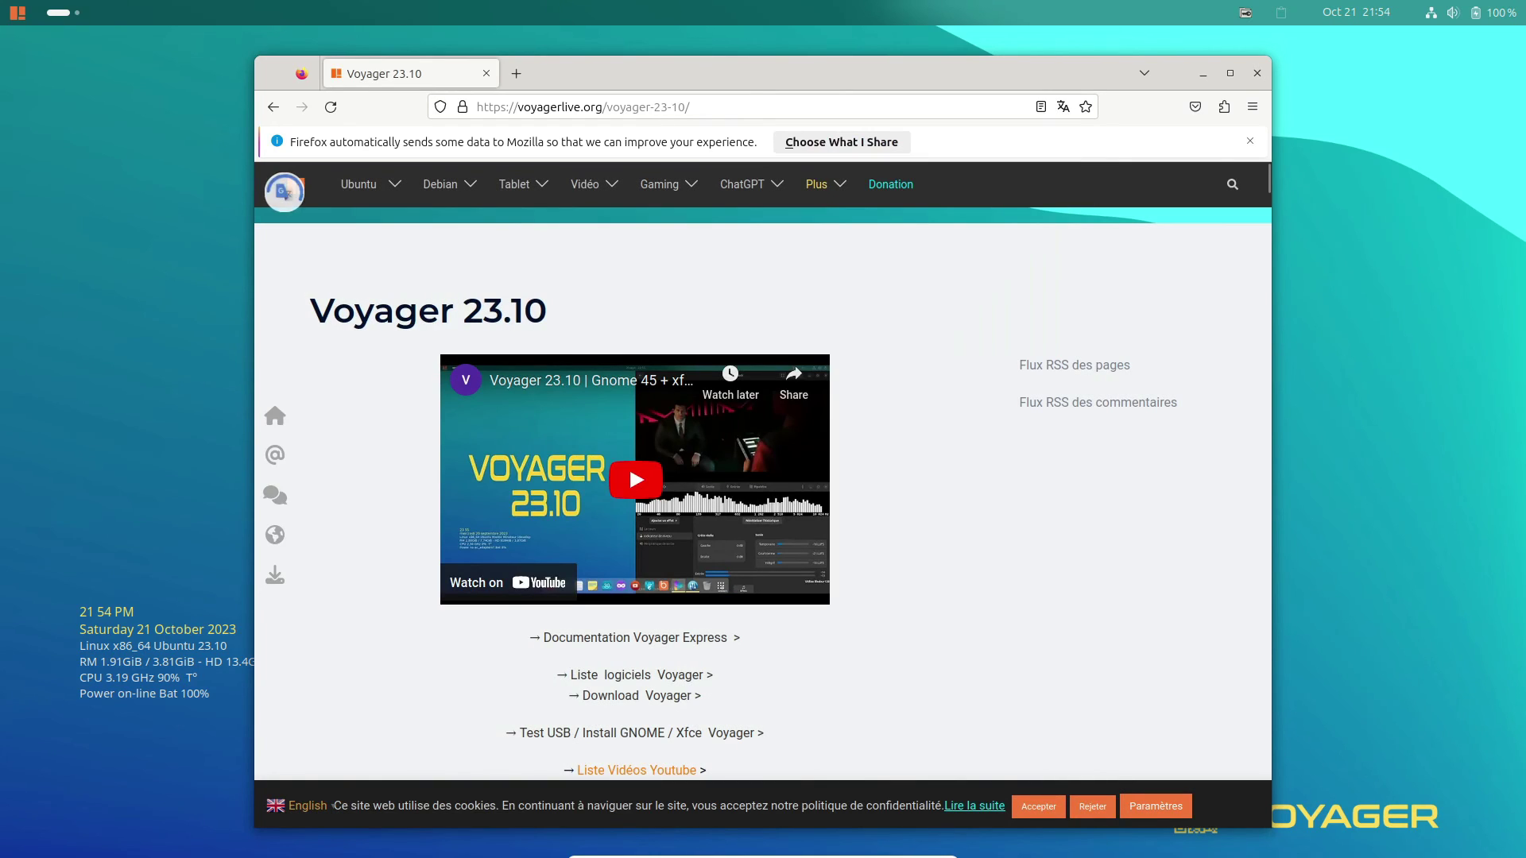
scroll(763, 493, "down", 3)
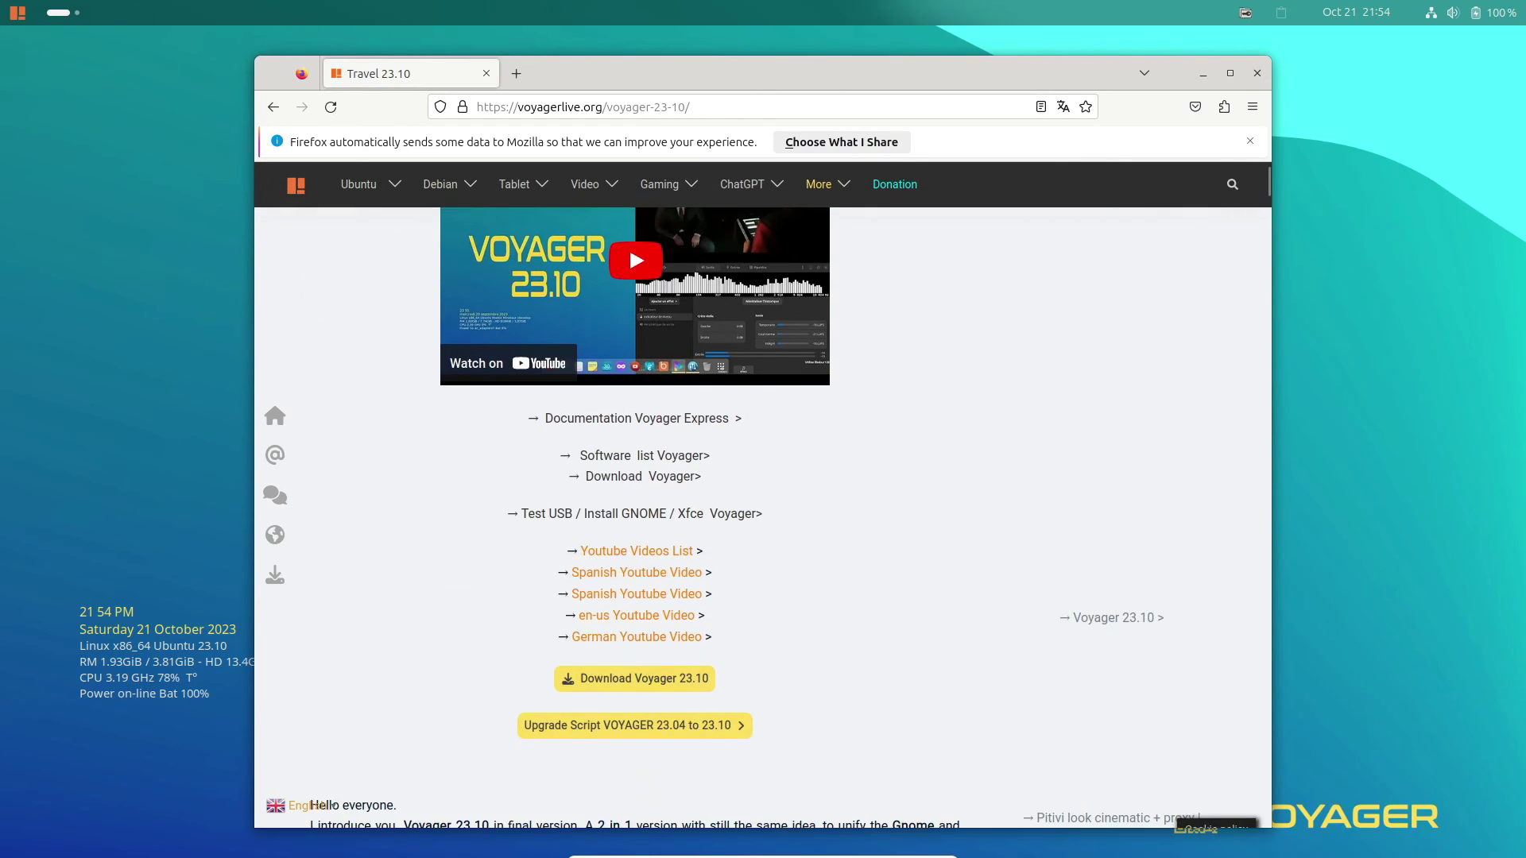
scroll(636, 458, "down", 3)
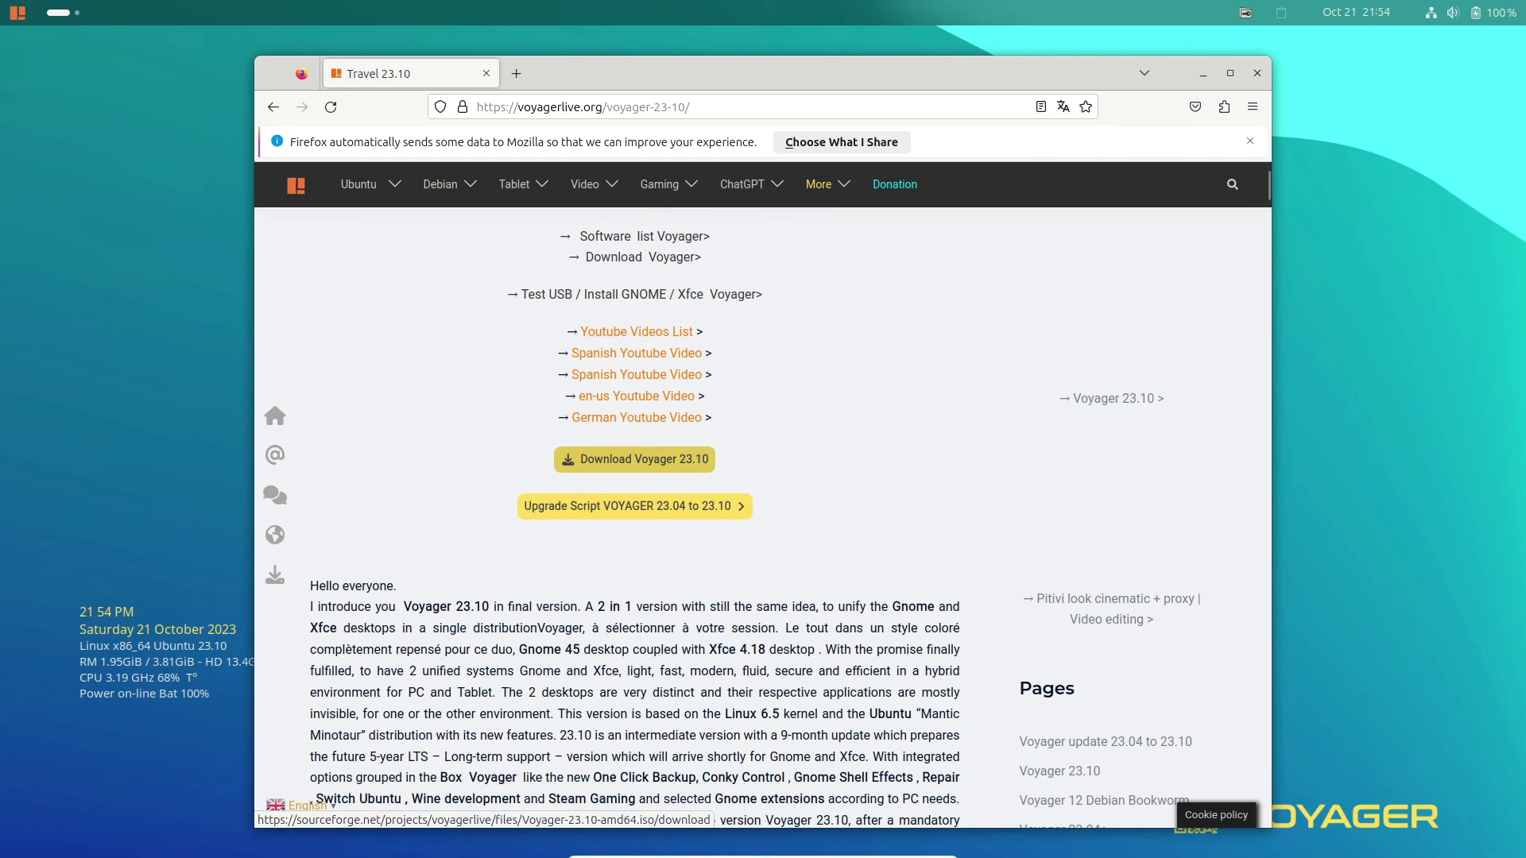
Start the Voyager-23.10-amd64.iso download from SourceForge via the Download Voyager 23.10 link.
left_click(636, 458)
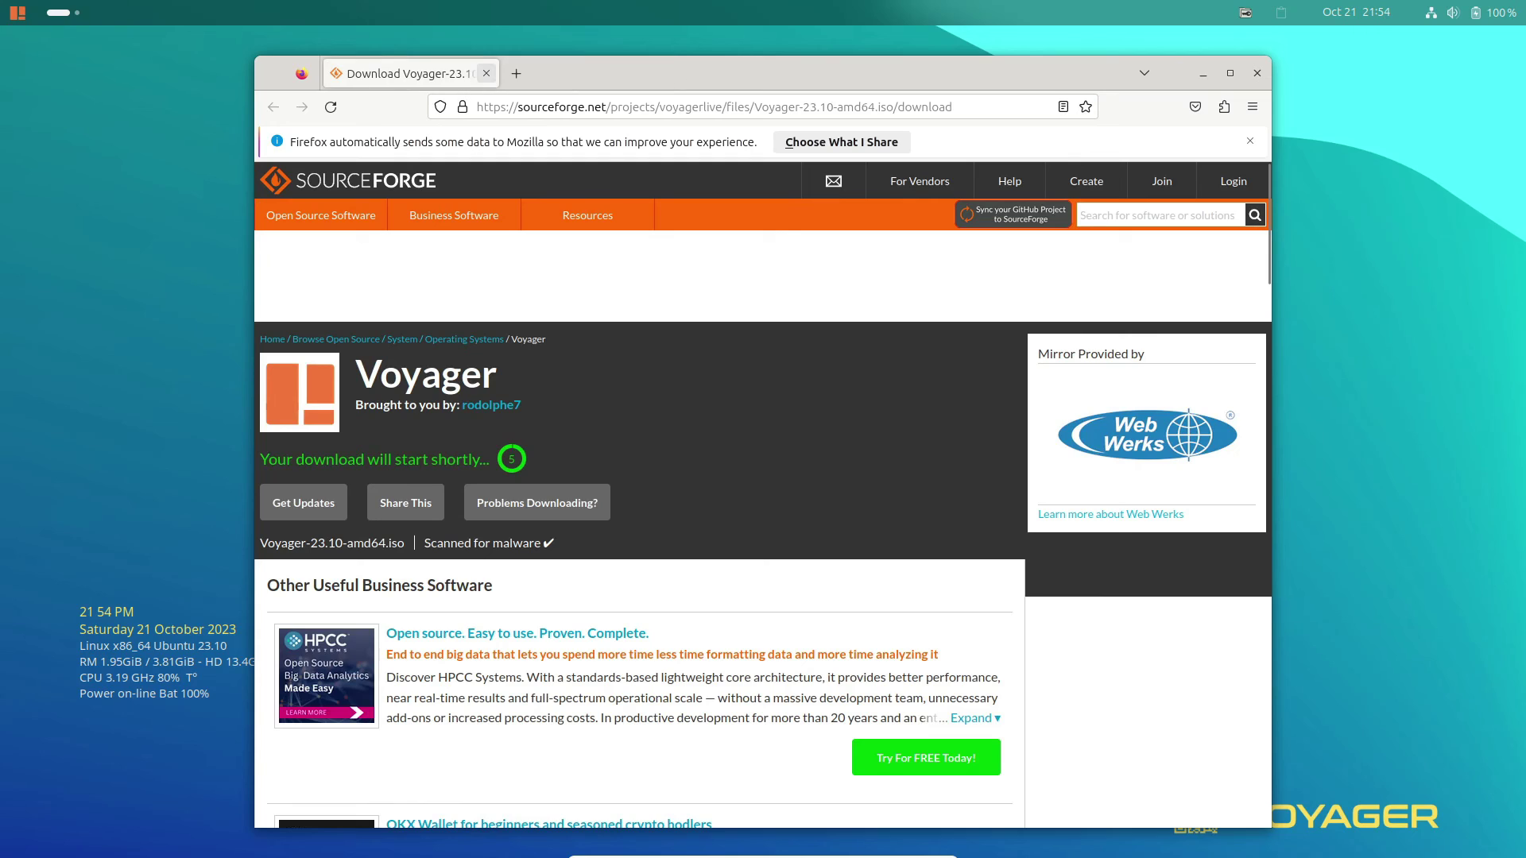
scroll(636, 459, "down", 3)
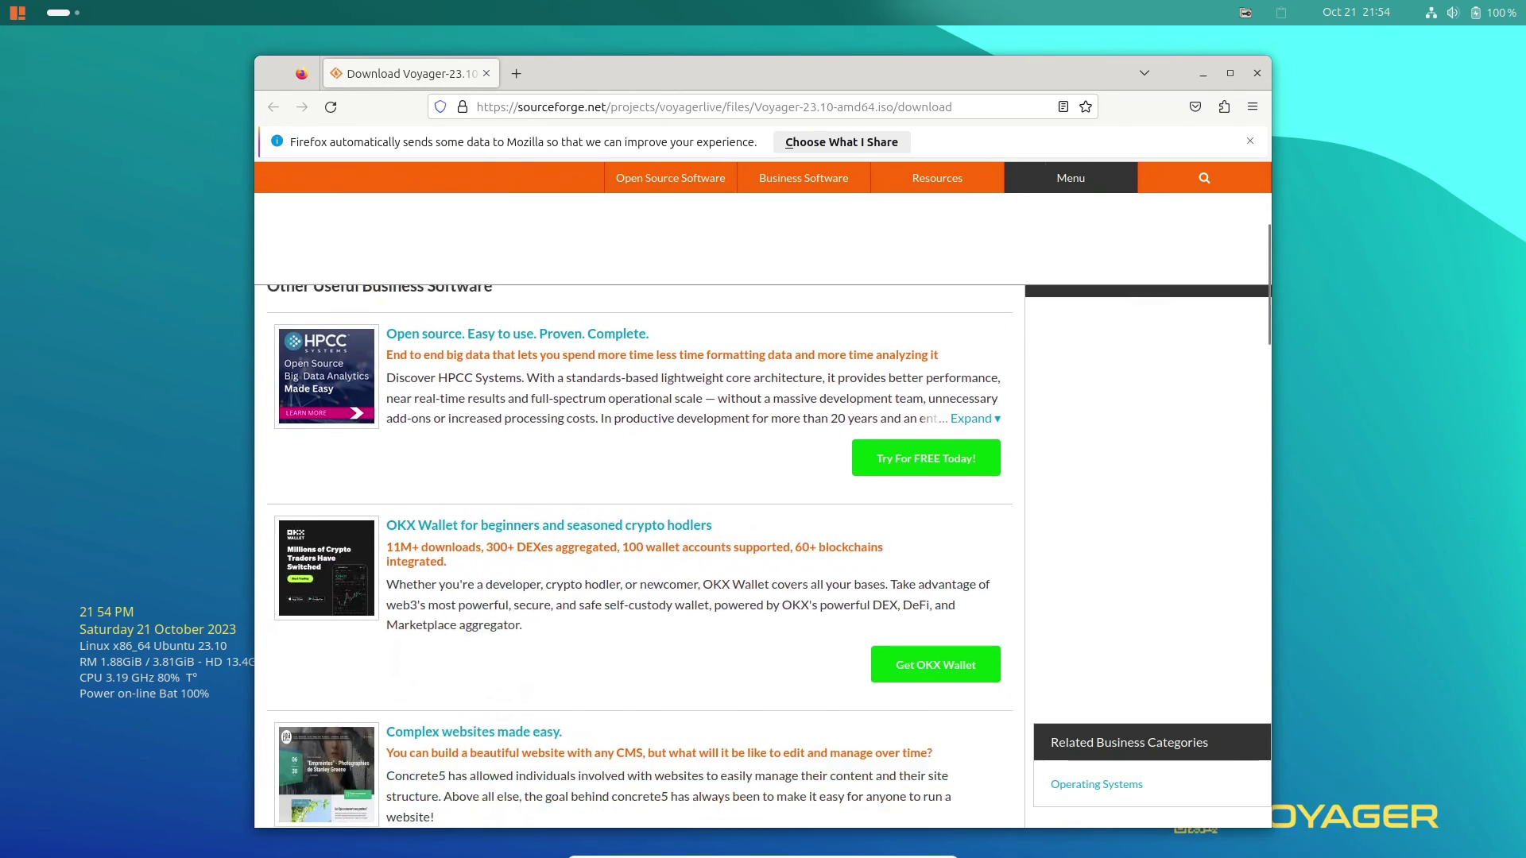
scroll(636, 496, "down", 3)
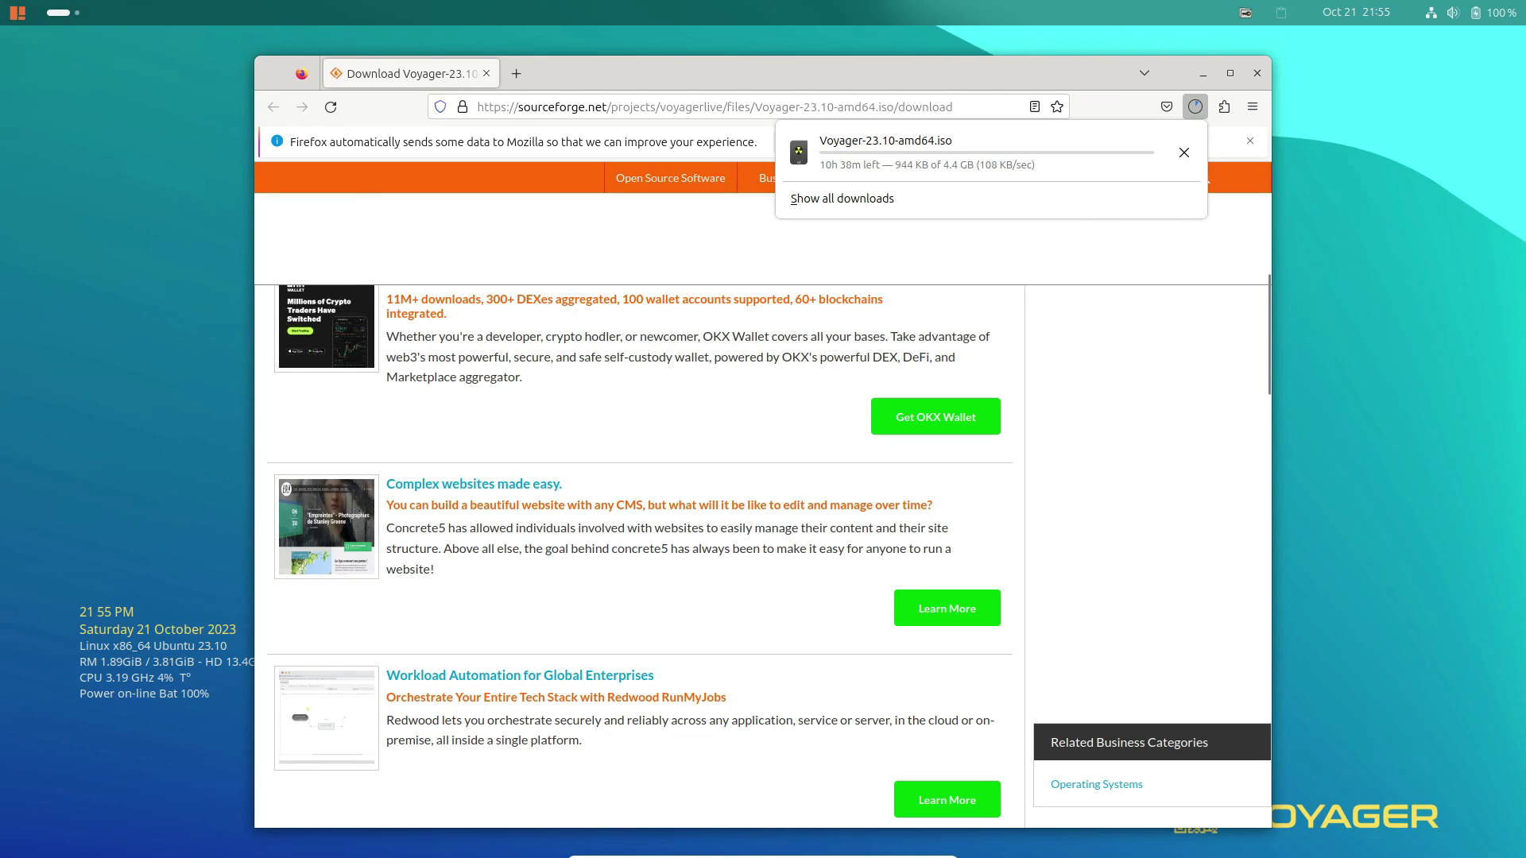
Cancel the ISO download in the downloads panel and close Firefox.
left_click(1184, 152)
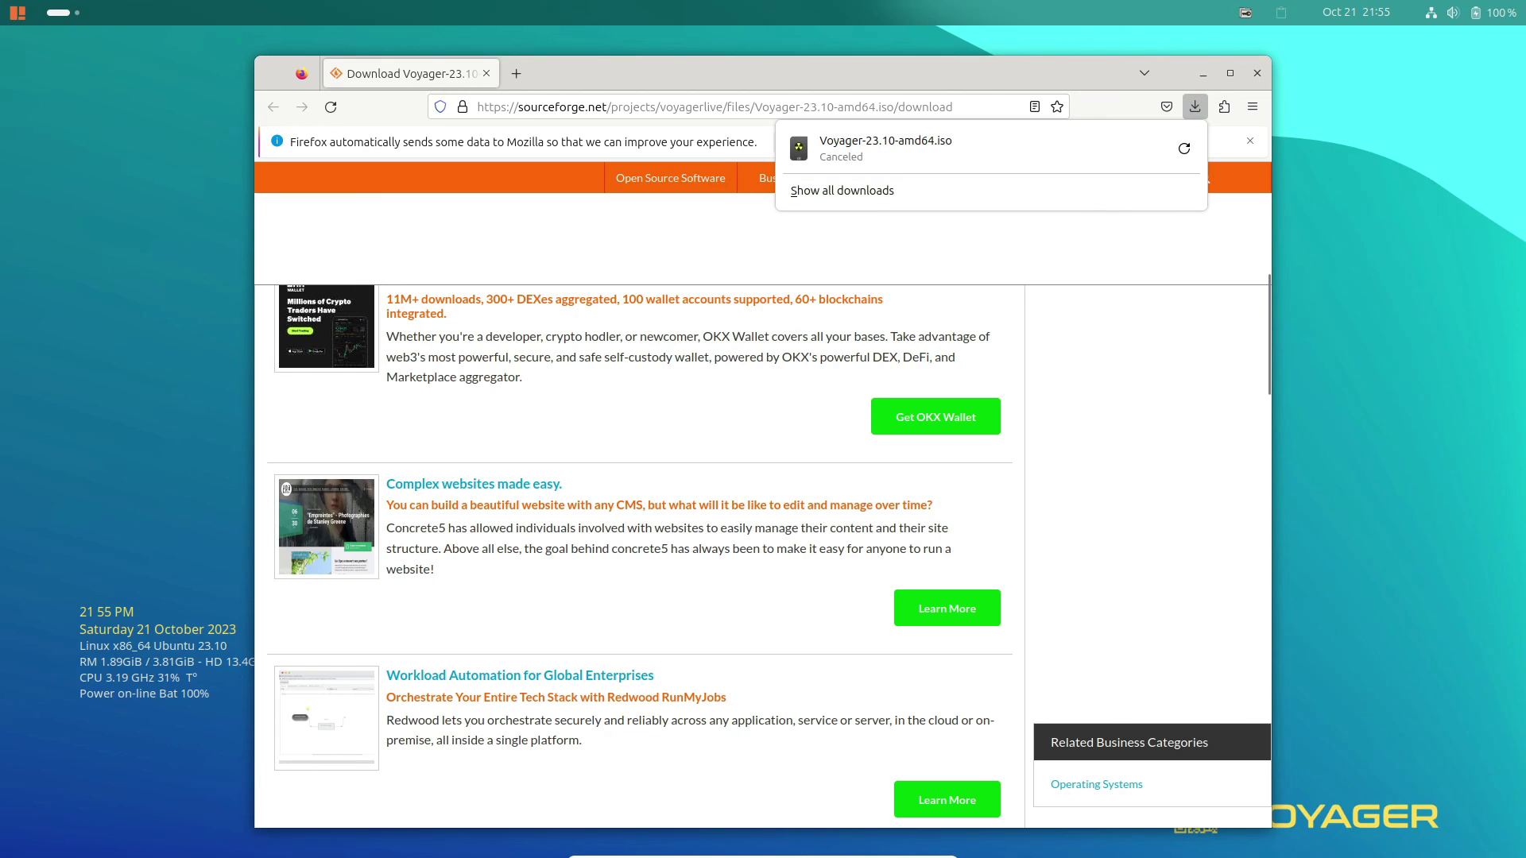
key("Escape")
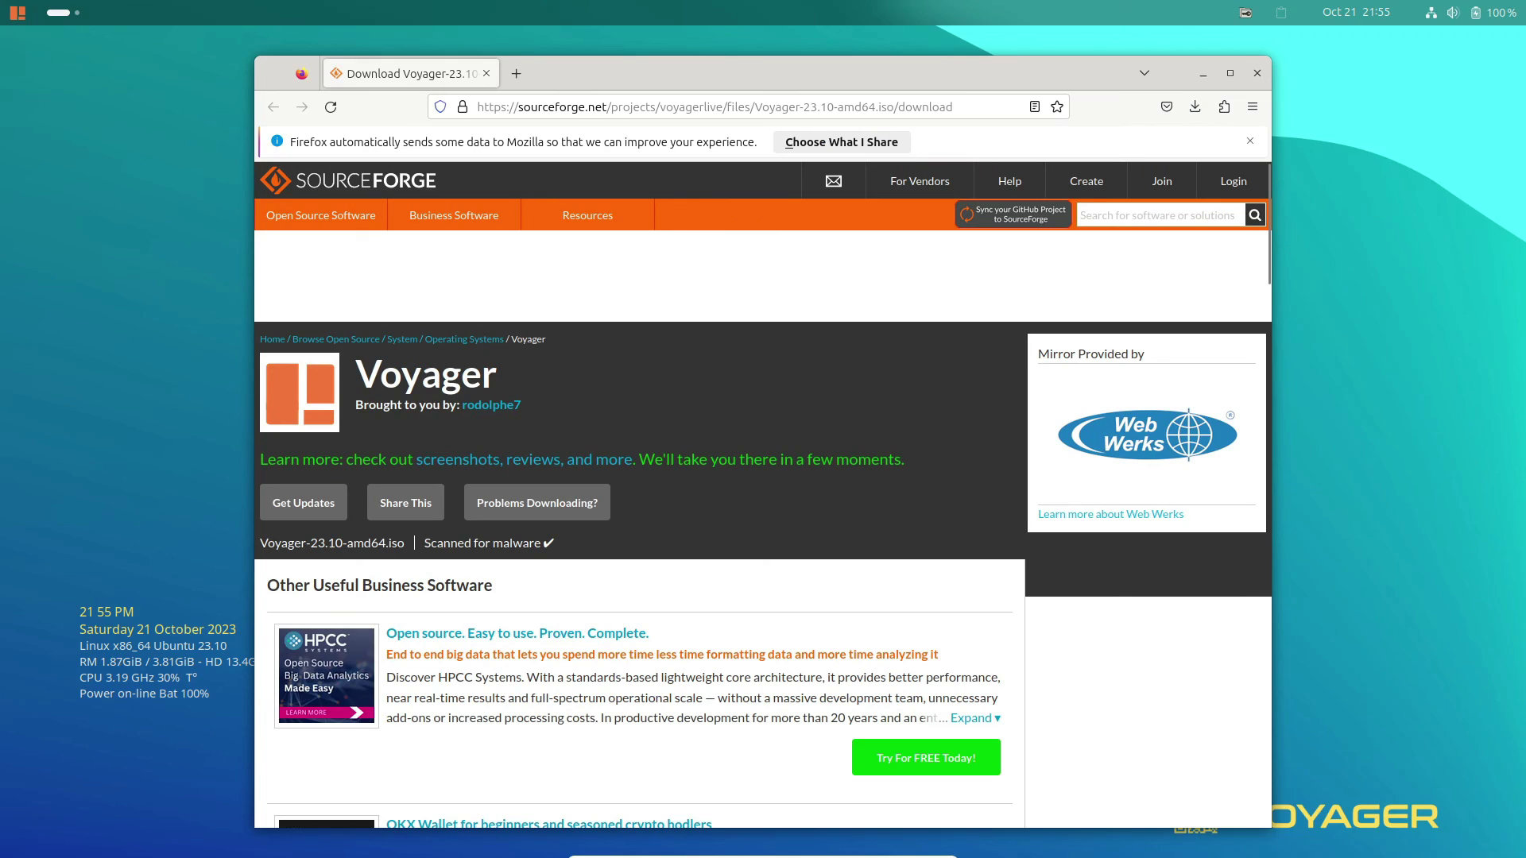
left_click(485, 73)
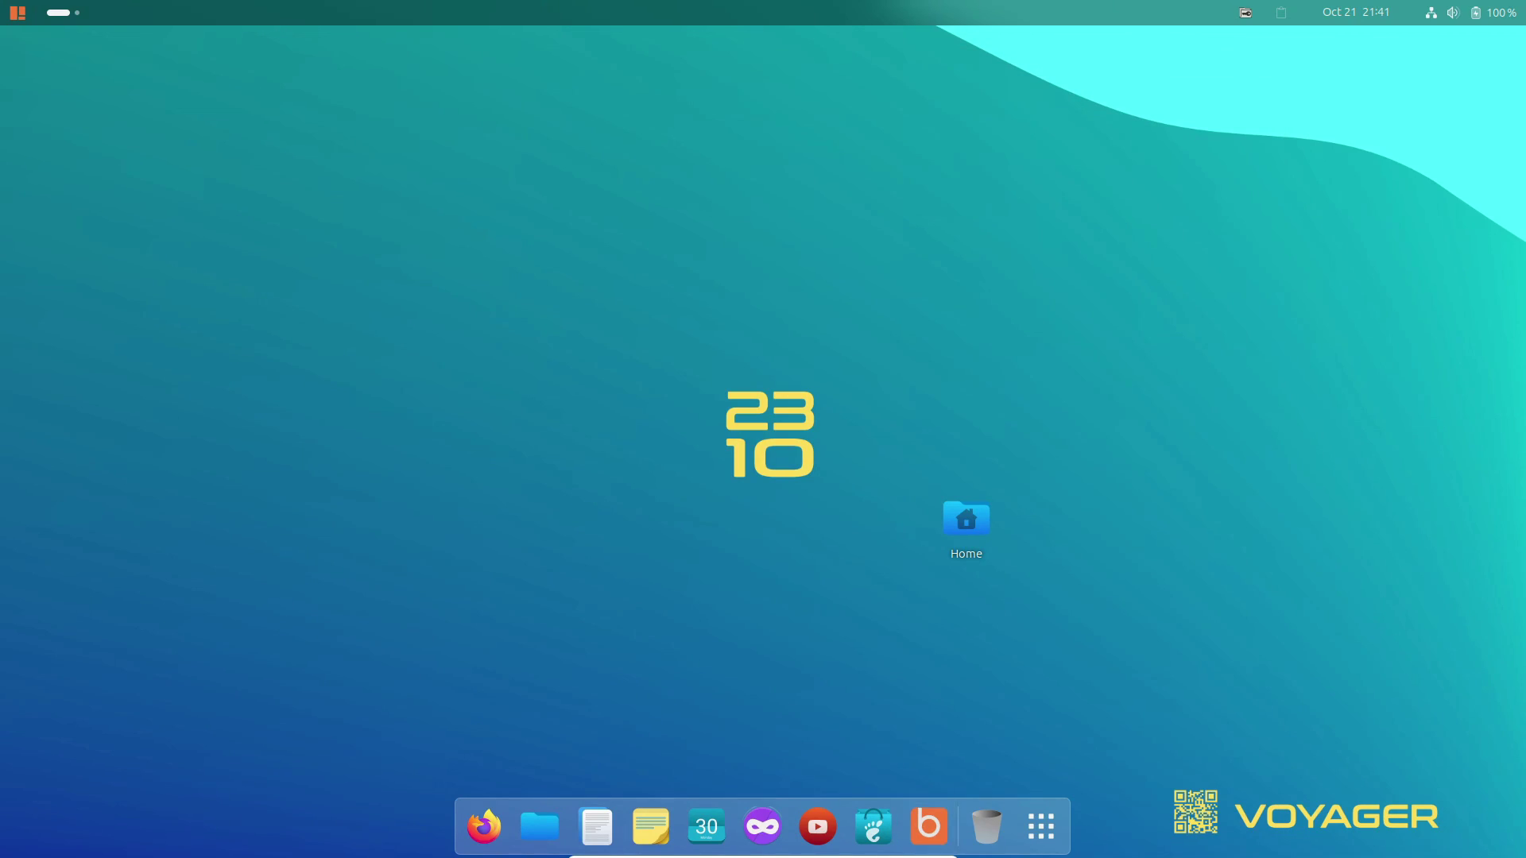
Scroll through the application grid pages, then open Settings from the quick settings menu.
left_click(1041, 827)
scroll(835, 640, "down", 1)
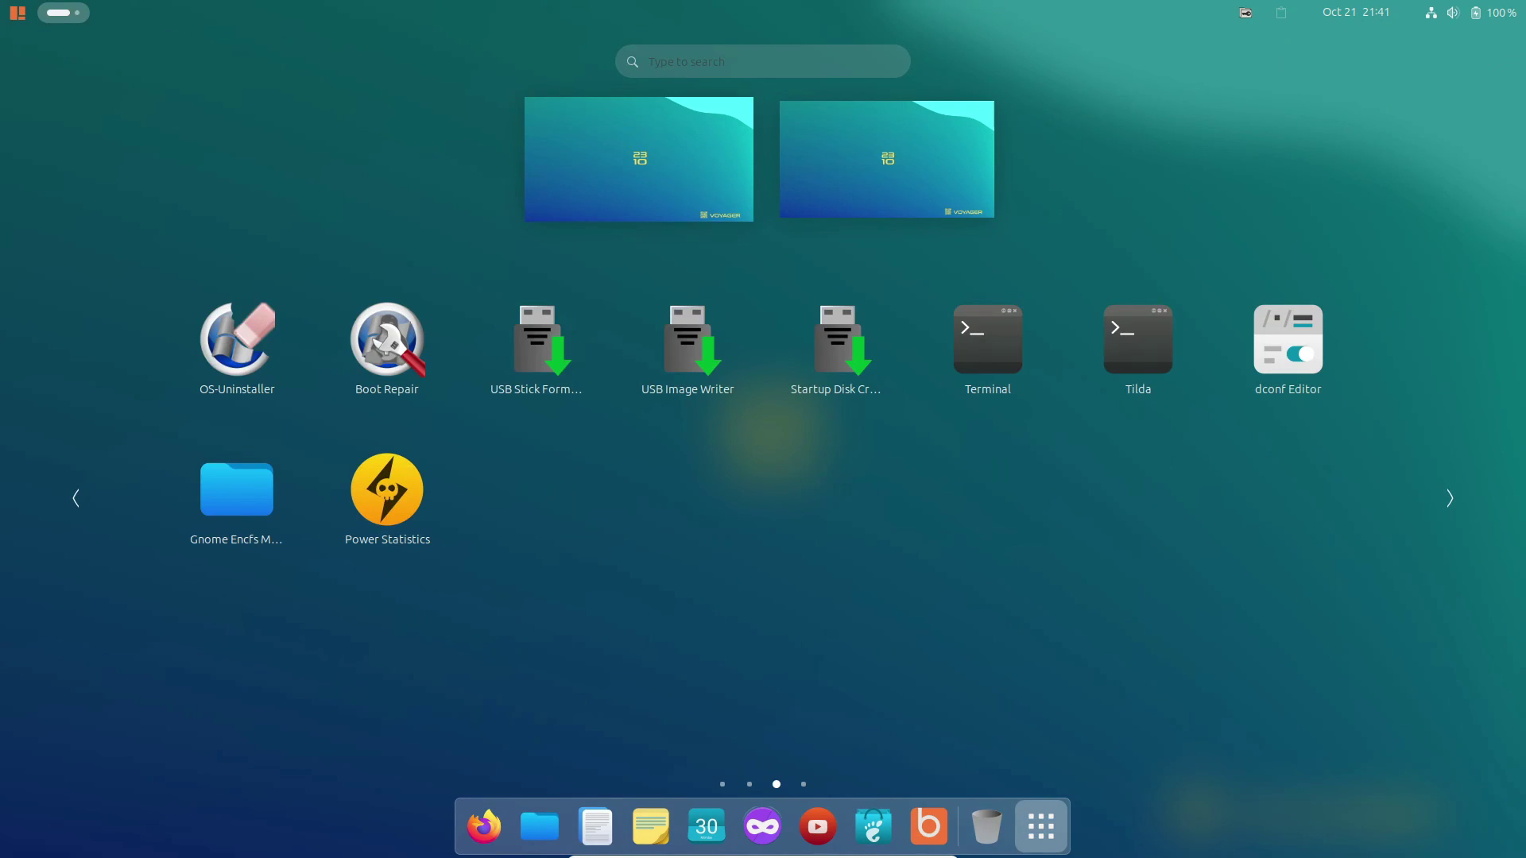
scroll(537, 647, "up", 1)
scroll(838, 648, "up", 1)
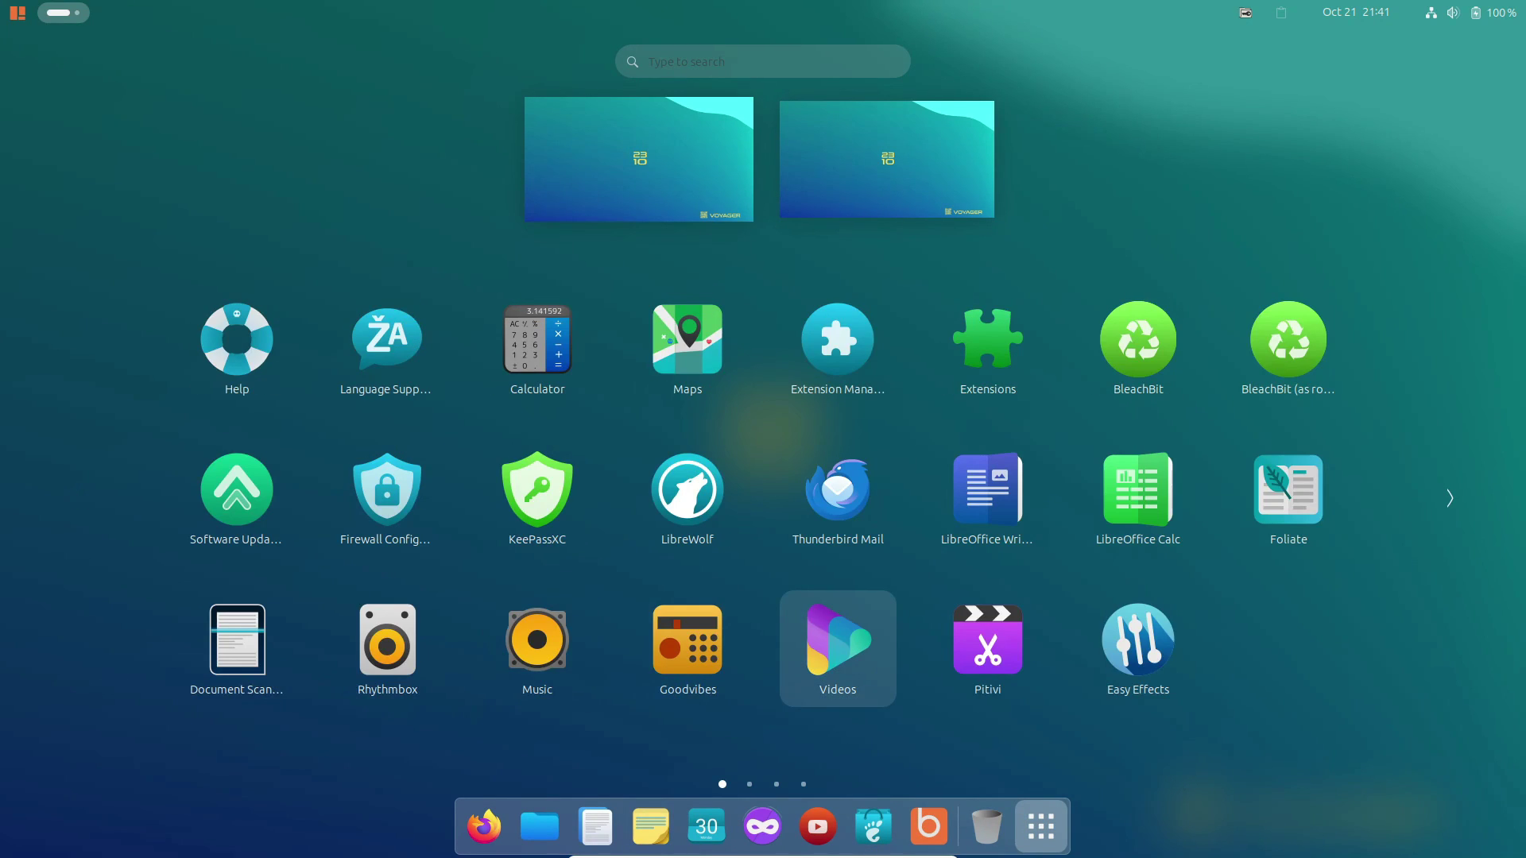
left_click(1462, 13)
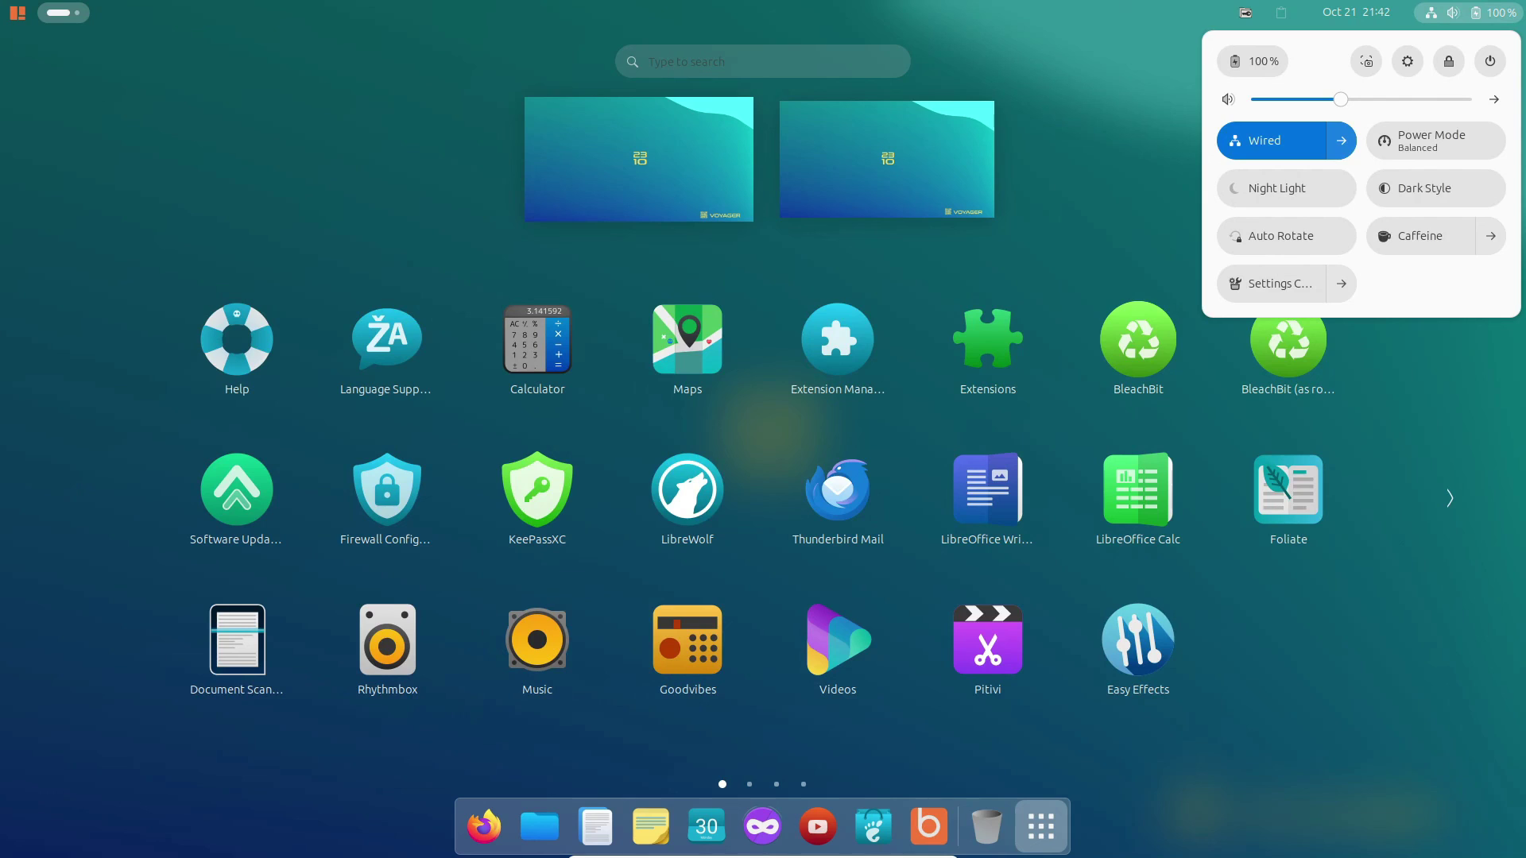
left_click(1407, 61)
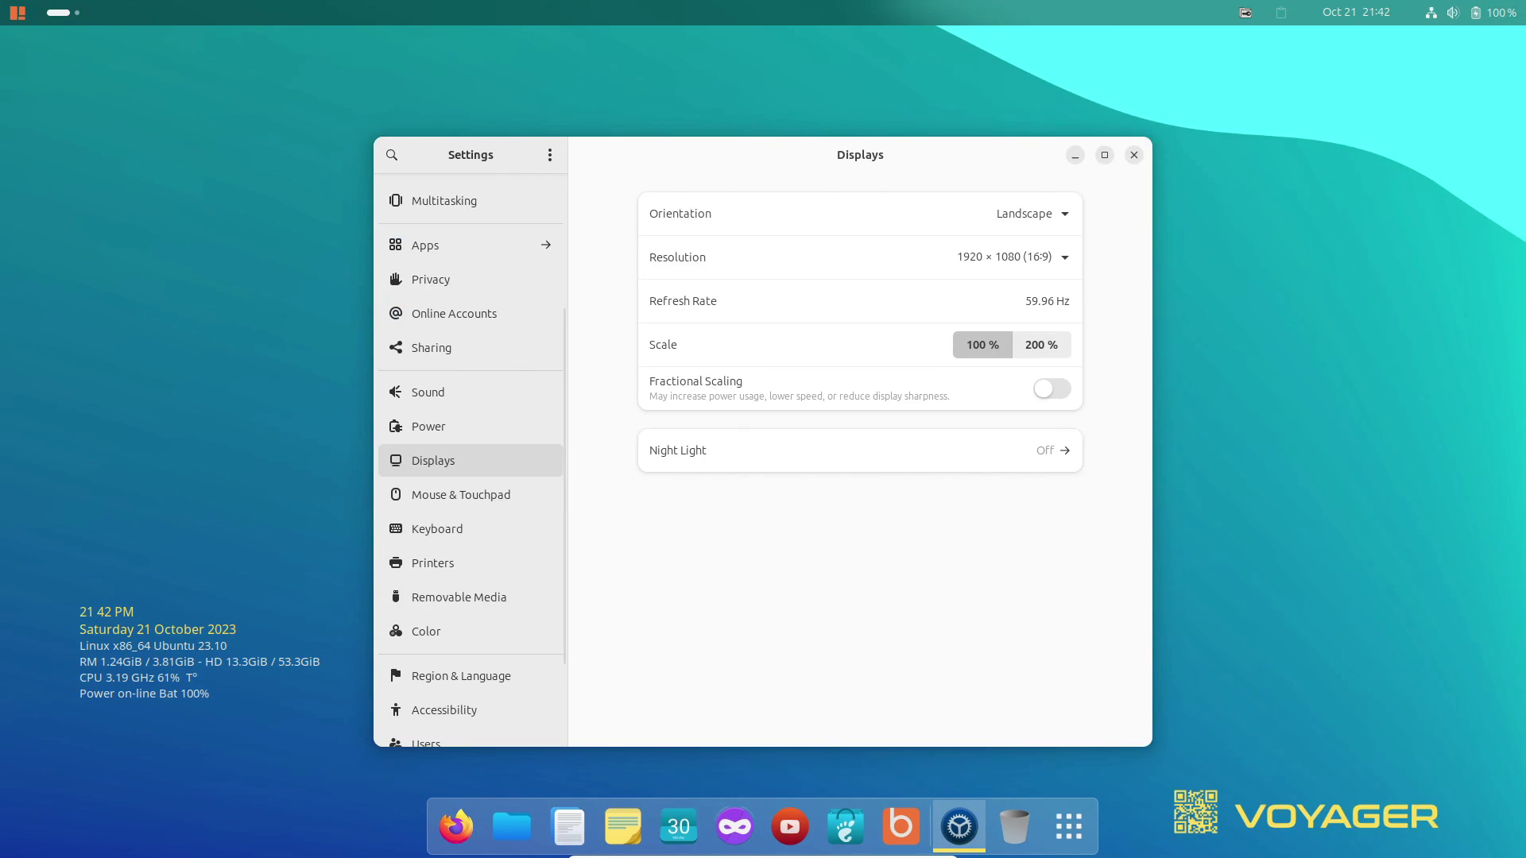